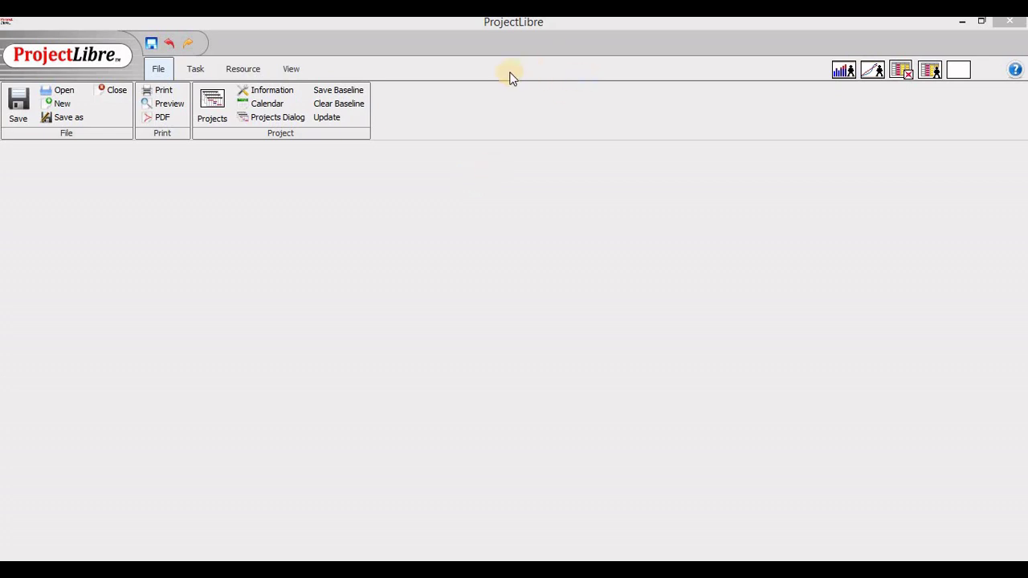
Create a new project named "Survey - Pipeline A" and widen the task table to reveal the Predecessors column.
left_click(59, 105)
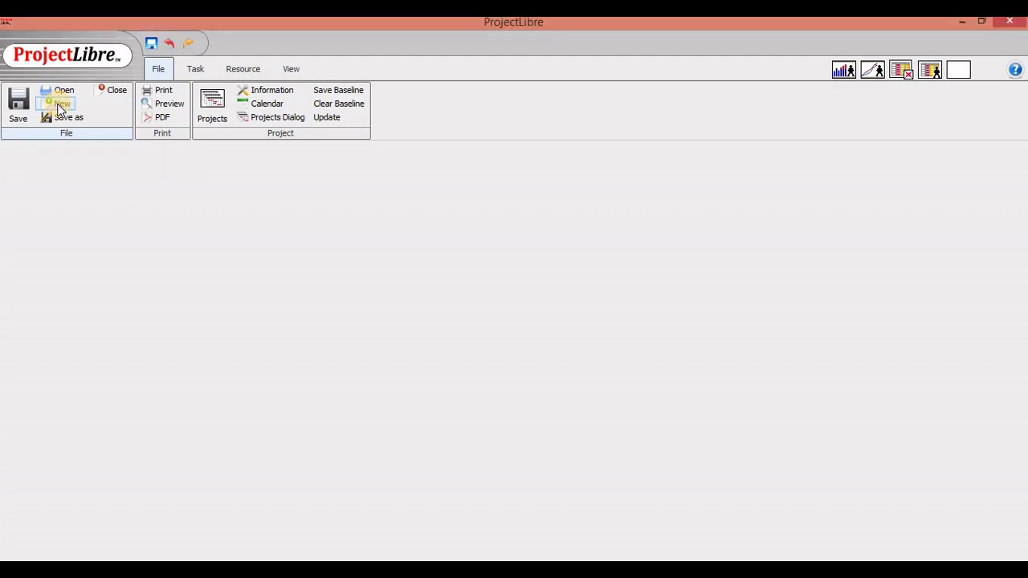
left_click(452, 222)
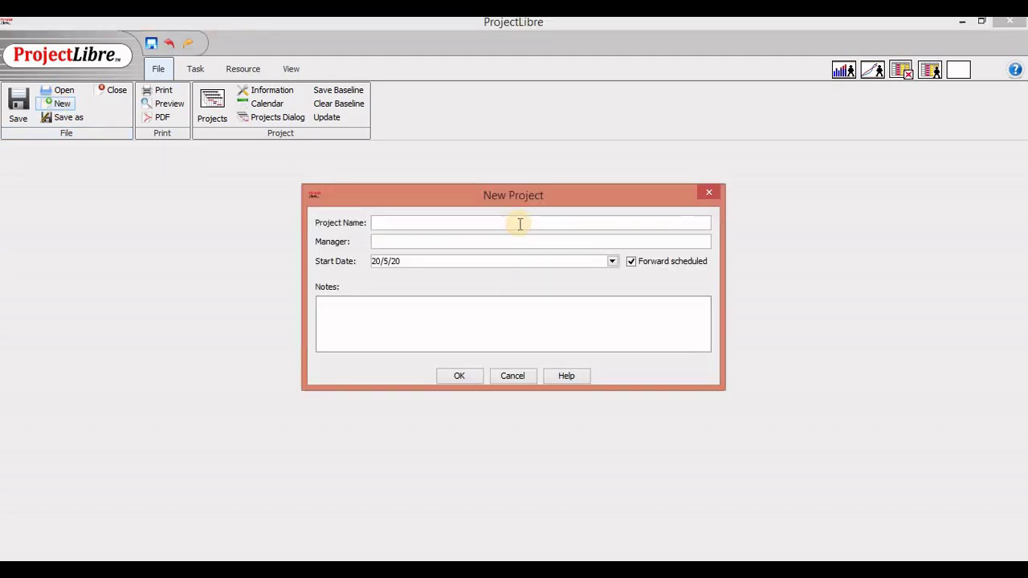
type("Survey - Pipeline A")
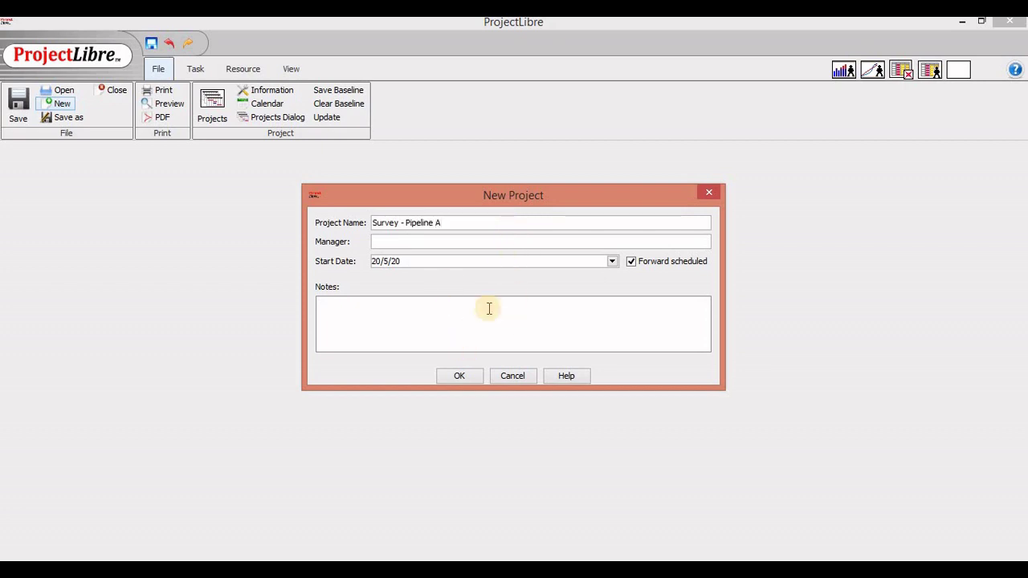
left_click(470, 374)
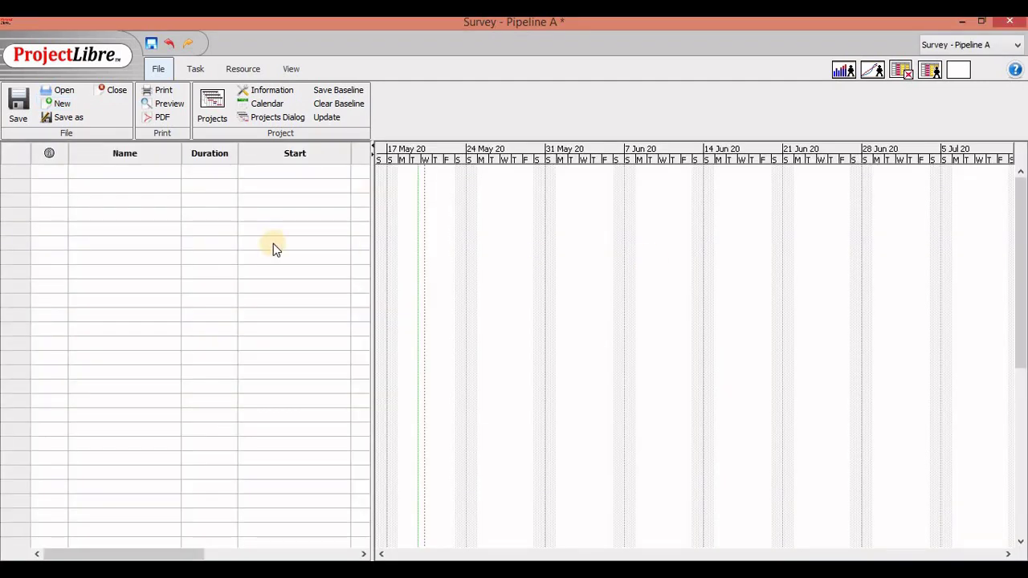
left_click_drag(370, 211, 569, 215)
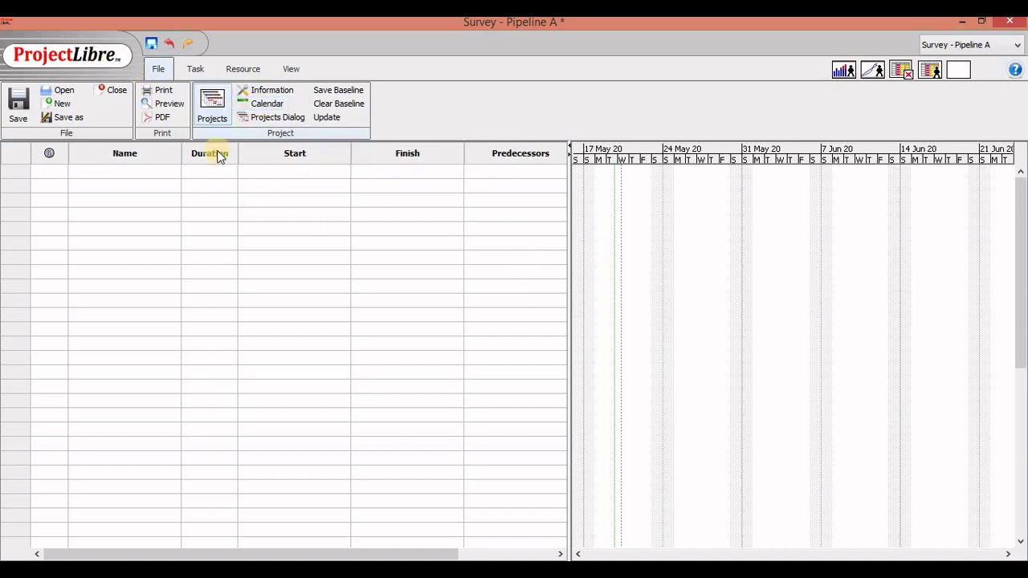
Examine the working and non-working days of the project's Standard calendar.
left_click(263, 107)
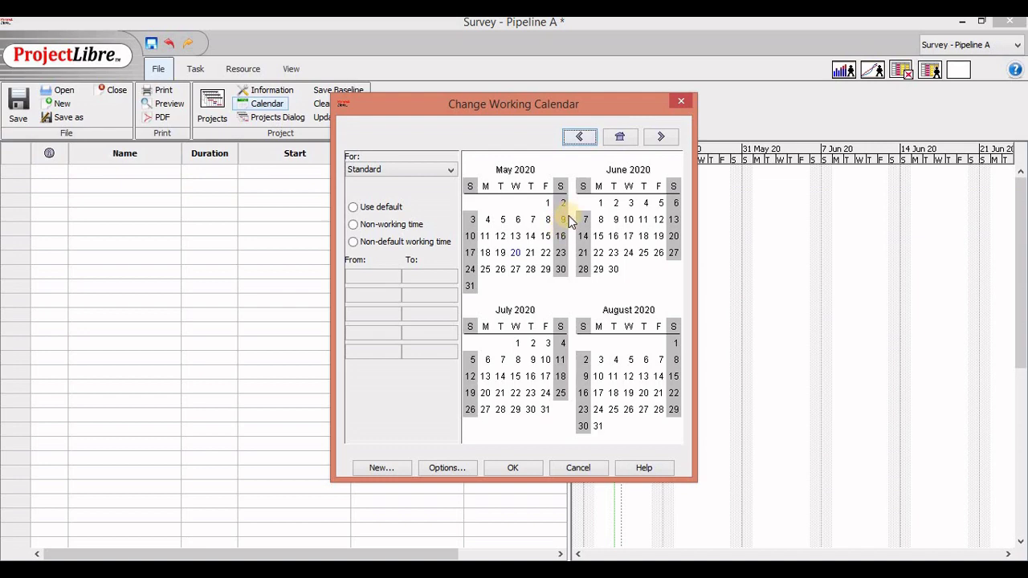
left_click(681, 106)
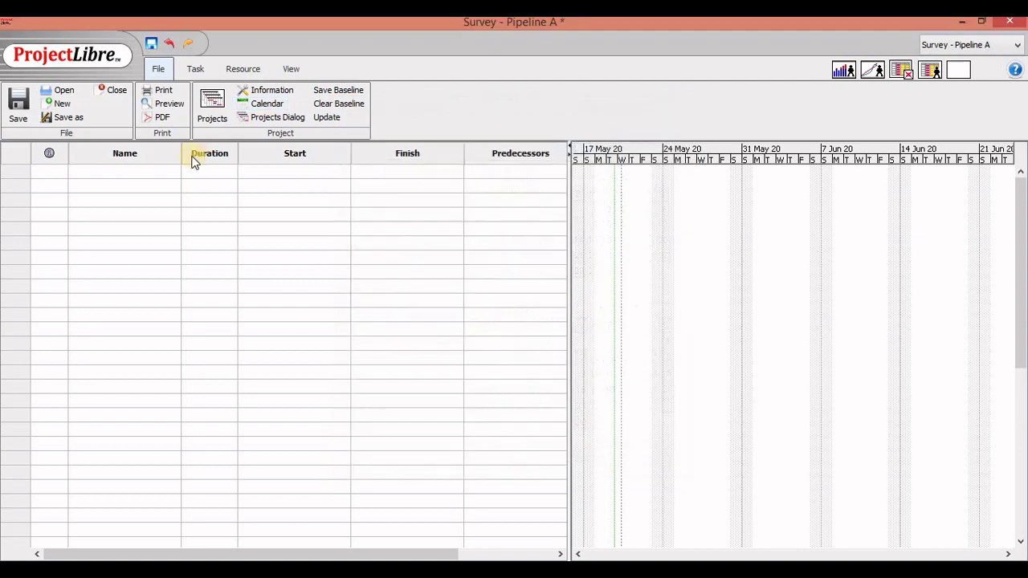
Add a task named A in the first row with a duration of 5 days.
left_click(164, 168)
type("A")
key("Return")
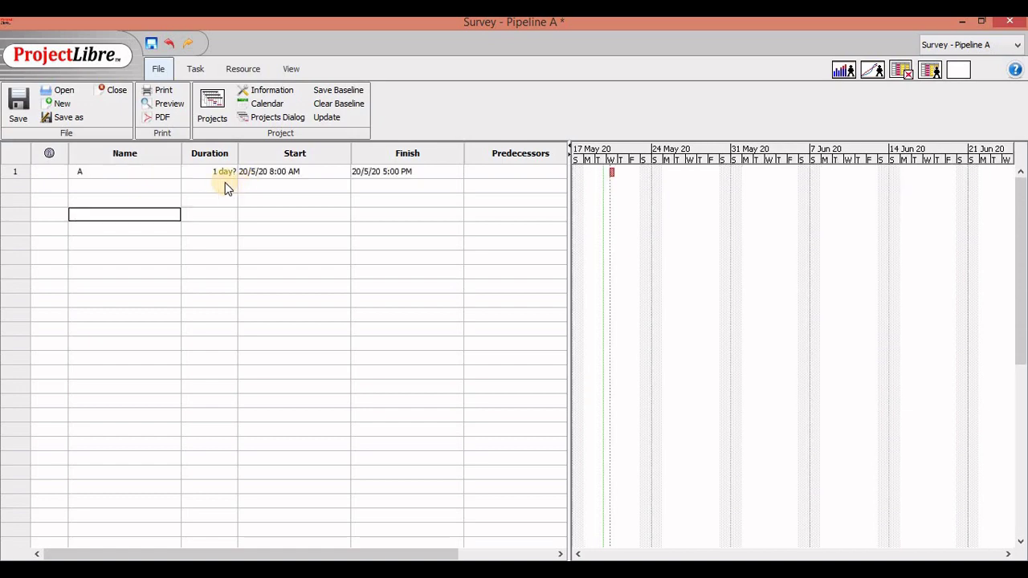
left_click(213, 172)
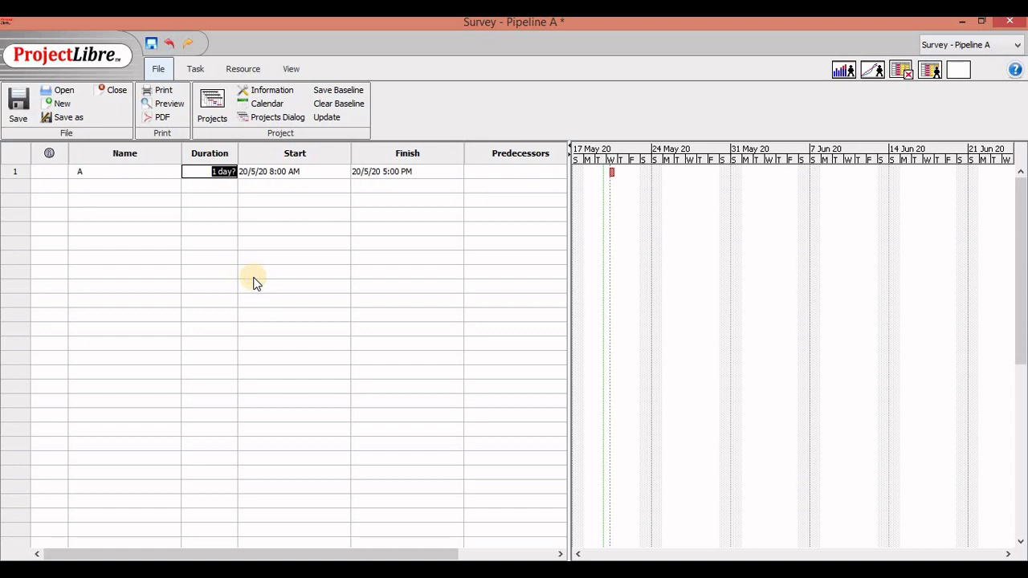
type("5")
key("Return")
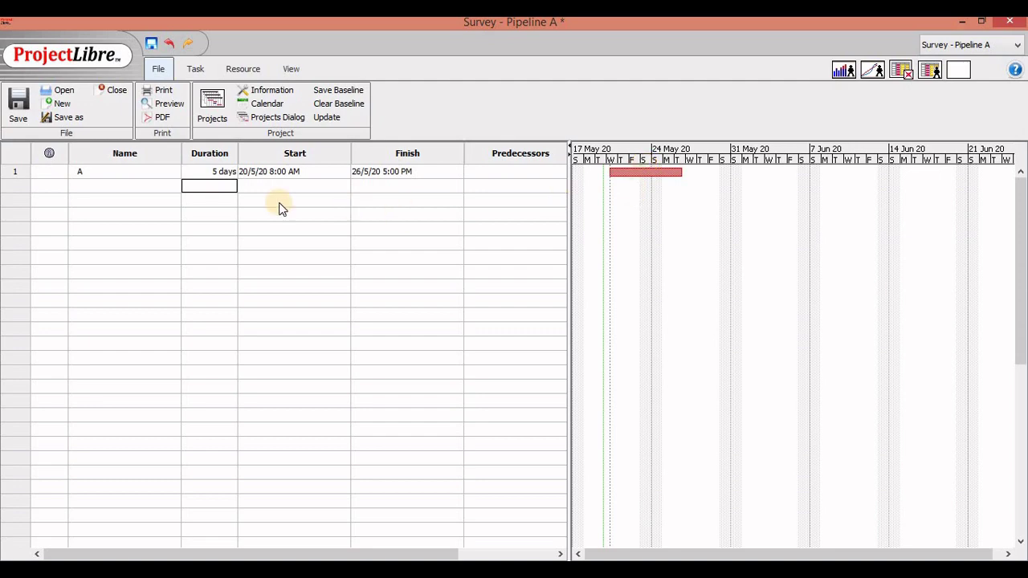
Clear the name of task A and delete its row from the task table.
double_click(84, 171)
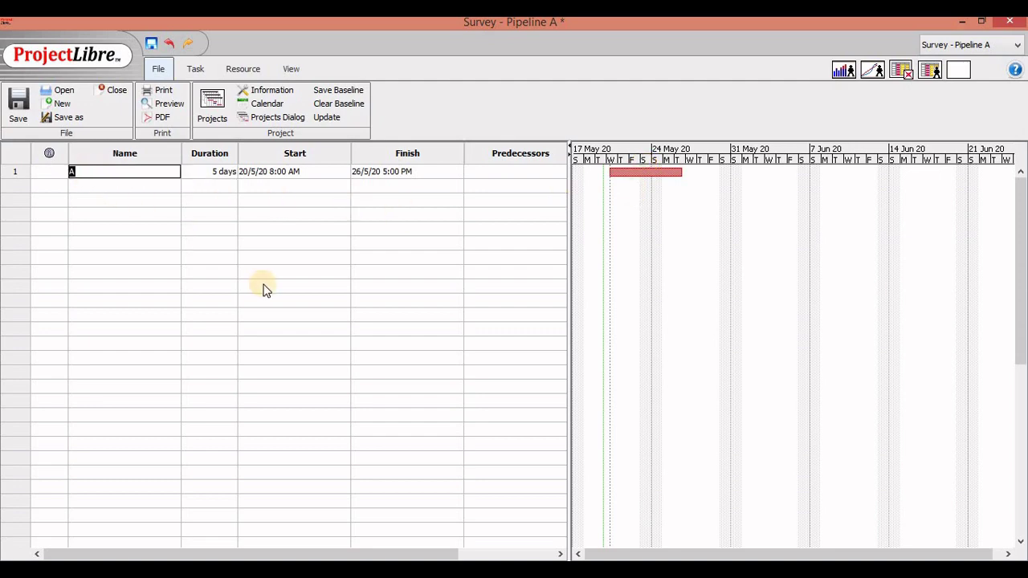
key("BackSpace")
left_click(24, 173)
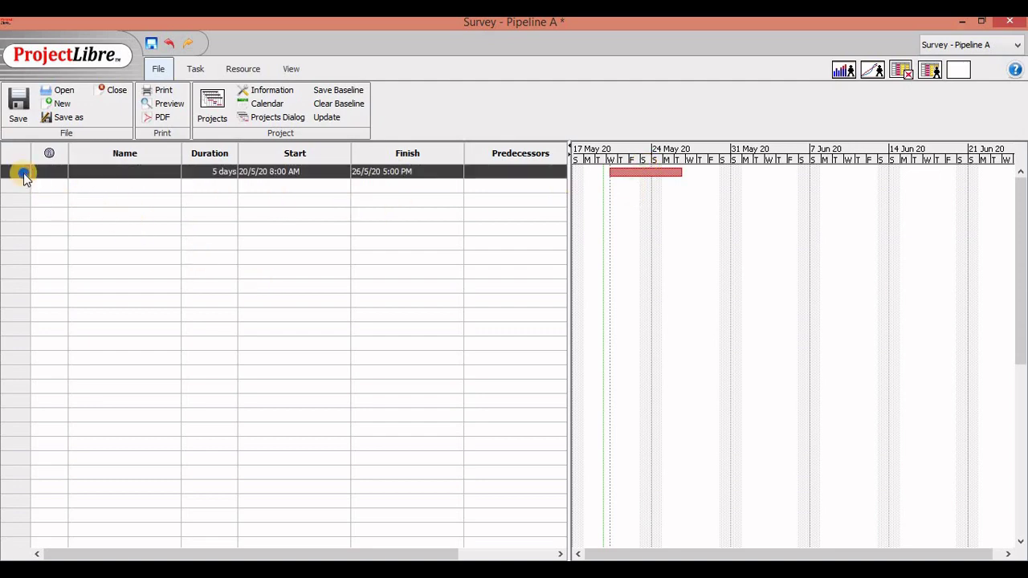
right_click(23, 173)
left_click(52, 231)
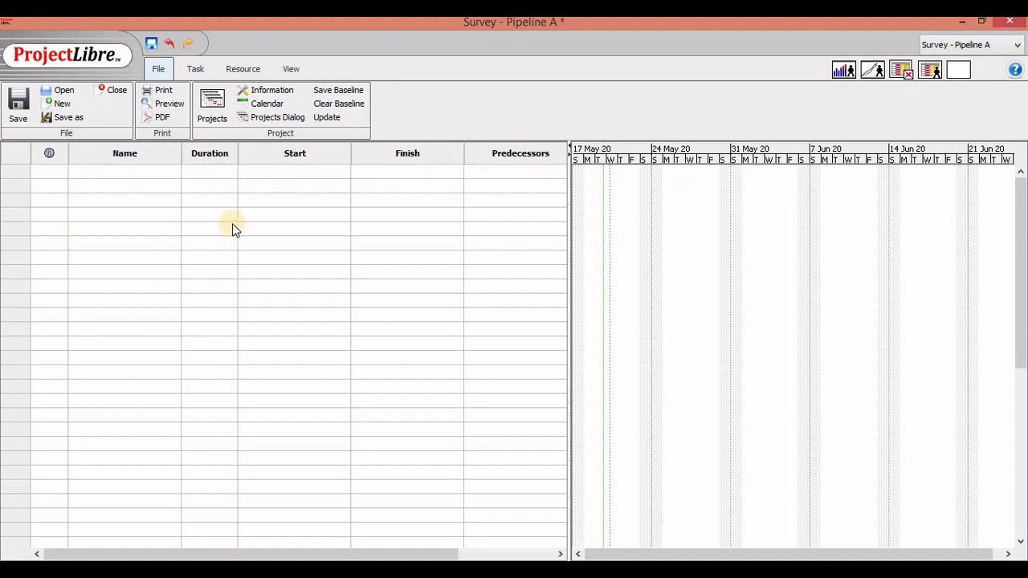
Create a new base calendar named PL5 as a copy of the Standard calendar.
left_click(232, 226)
left_click(266, 103)
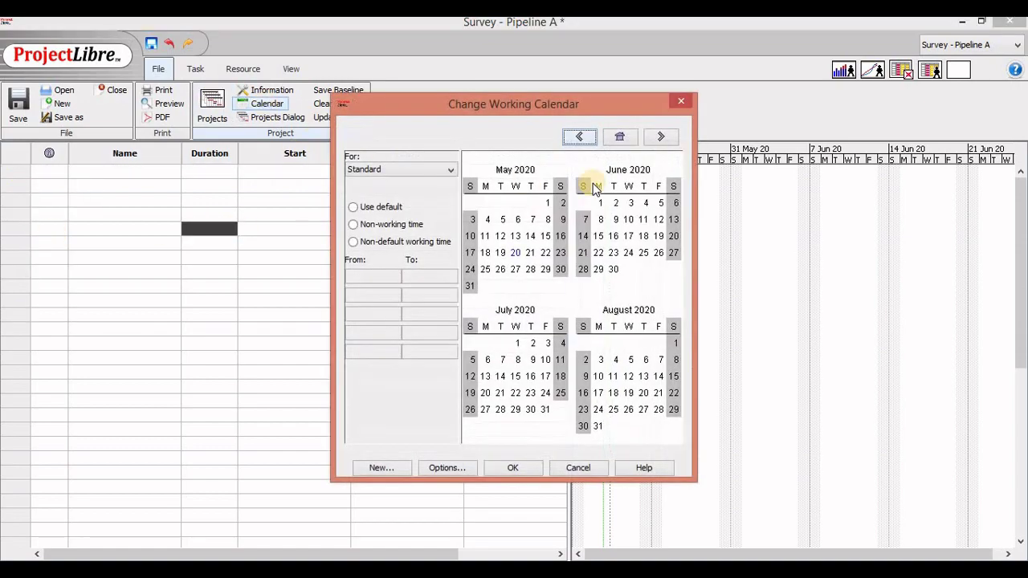
left_click(387, 466)
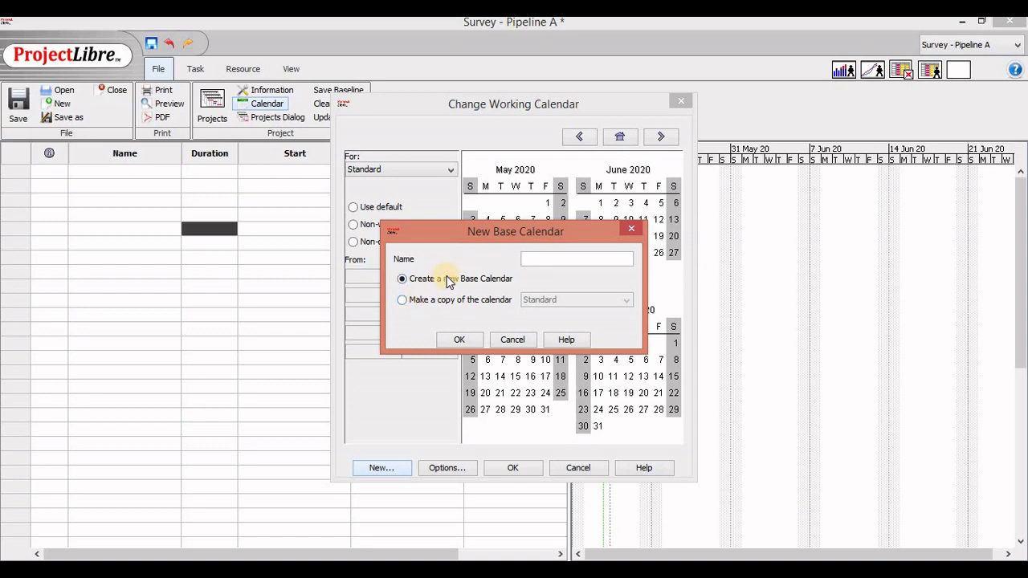
left_click(414, 297)
left_click(542, 261)
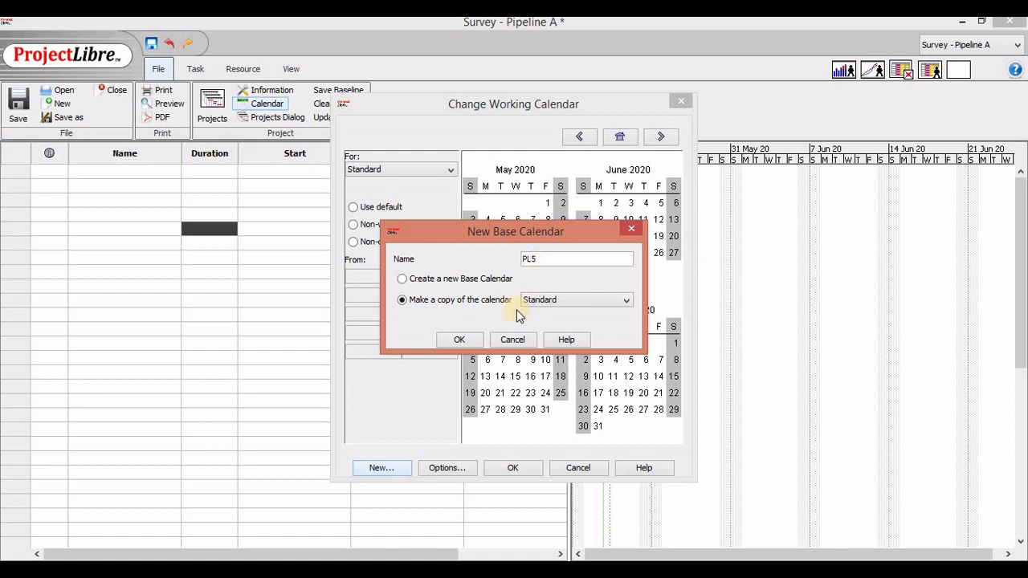
left_click(459, 339)
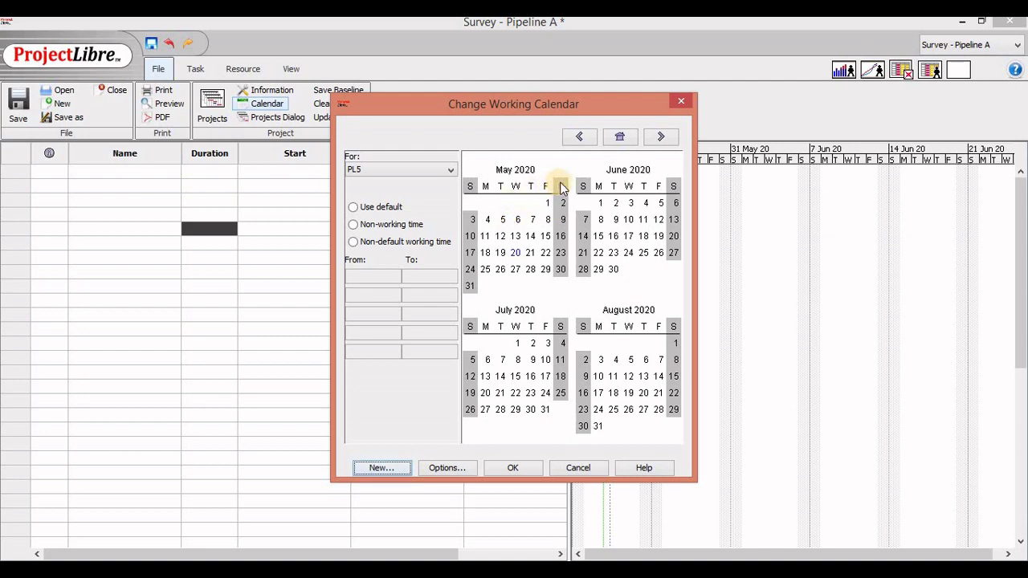
Make all Saturdays in the PL5 calendar non-default working time.
left_click(517, 238)
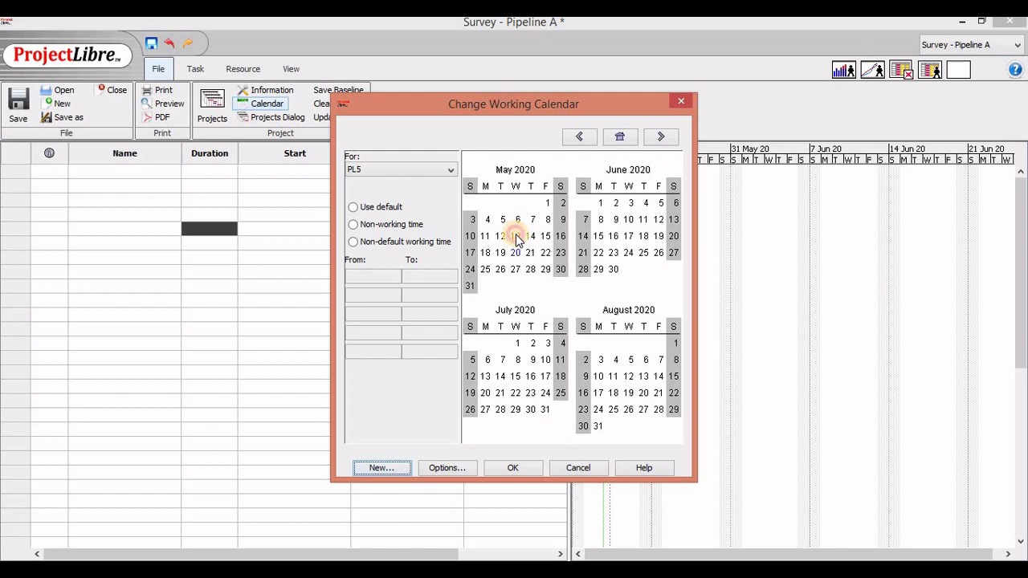
left_click(531, 253)
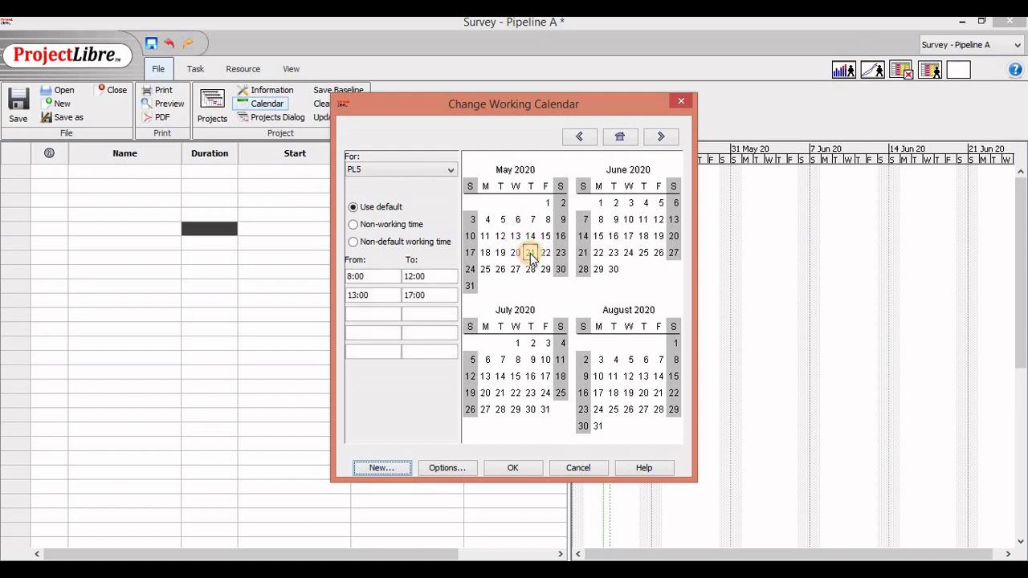
left_click(562, 190)
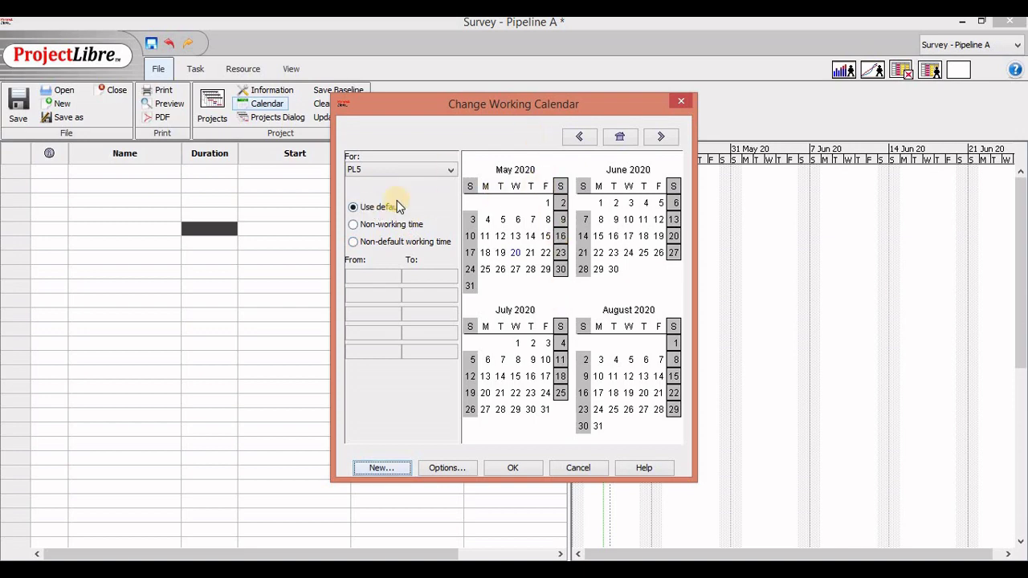
left_click(353, 244)
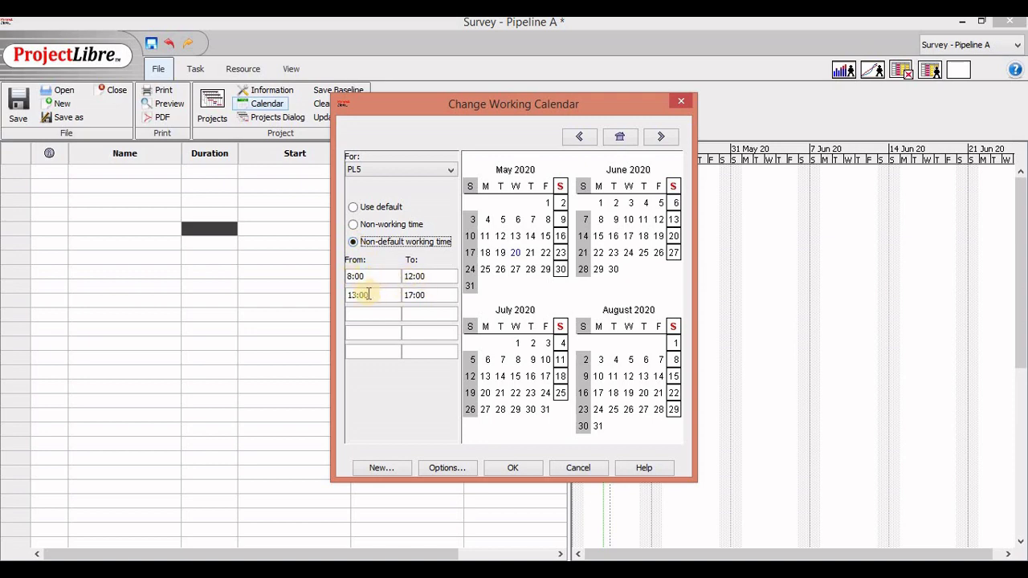
Try an 18:00 end for the Saturday afternoon hours and set it back to 17:00.
left_click(412, 295)
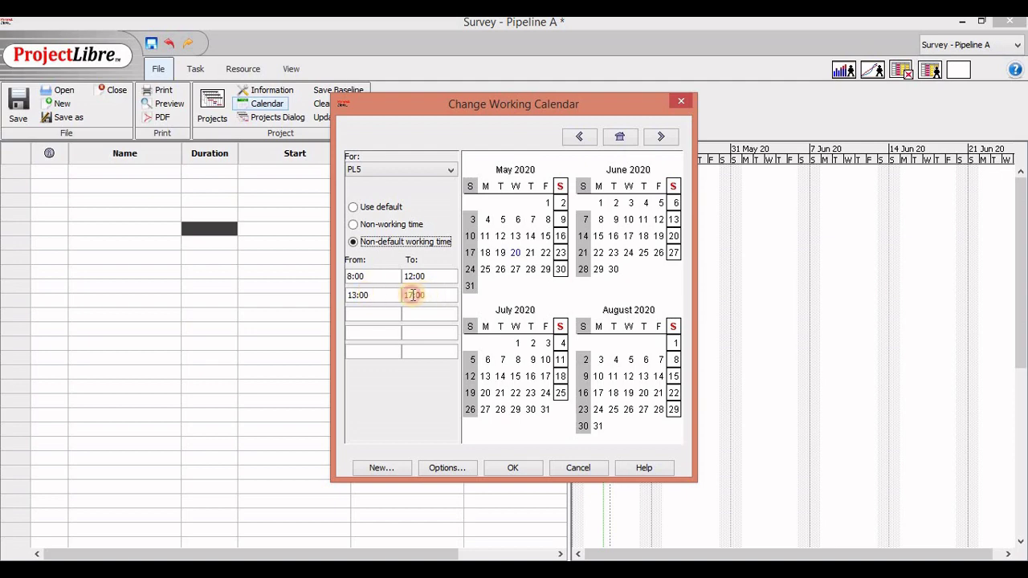
left_click(363, 296)
key("BackSpace")
type("8")
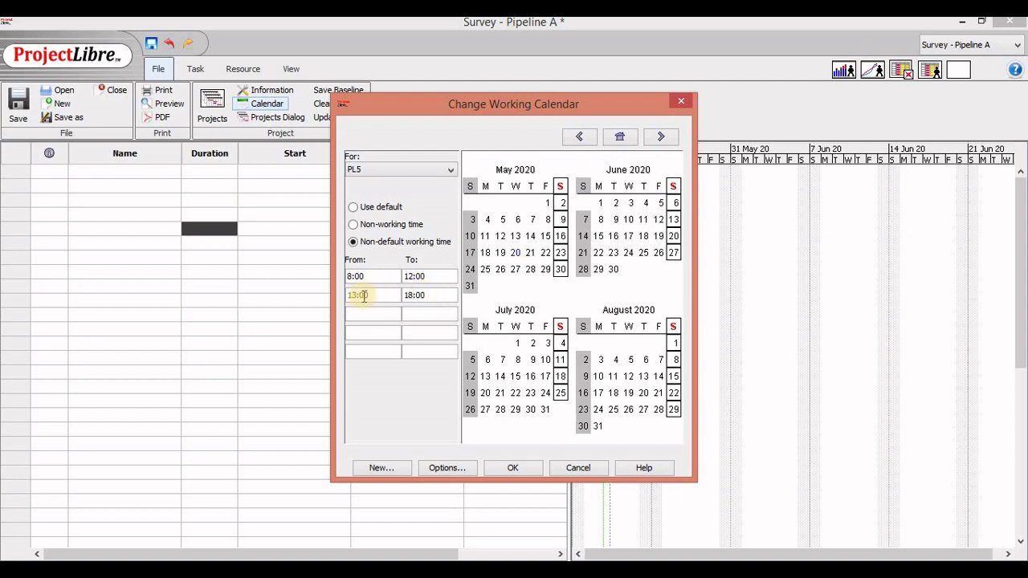
key("BackSpace")
type("7")
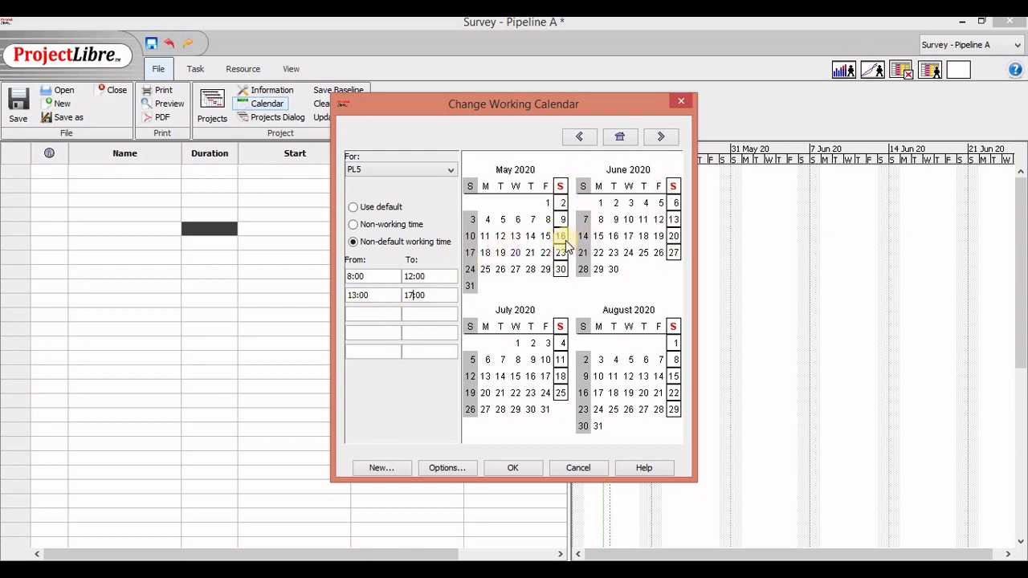
Mark 24 June 2020 and 26 May 2020 as non-working time in the PL5 calendar and save the calendar changes.
left_click(630, 254)
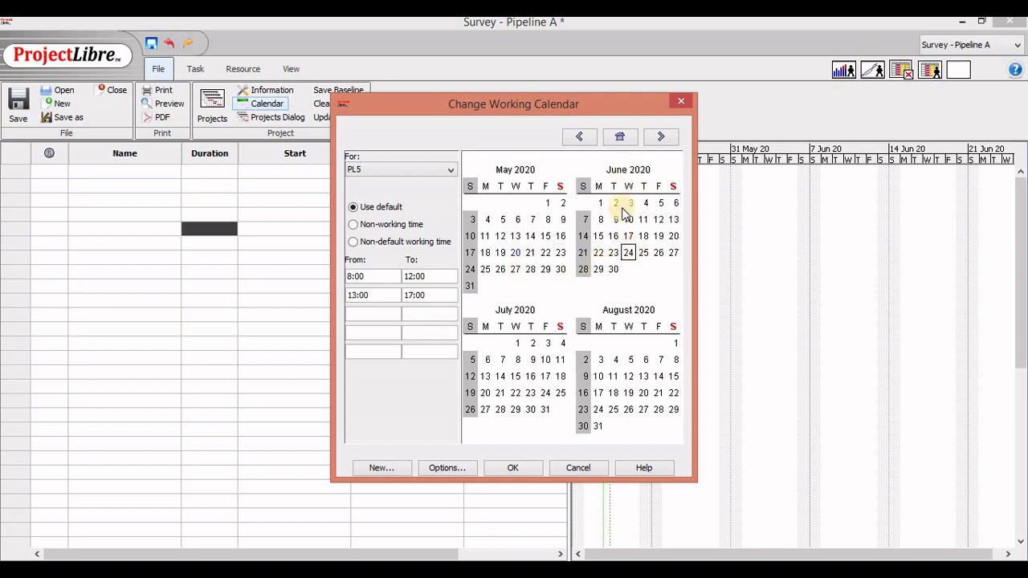
left_click(629, 252)
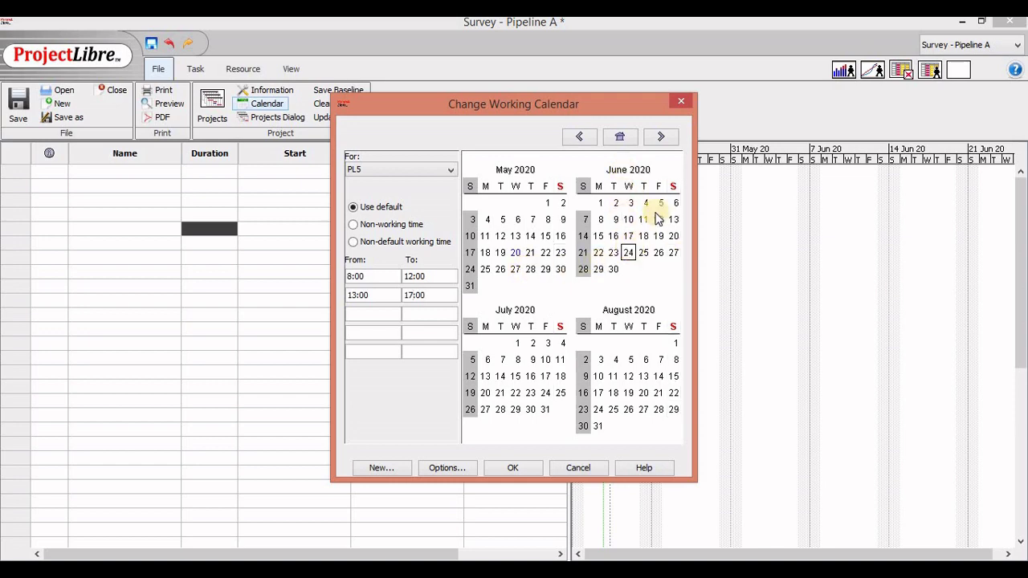
left_click(356, 225)
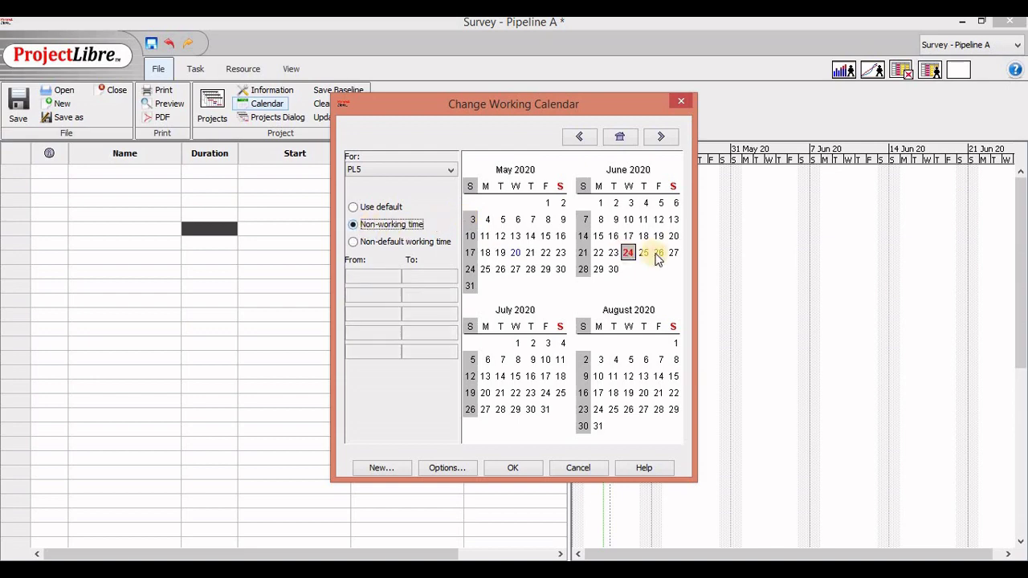
left_click(505, 270)
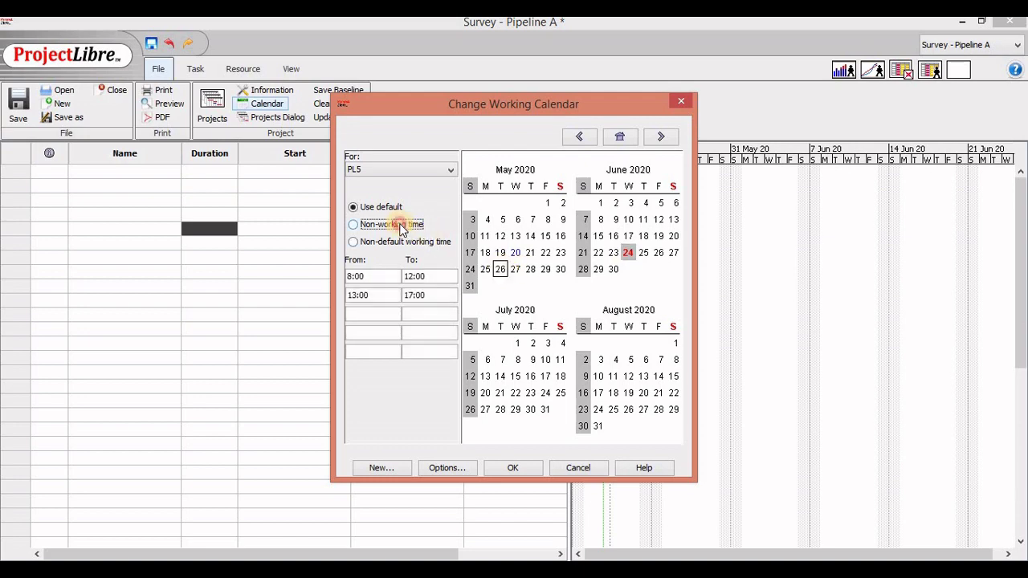
left_click(401, 225)
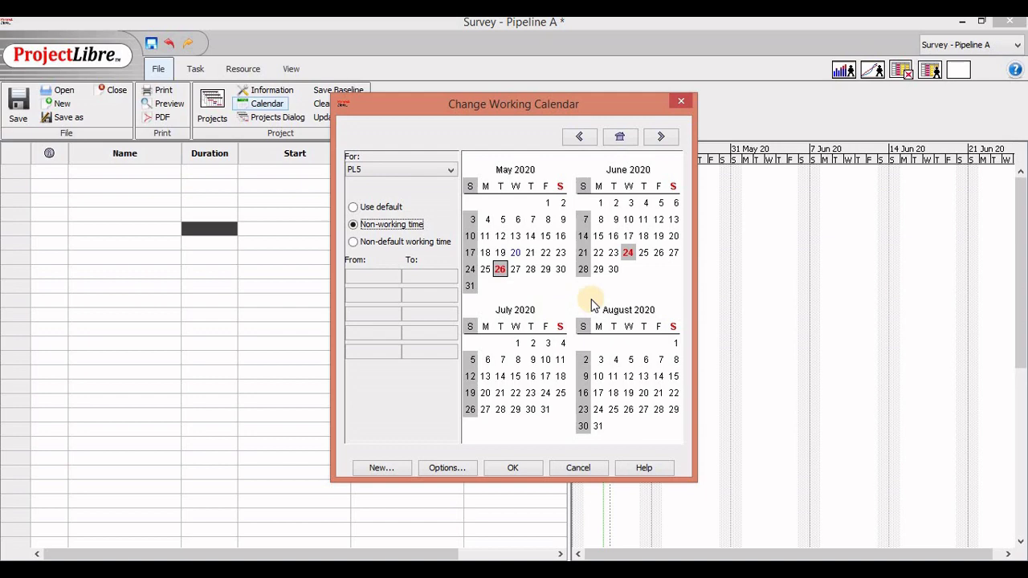
left_click(520, 471)
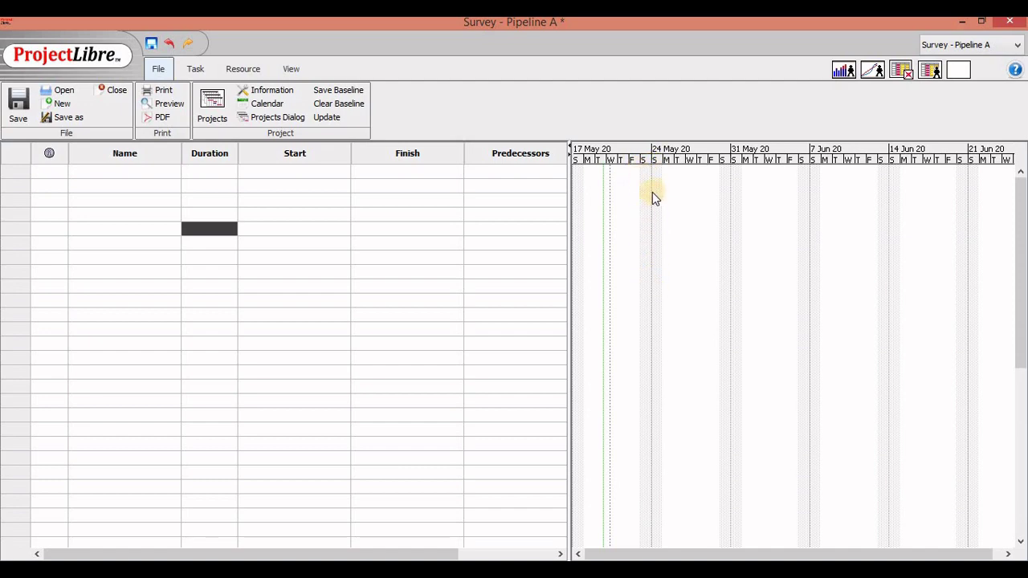
Set the project's base calendar to PL5 in the project information.
left_click(136, 169)
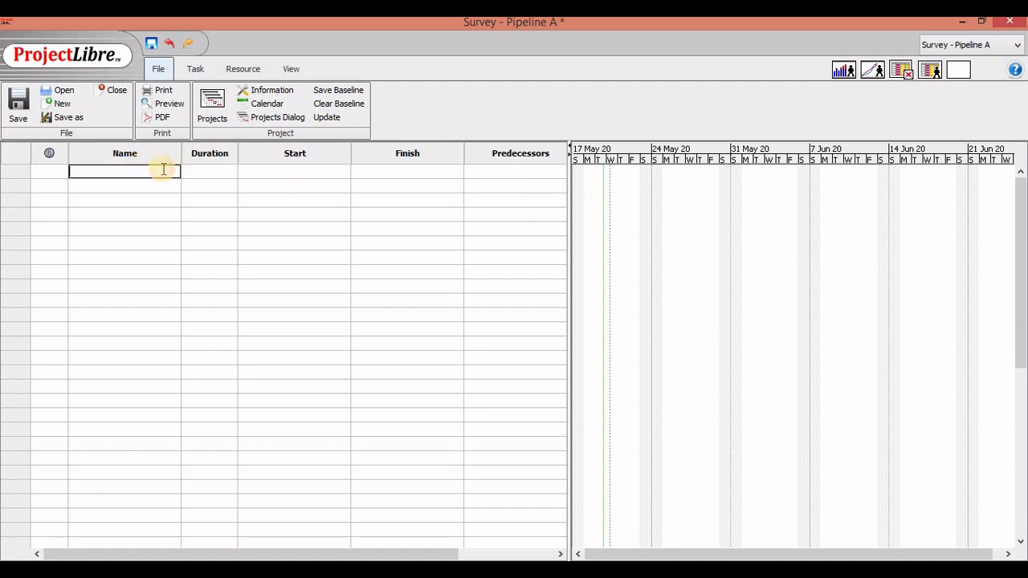
left_click(266, 90)
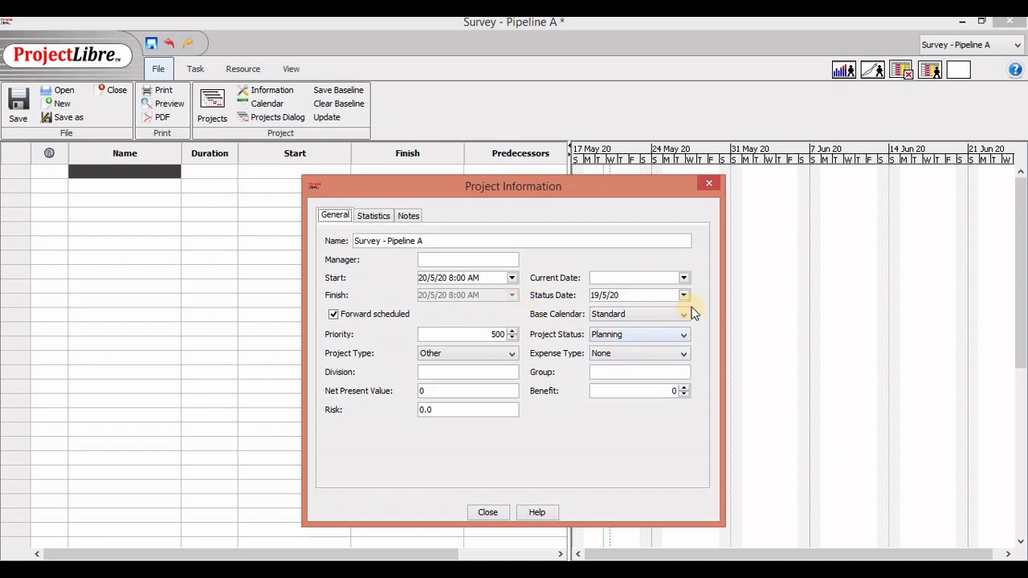
left_click(645, 317)
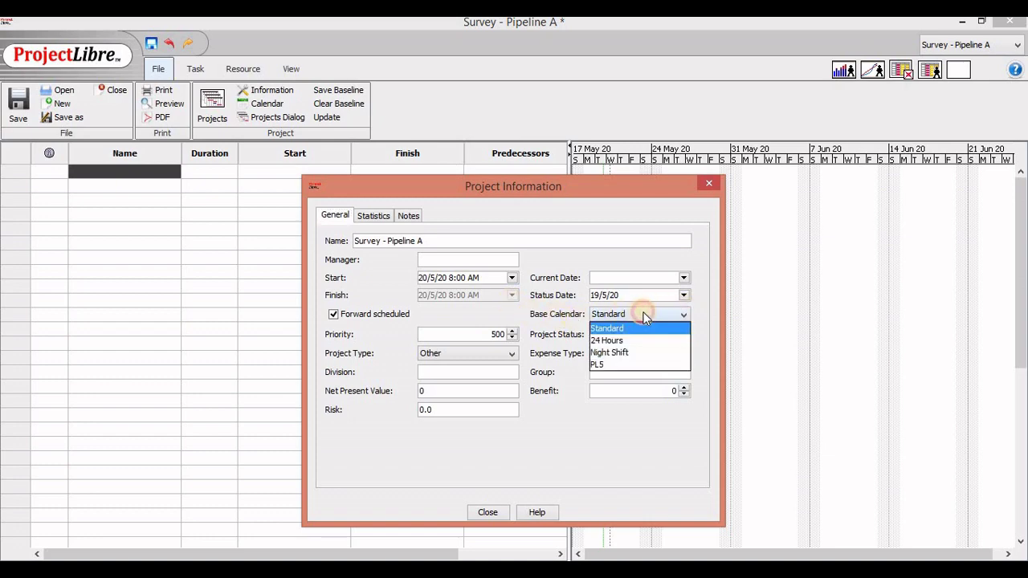
left_click(611, 366)
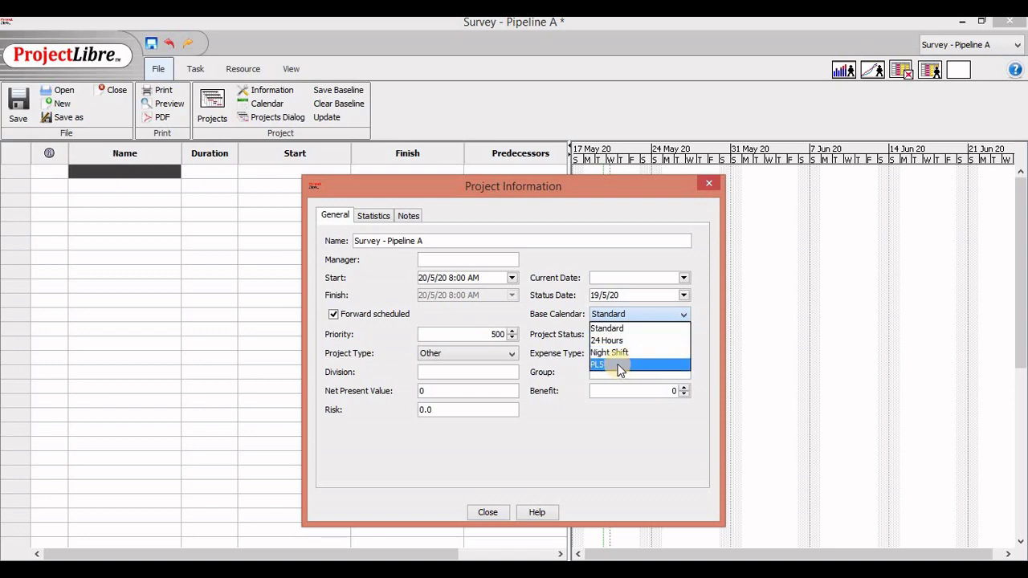
left_click(618, 365)
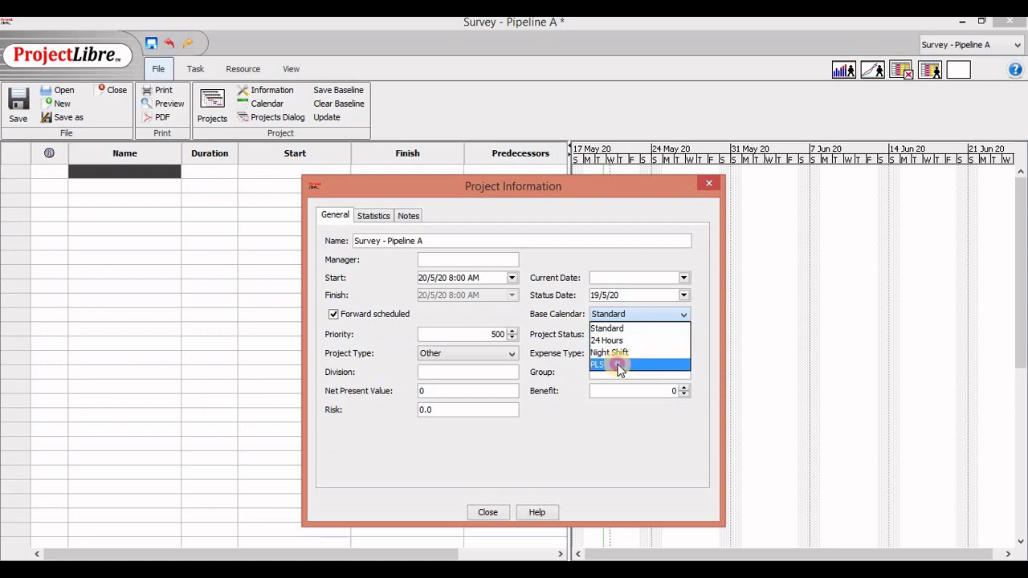
Close the project information to return to the empty task table.
left_click(491, 512)
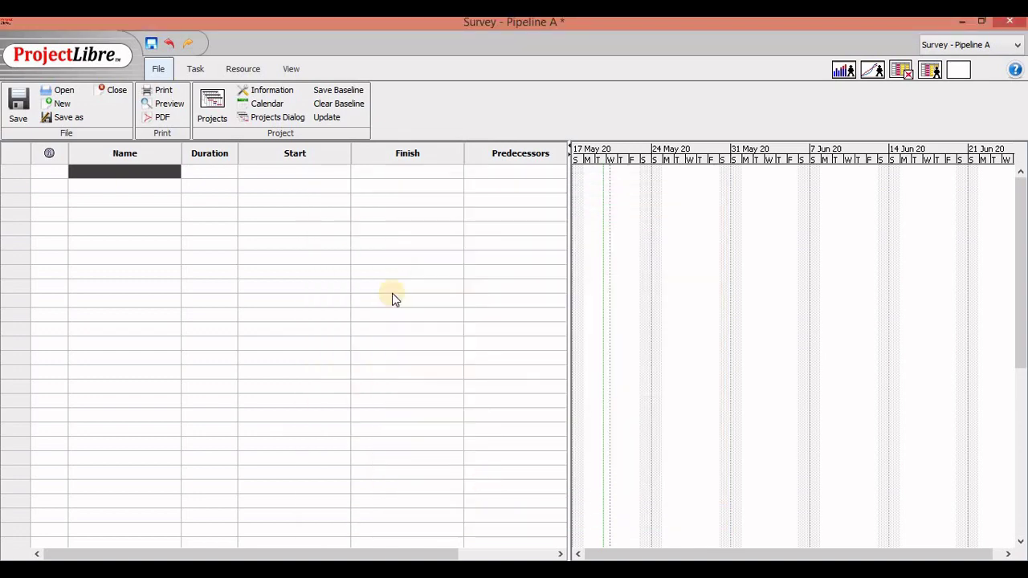
Add a trial task named "A." in the first row of the task table.
left_click(276, 169)
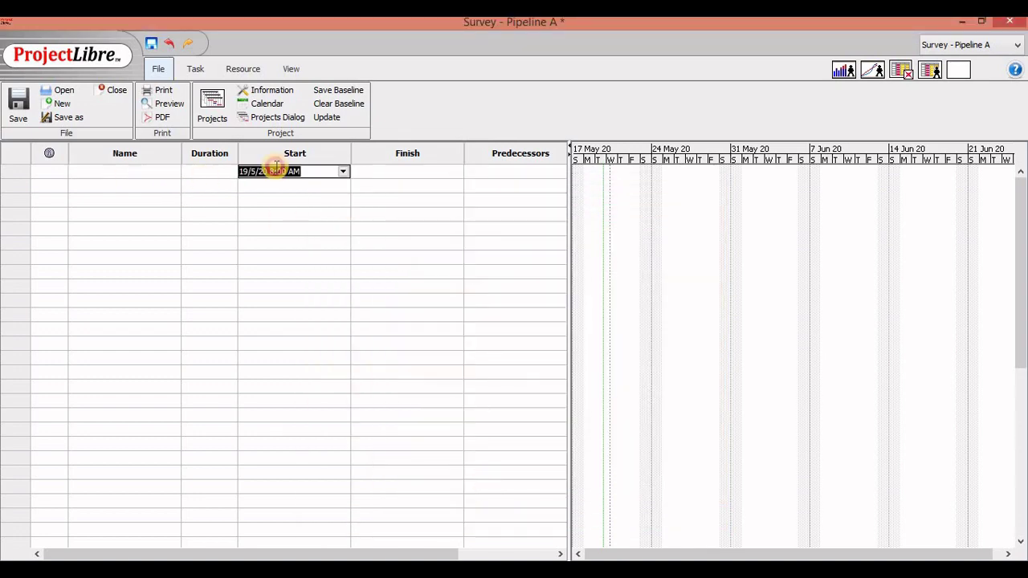
left_click(155, 168)
type("A.")
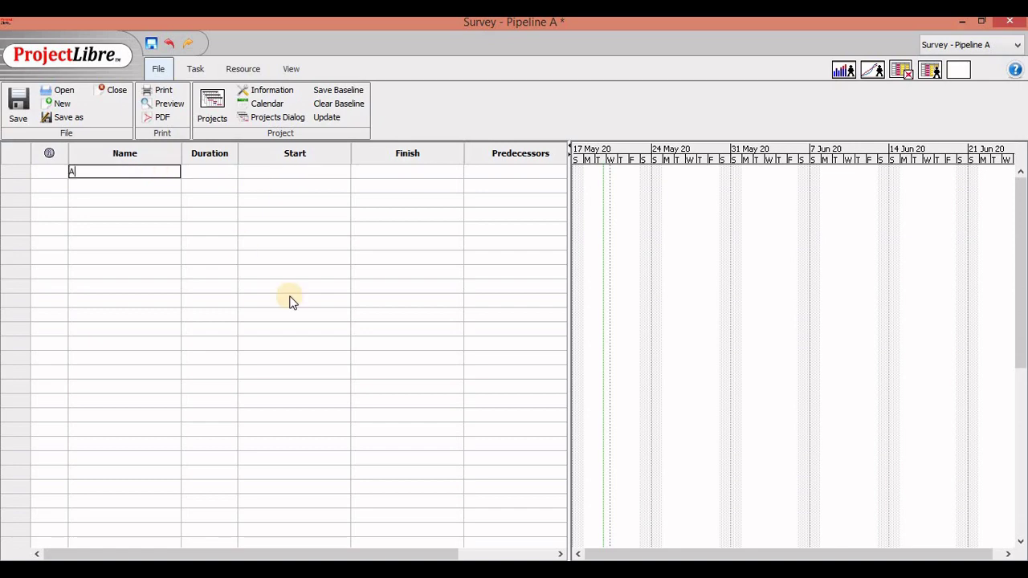
key("Return")
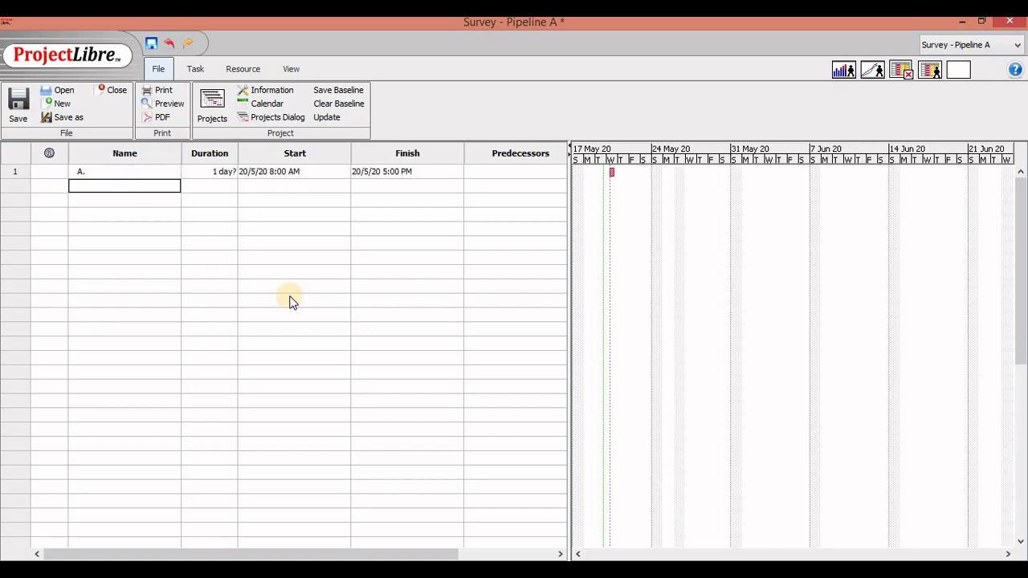
key("Up")
key("Right")
key("Right")
key("Right")
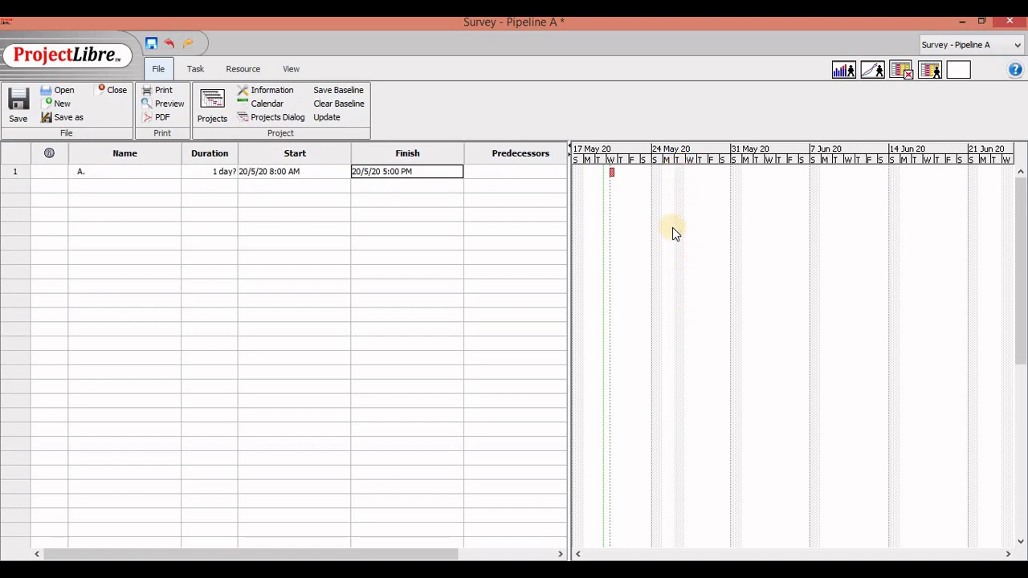
Delete the trial task in row 1 of the task table.
left_click(384, 187)
left_click(324, 211)
left_click(114, 171)
key("BackSpace")
key("BackSpace")
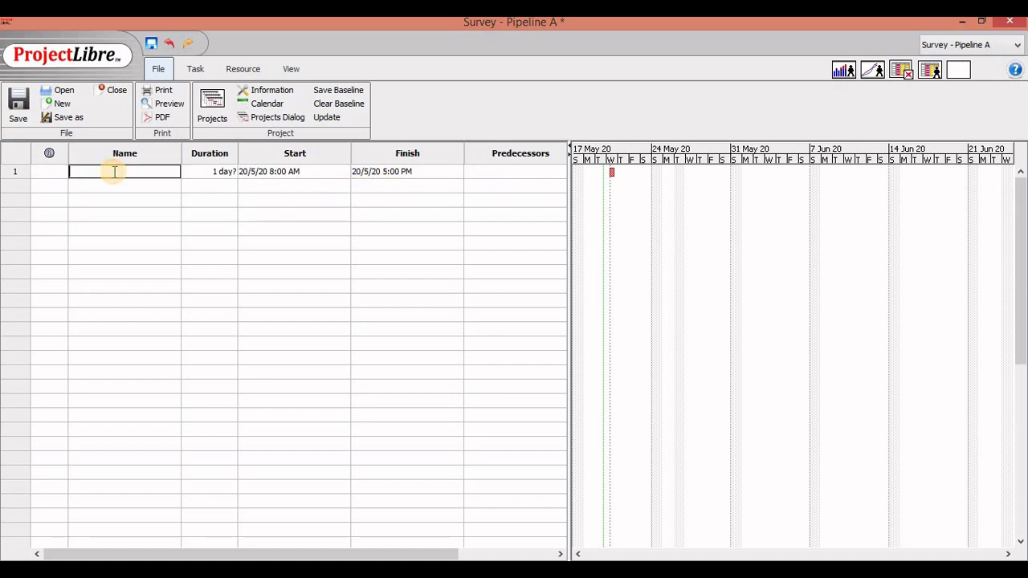
right_click(17, 175)
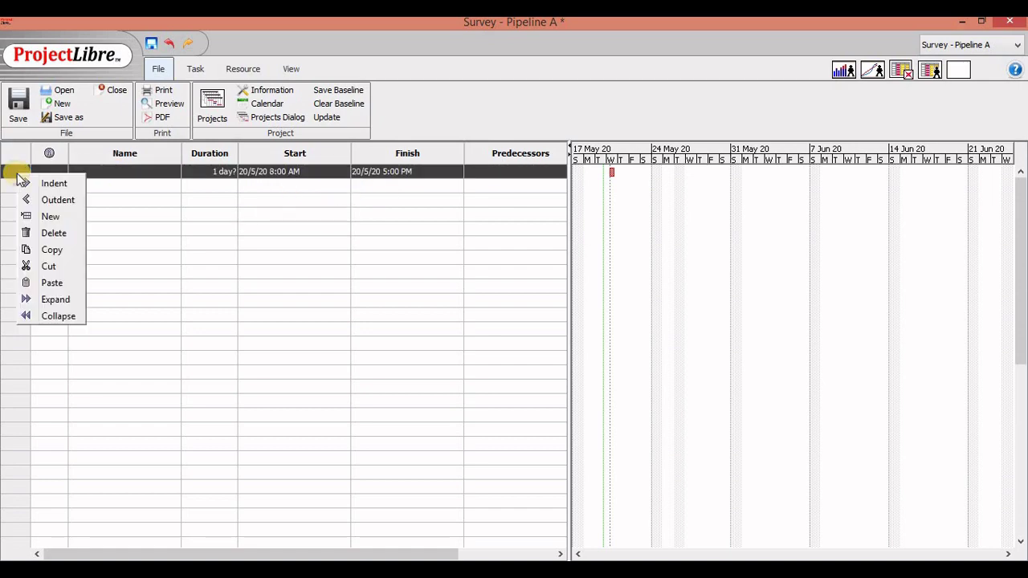
left_click(46, 232)
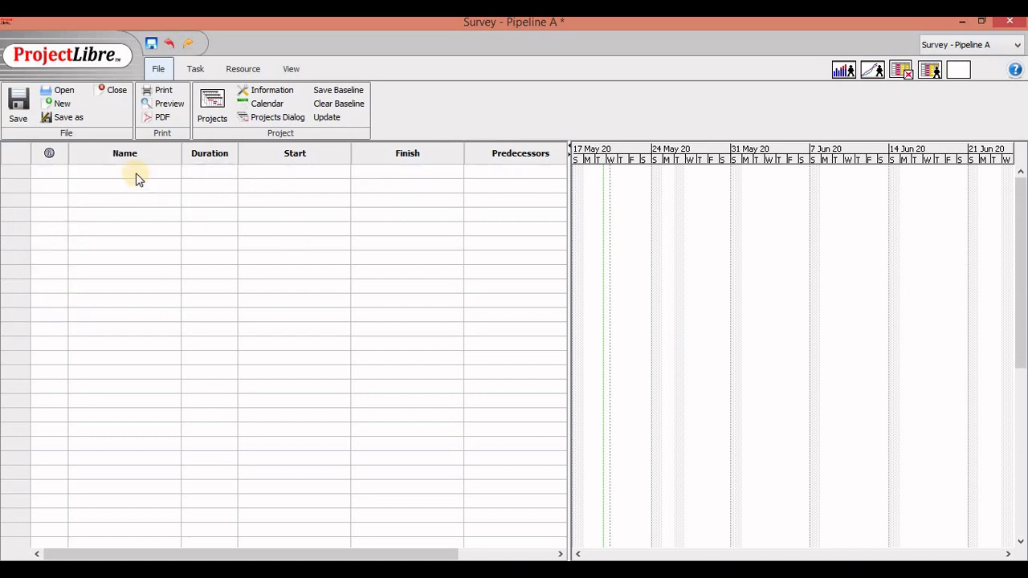
Add a task named "Survey - Pipeline A" in the first row of the task table.
left_click(110, 171)
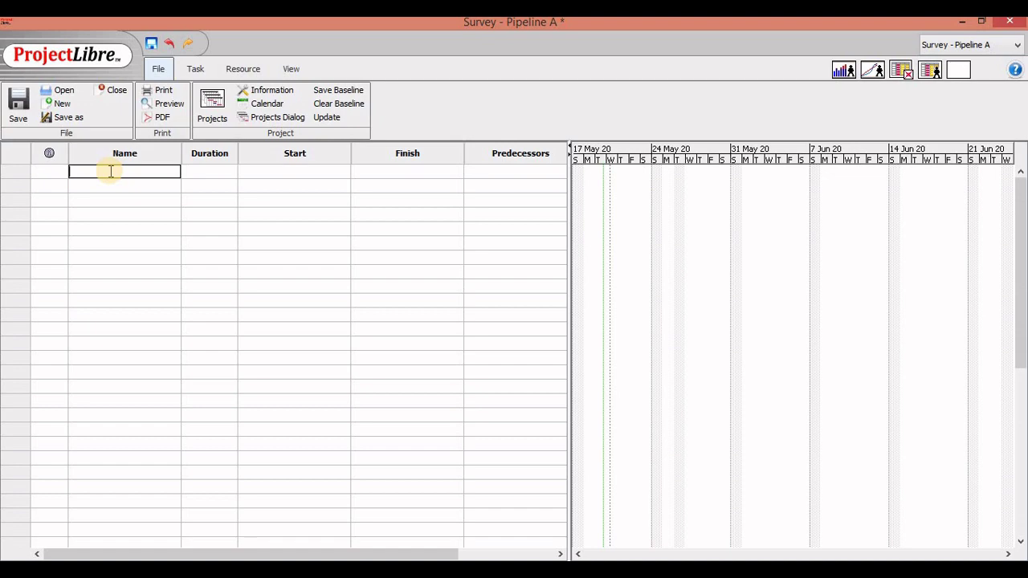
type("Survey - Pipeline A")
key("Return")
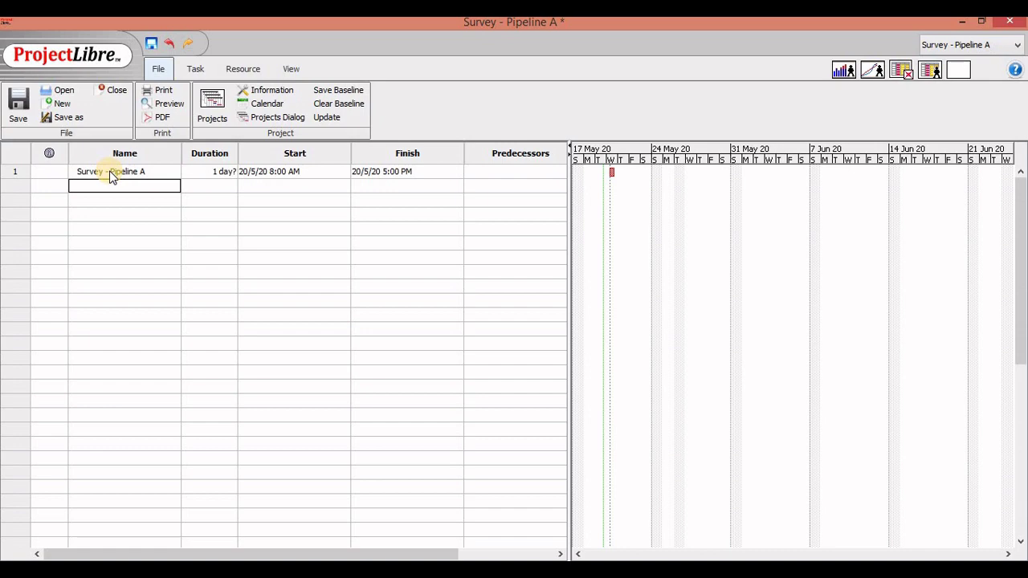
key("Down")
key("Down")
key("Down")
key("Down")
key("Up")
key("Up")
key("Up")
key("Up")
Add the tasks "Collecting KML", "Collecting Maps" and "Desktop Study" below the Survey - Pipeline A task.
type("Collecting XML")
key("Return")
type("Collec")
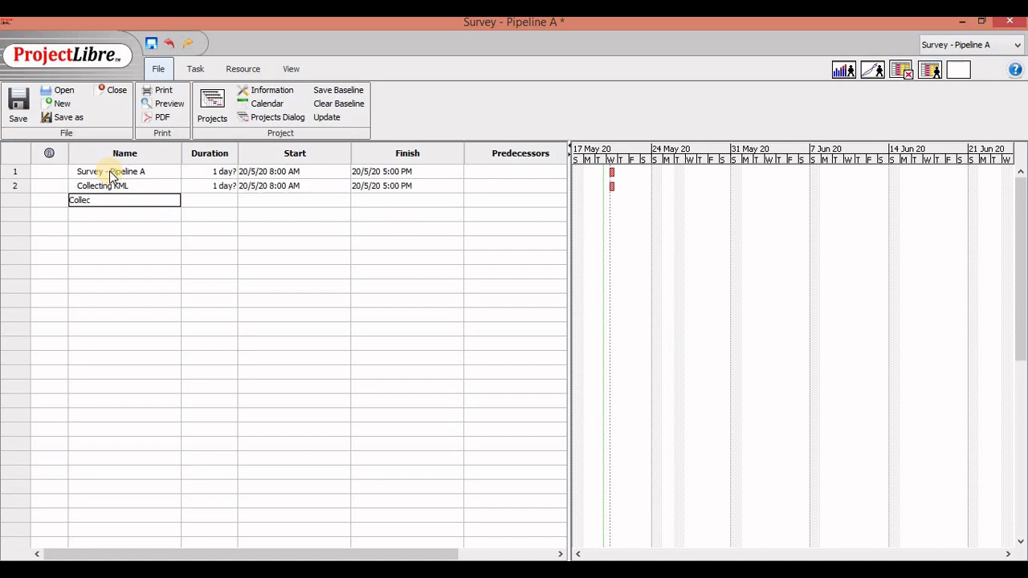
type("ting Maps")
key("Return")
type("Desk")
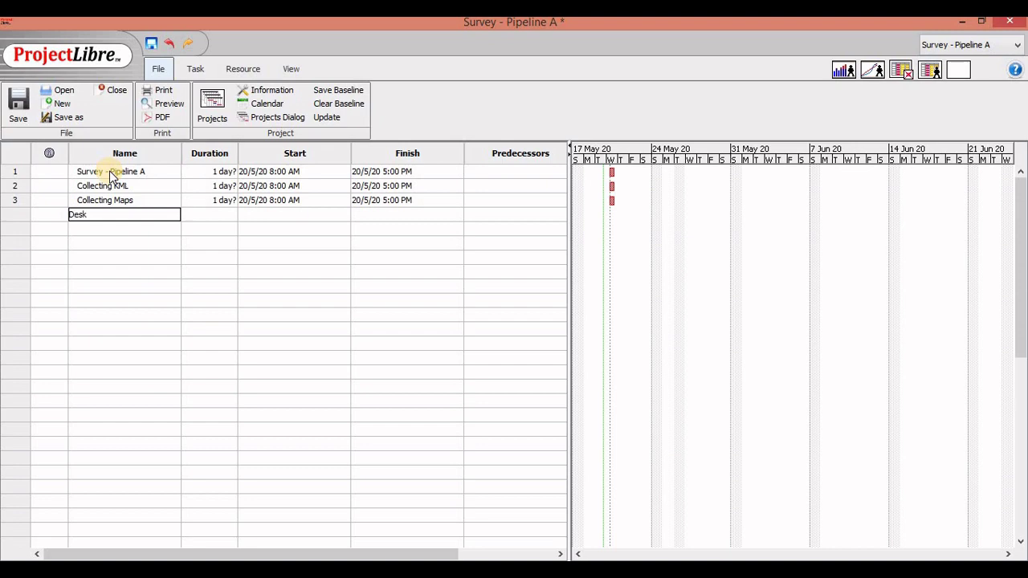
type("top Study")
key("Return")
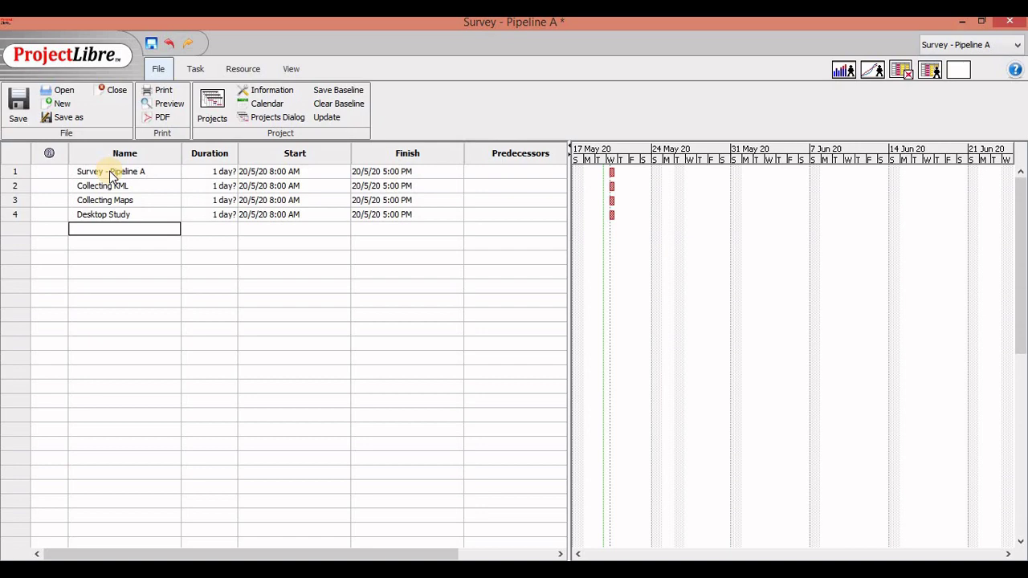
Add the tasks "Survey", "Soil Investigation" and "Detailed Survey" below Desktop Study.
type("Survey")
key("Return")
type("Soi")
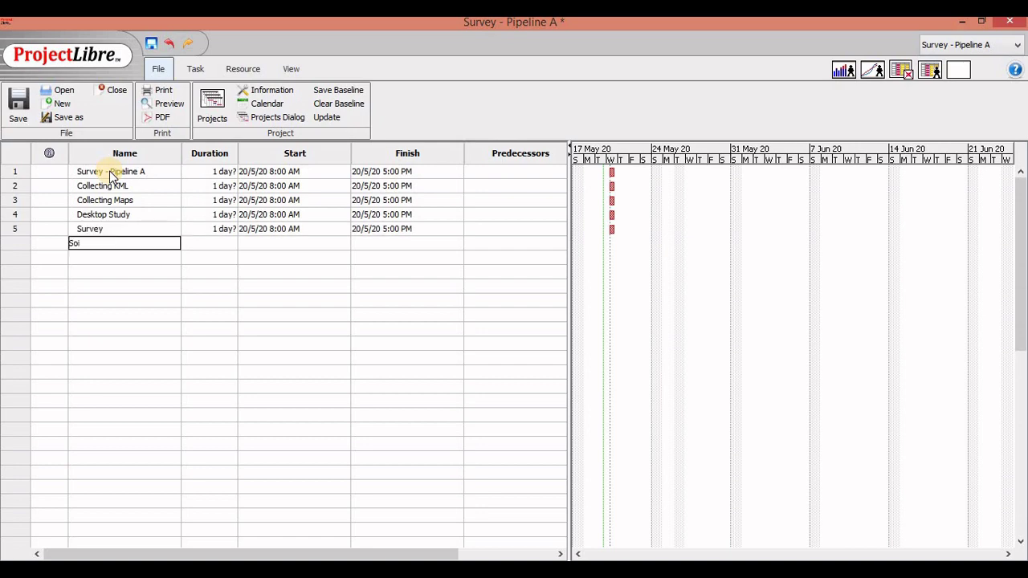
type("l Investigation")
key("Return")
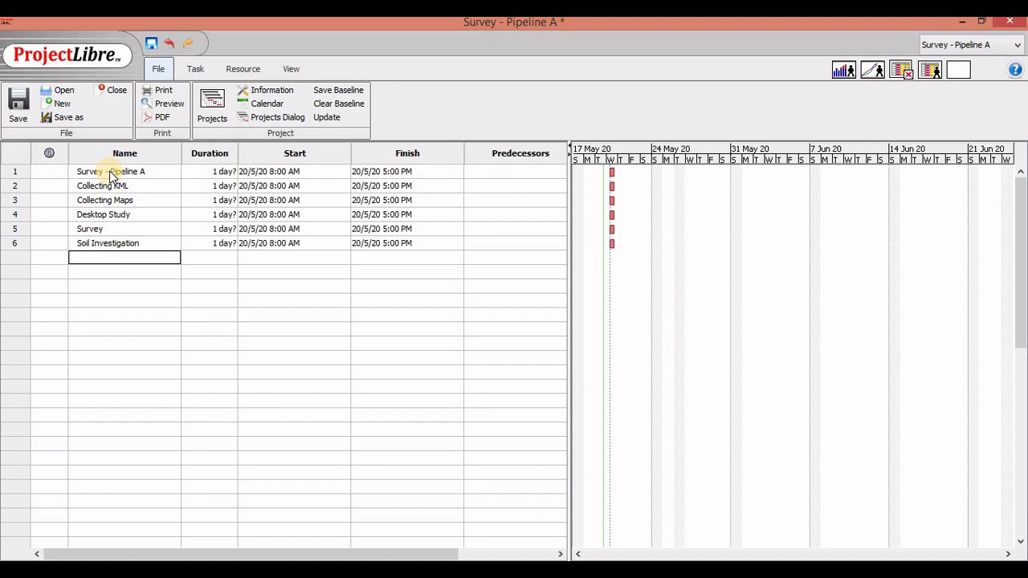
type("Detailed Survey")
key("Return")
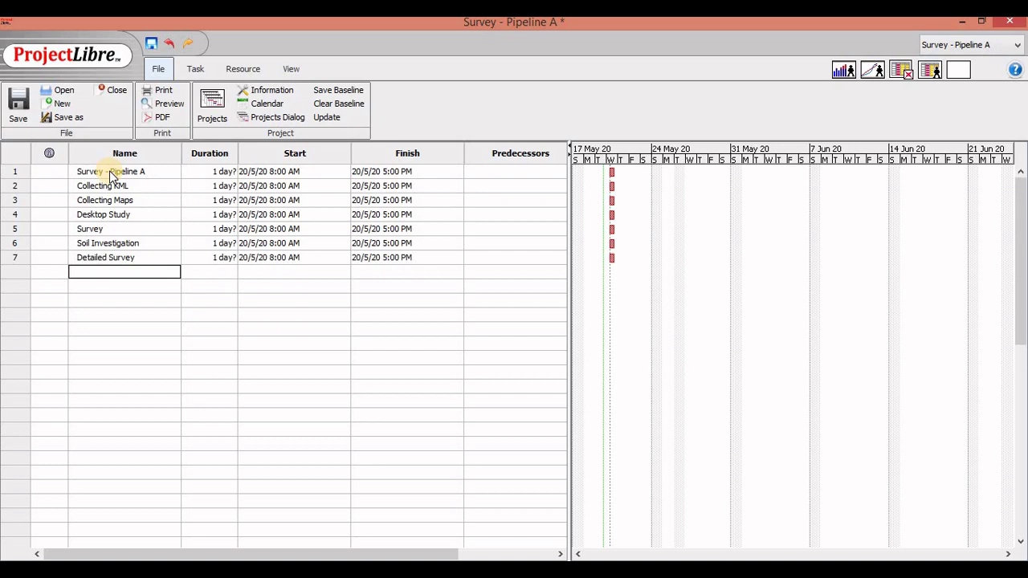
Add a task named "Data analysis" below Detailed Survey.
type("Ana")
key("BackSpace")
key("BackSpace")
key("BackSpace")
type("Data analysis")
key("Return")
Add the tasks "Report", "Drawings" and "Submission" below Data analysis.
type("Rep")
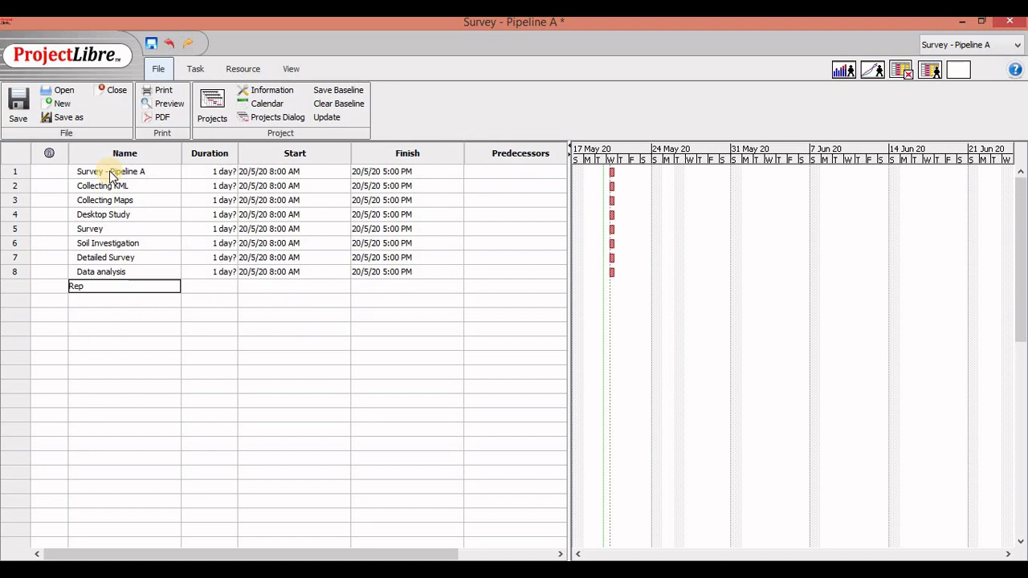
type("ort")
key("Return")
type("Dr")
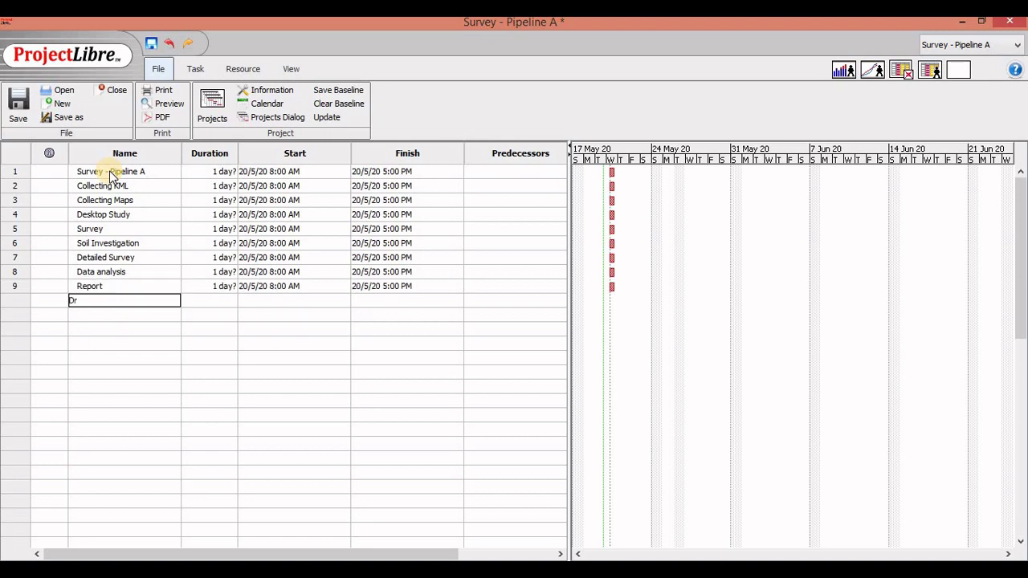
type("awings")
key("Return")
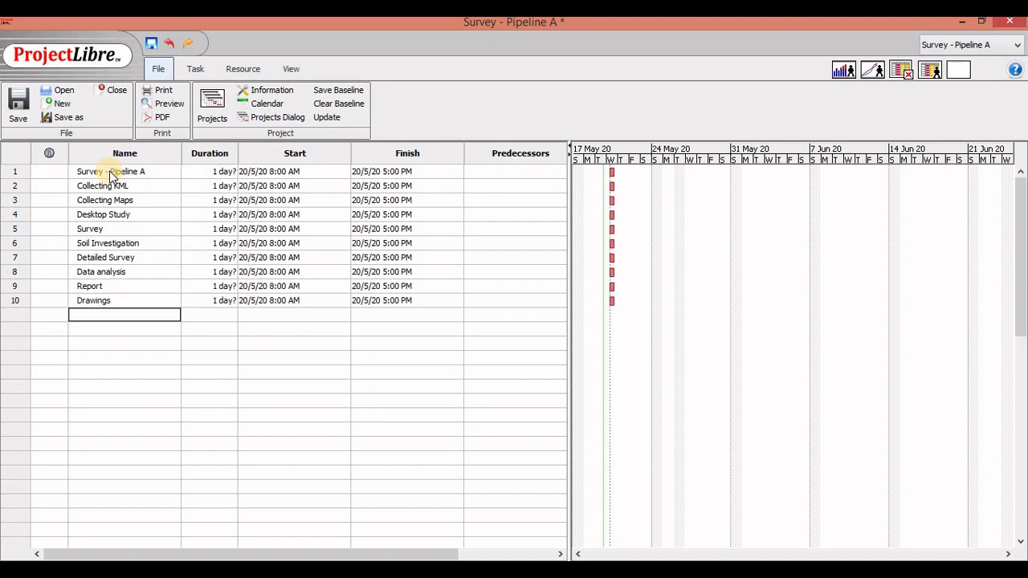
type("Submission")
key("Return")
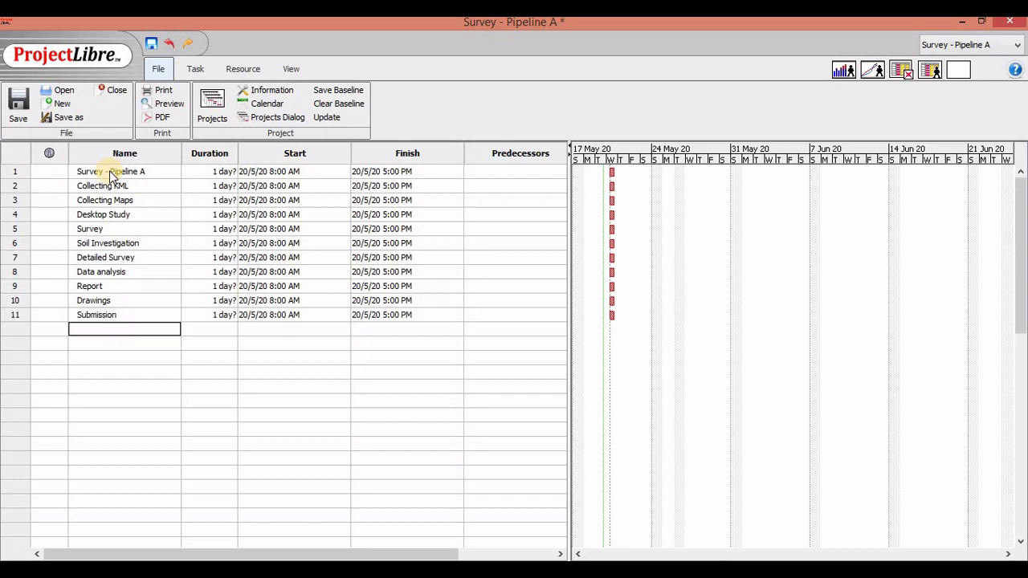
Review the entered task names one by one, starting from Survey - Pipeline A.
left_click(109, 171)
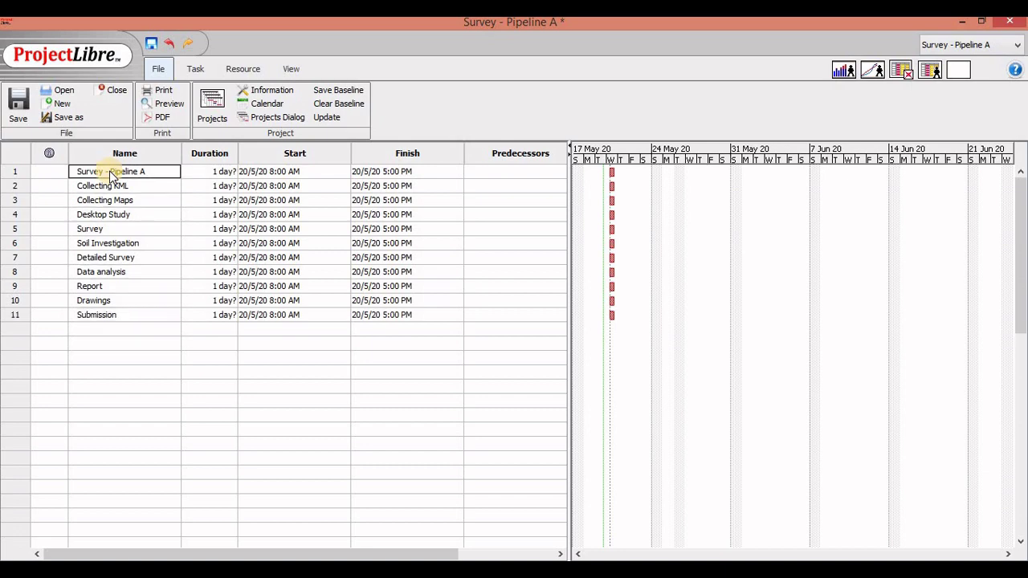
key("Down")
key("Down")
key("Down")
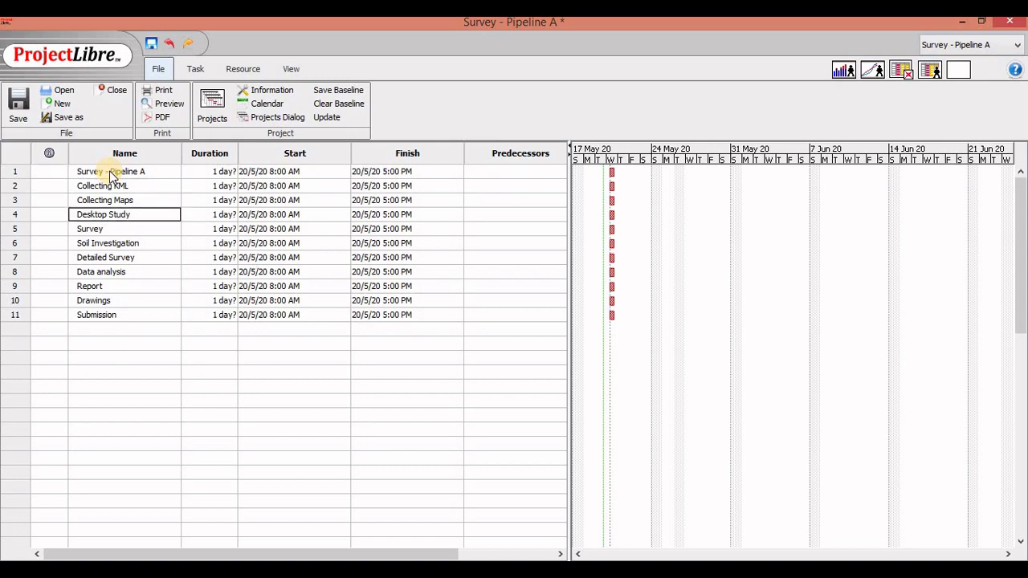
key("Down")
key("Up")
key("Up")
key("Up")
key("Down")
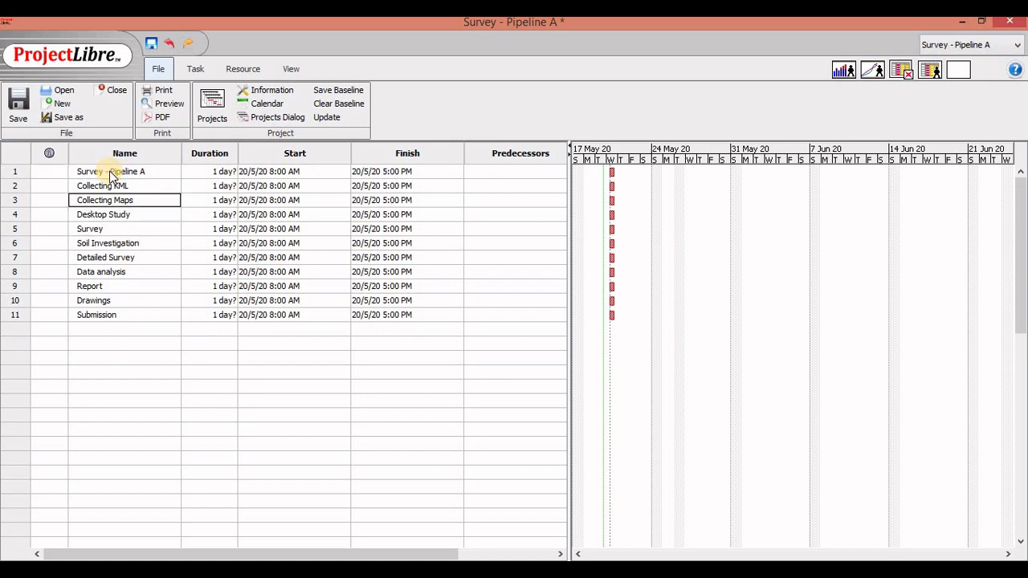
key("Down")
key("Down")
key("Down")
key("Down")
key("Down")
key("Down")
key("Down")
key("Down")
key("Up")
key("Up")
key("Up")
key("Up")
key("Up")
key("Up")
key("Up")
key("Up")
key("Down")
key("Up")
key("Up")
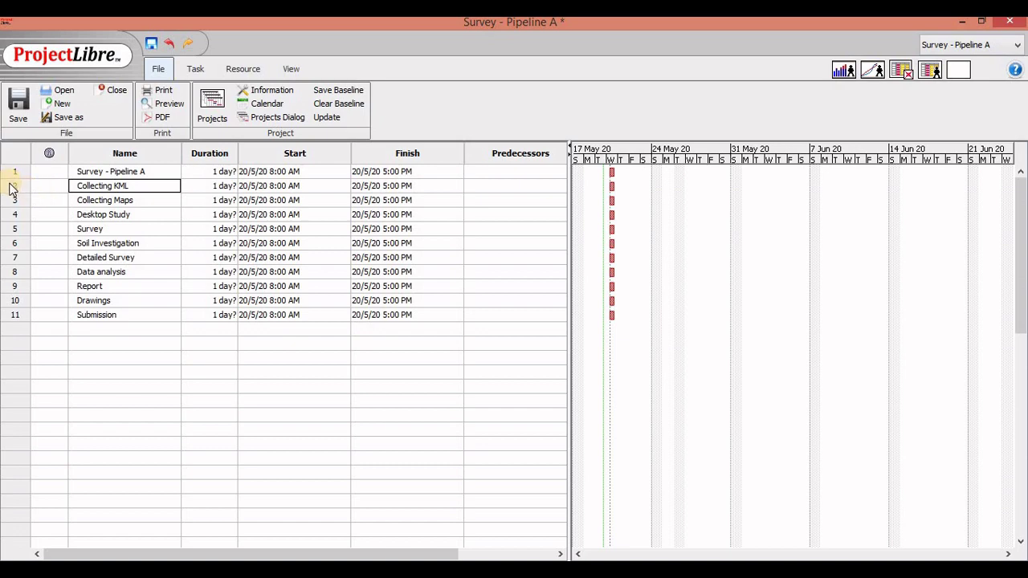
left_click_drag(18, 189, 144, 186)
double_click(143, 185)
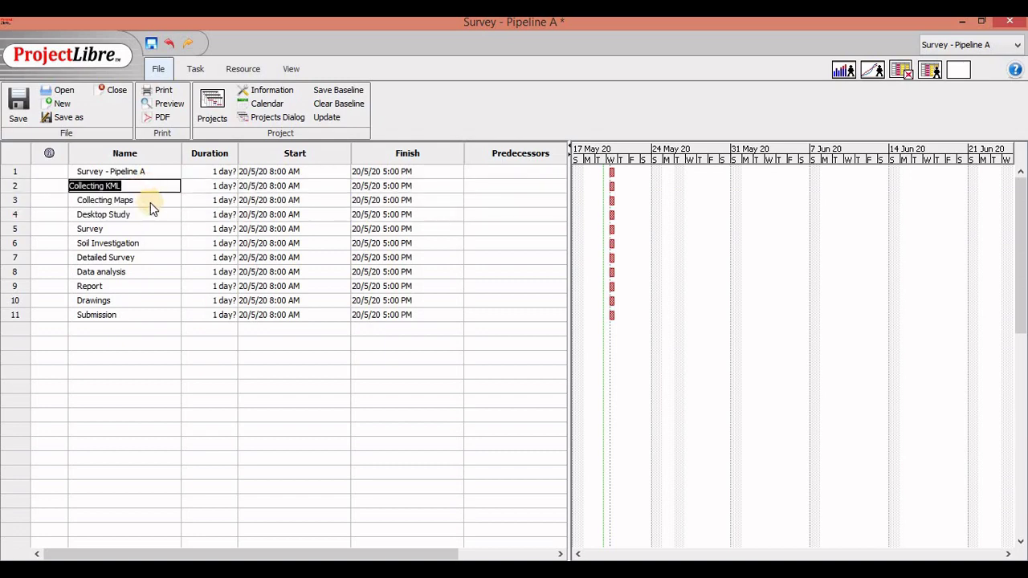
double_click(151, 204)
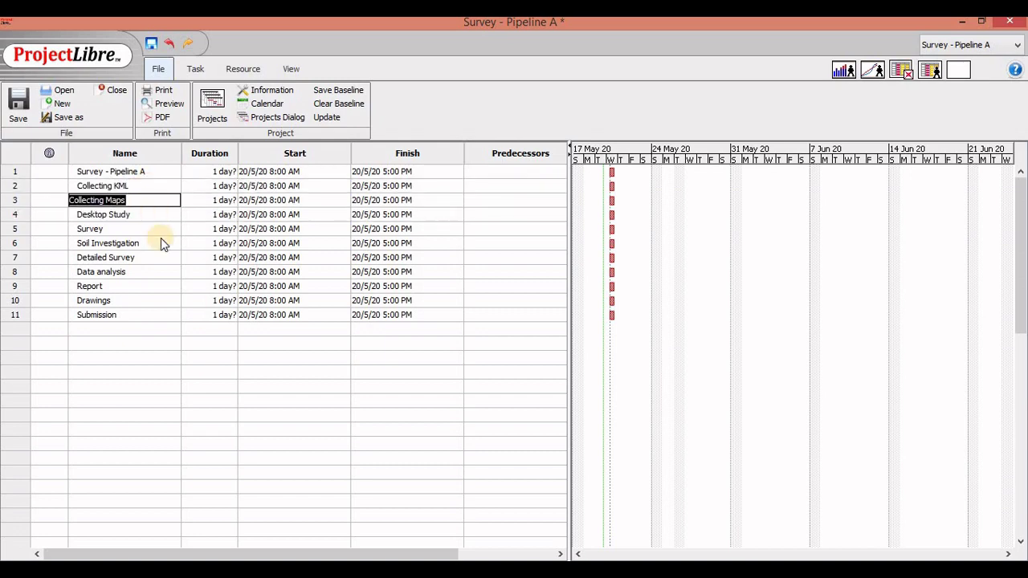
left_click(16, 186)
right_click(16, 187)
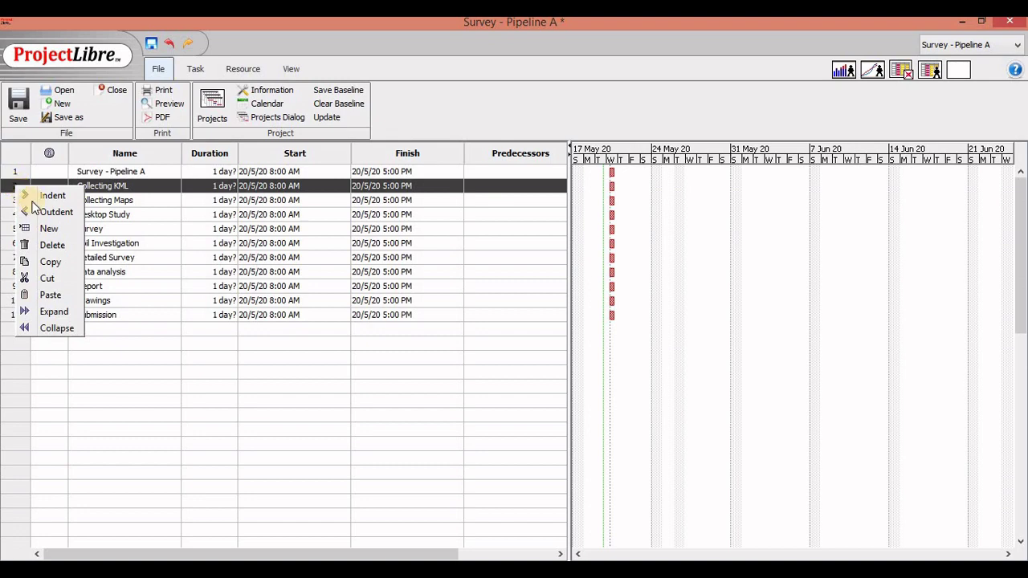
left_click(153, 207)
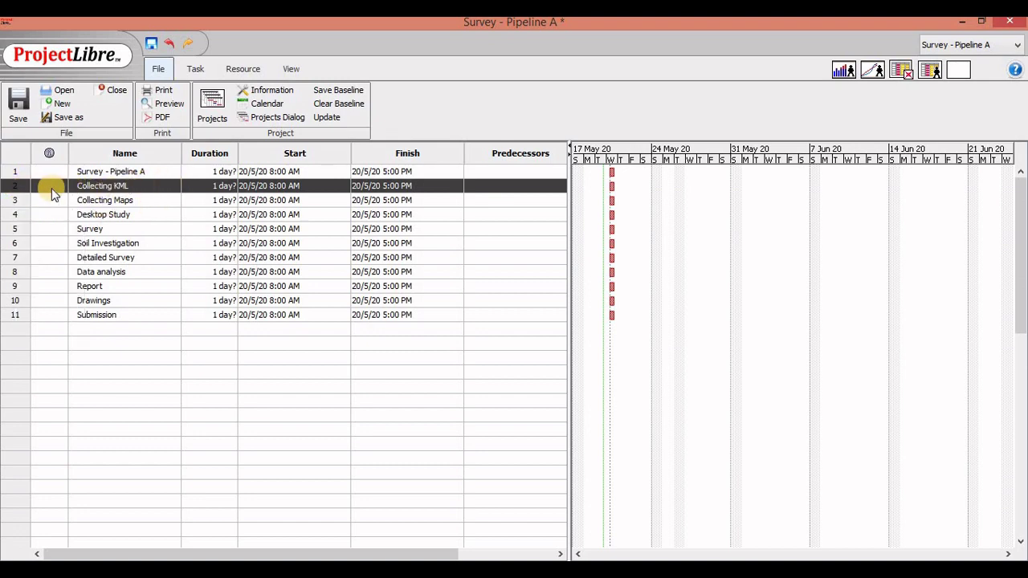
Insert a new task named "Planning Phase" directly above Collecting KML.
right_click(11, 188)
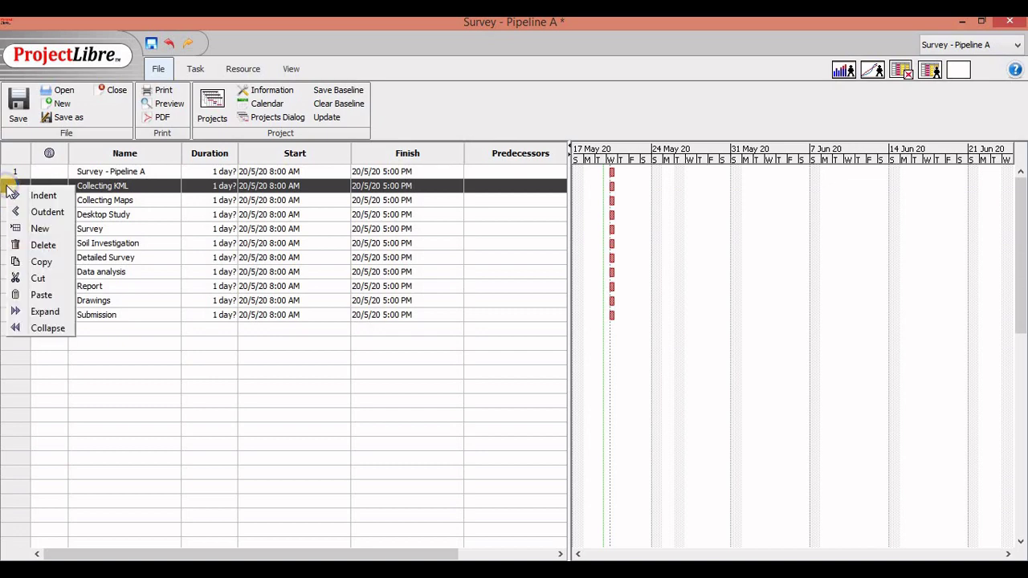
left_click(39, 229)
left_click(104, 186)
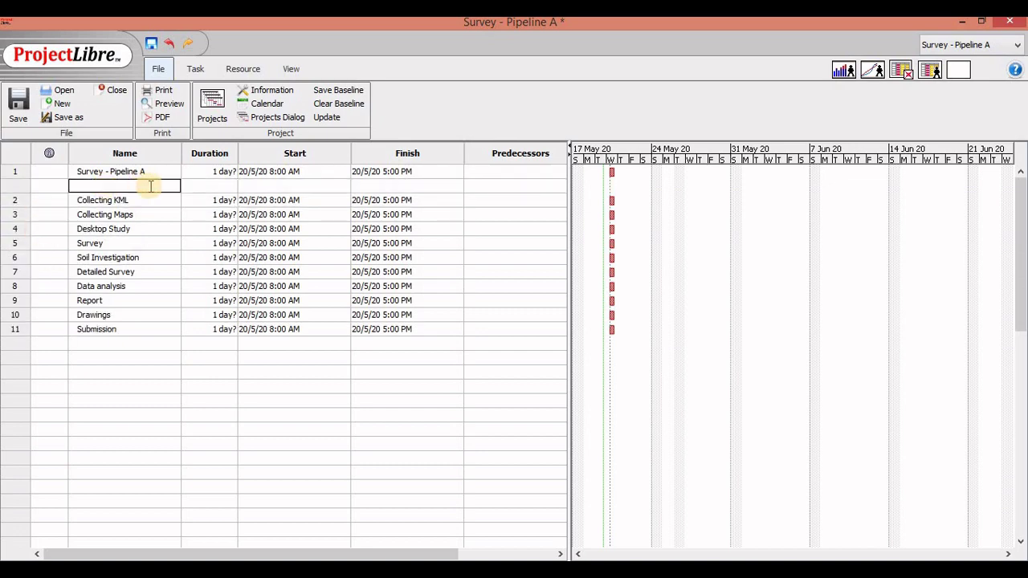
type("Planning Phase")
key("Return")
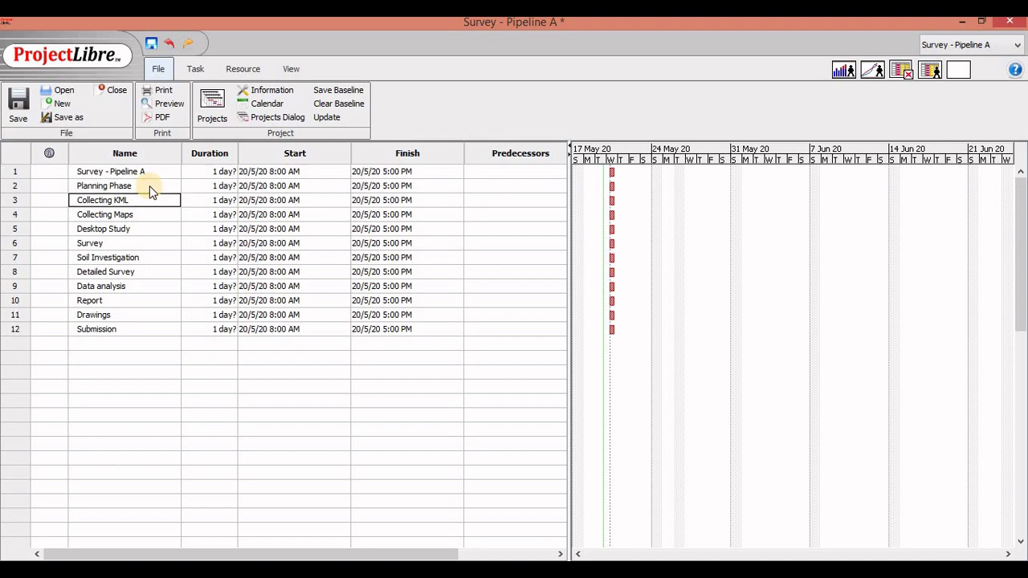
key("shift+Down")
key("shift+Down")
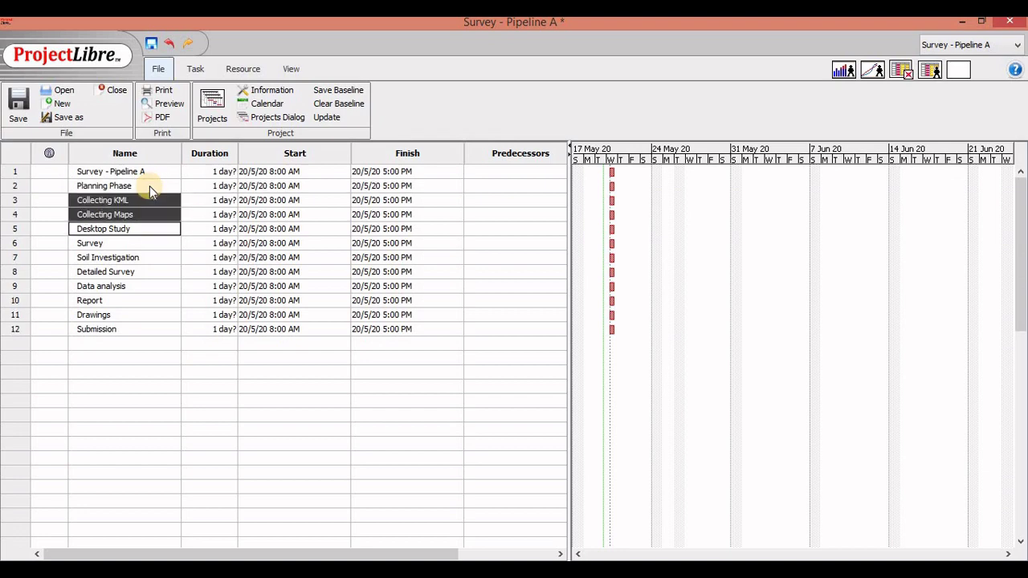
left_click(61, 199)
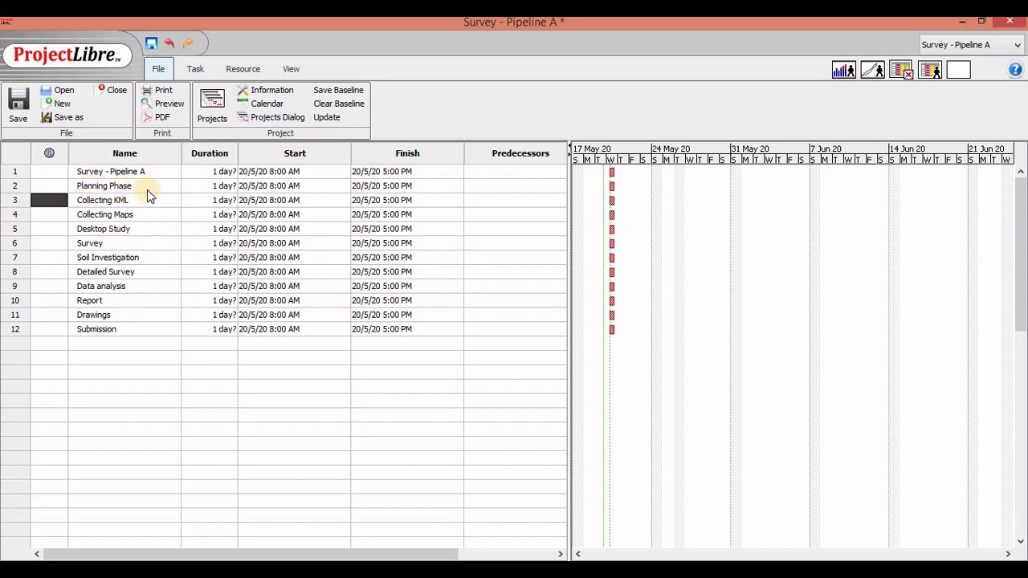
Indent Collecting KML as a subtask of Planning Phase, and try collapsing and expanding the phase.
left_click(193, 70)
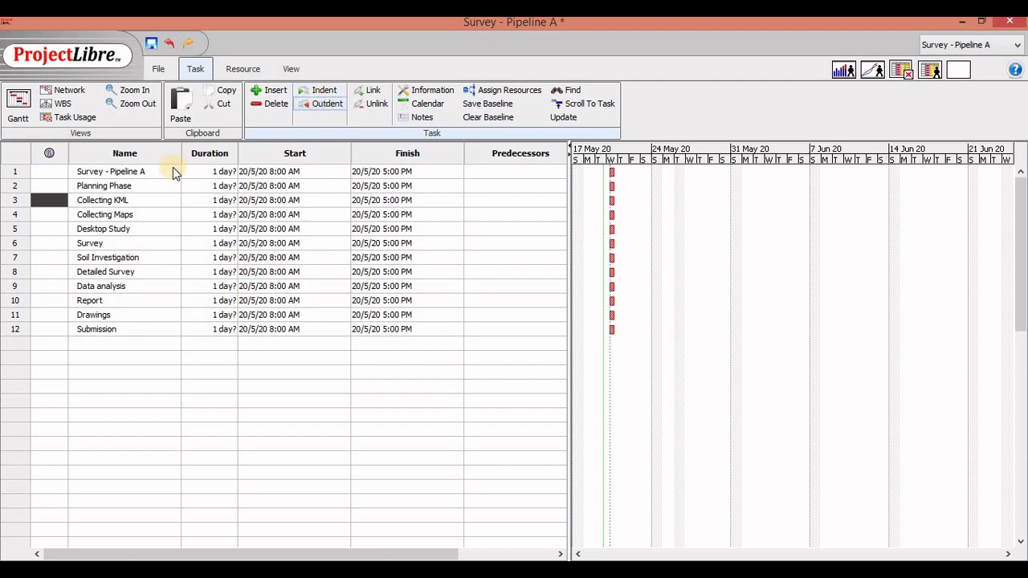
left_click(13, 202)
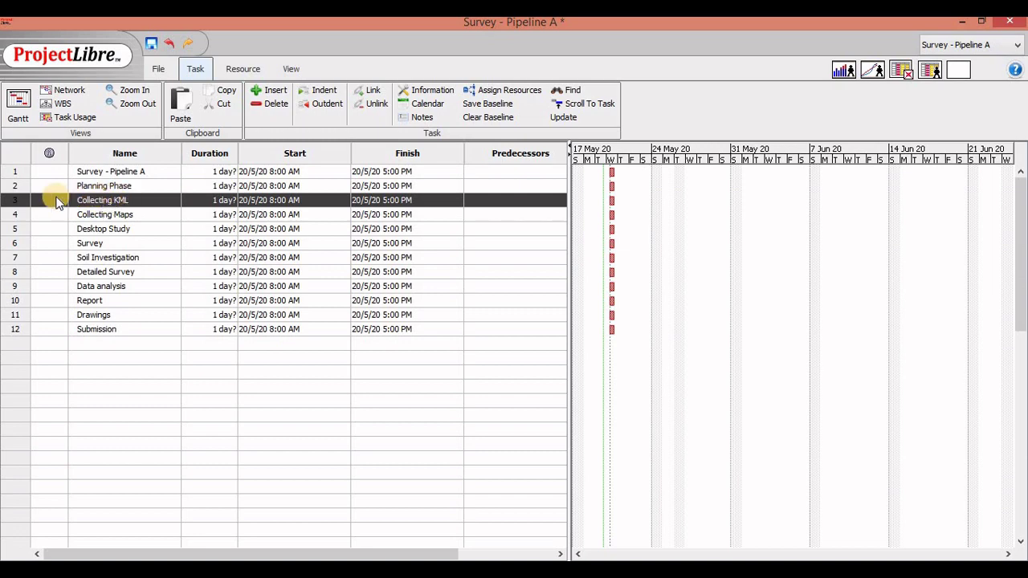
left_click(319, 94)
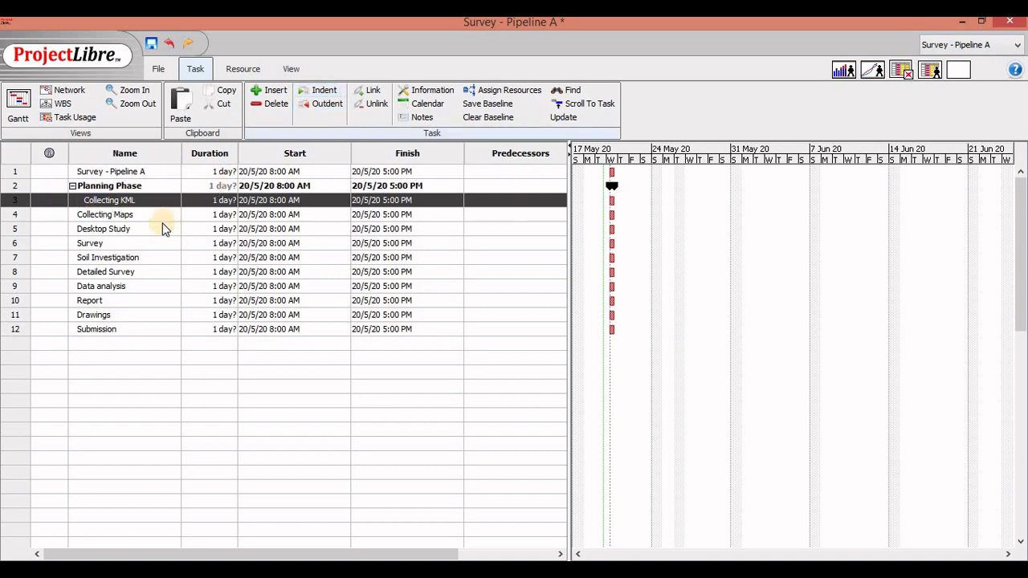
left_click(71, 185)
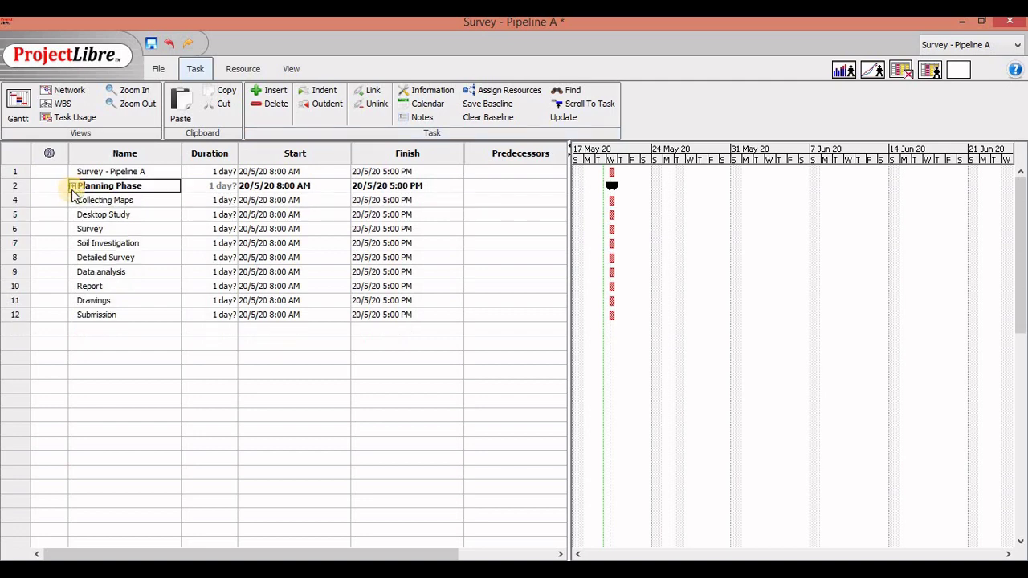
left_click(72, 185)
left_click(72, 186)
left_click(72, 186)
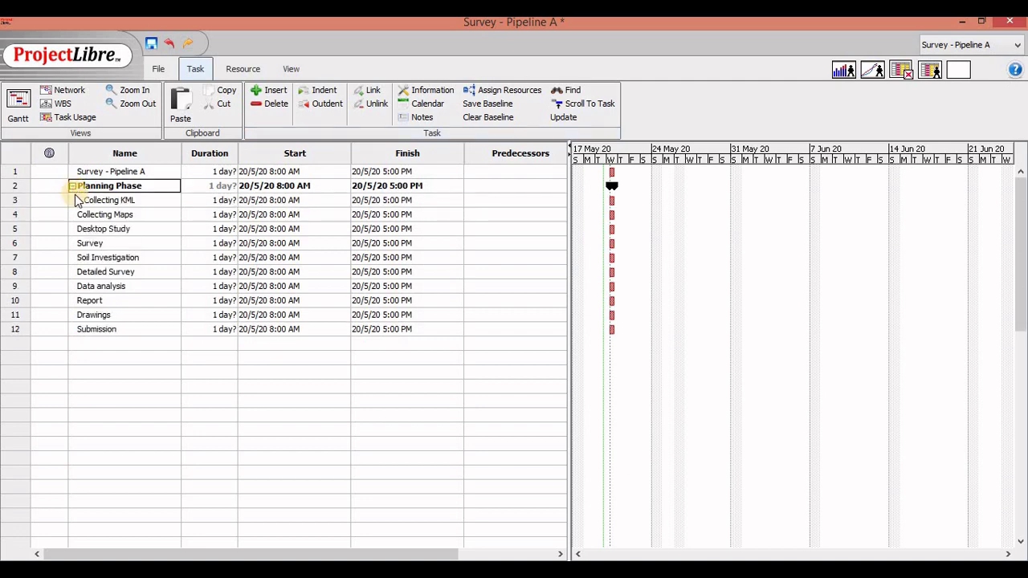
Indent Collecting Maps and Desktop Study as further subtasks of Planning Phase.
left_click(16, 214)
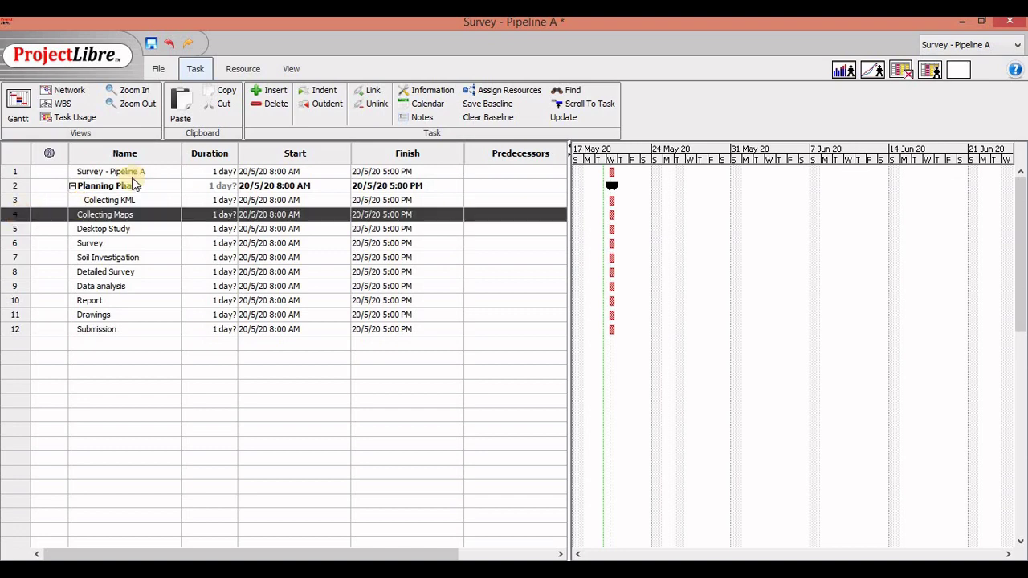
left_click(317, 92)
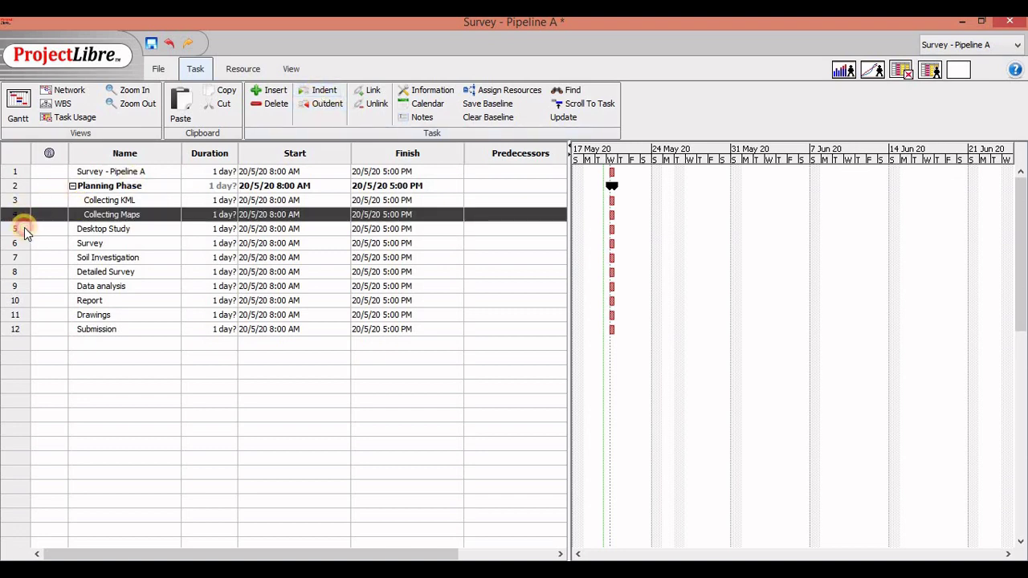
left_click(24, 228)
left_click(320, 90)
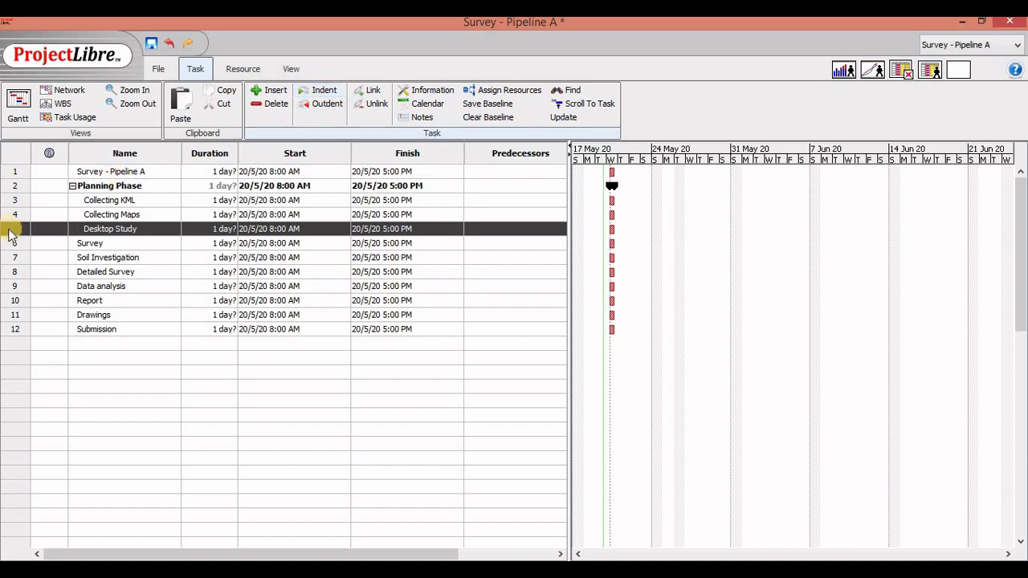
Outdent Collecting KML, Collecting Maps and Desktop Study together, and indent them again under Planning Phase.
left_click_drag(15, 201, 13, 229)
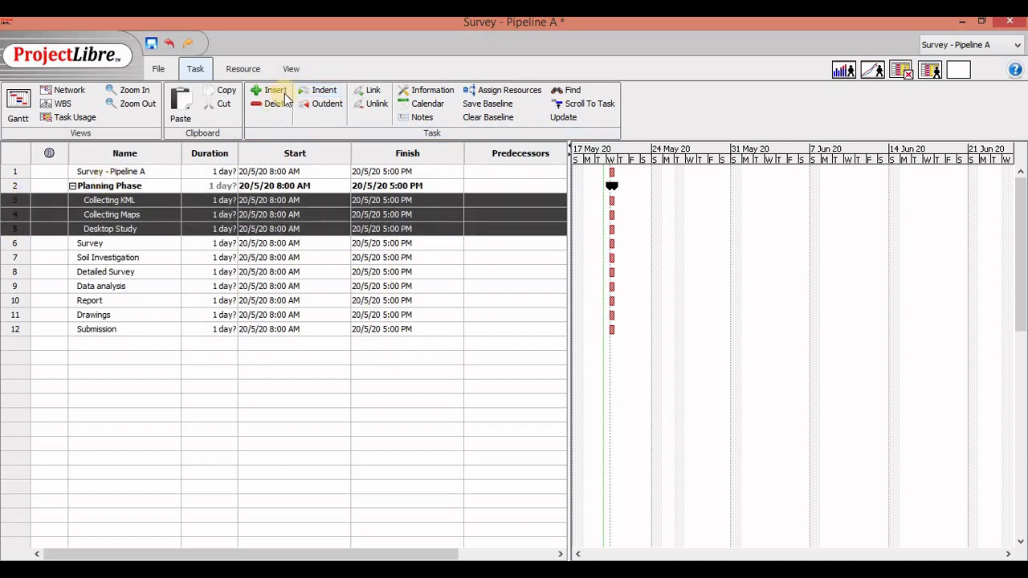
left_click(326, 110)
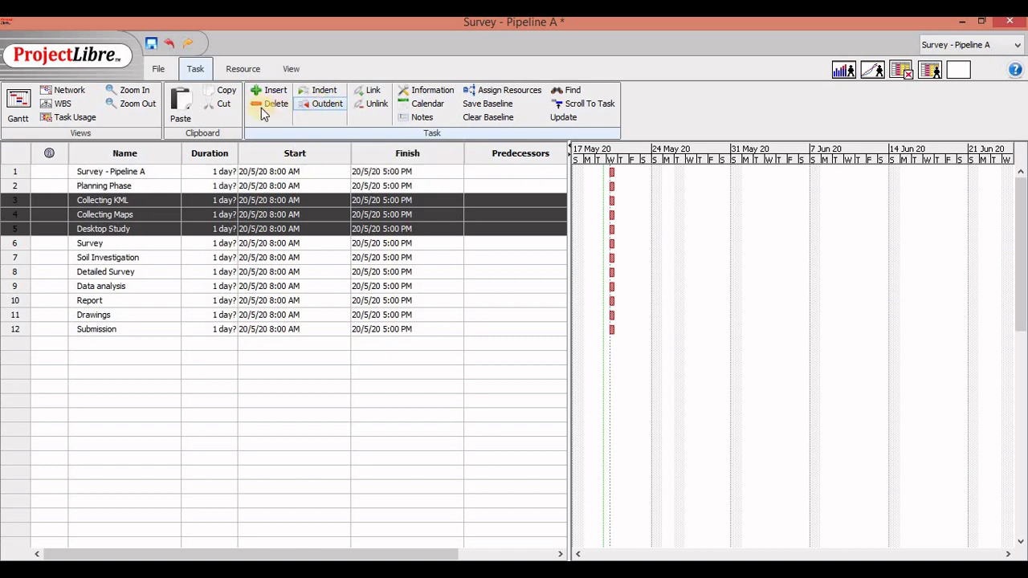
left_click(321, 94)
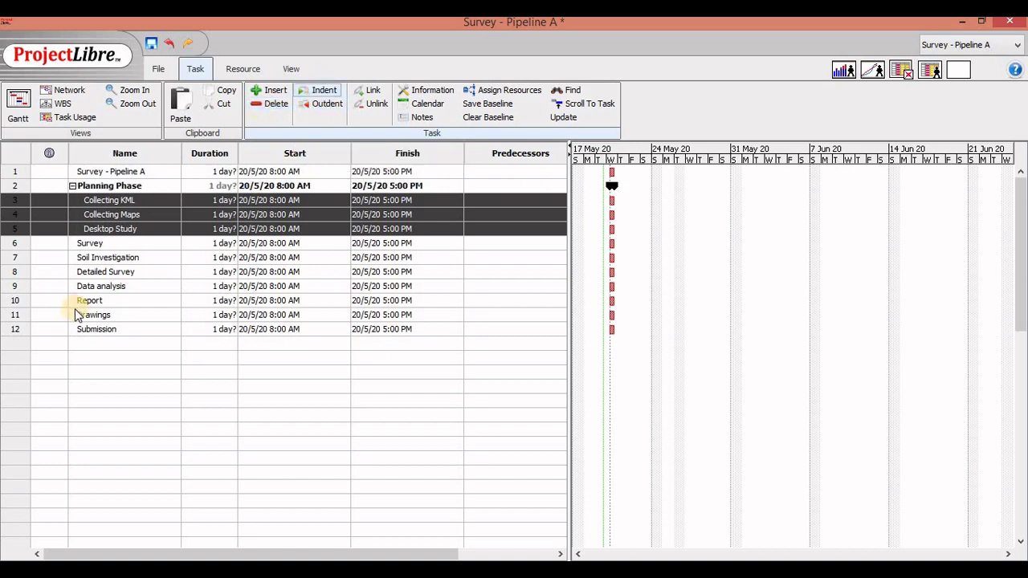
Insert a new task named "Field Work" directly above Survey.
left_click(111, 244)
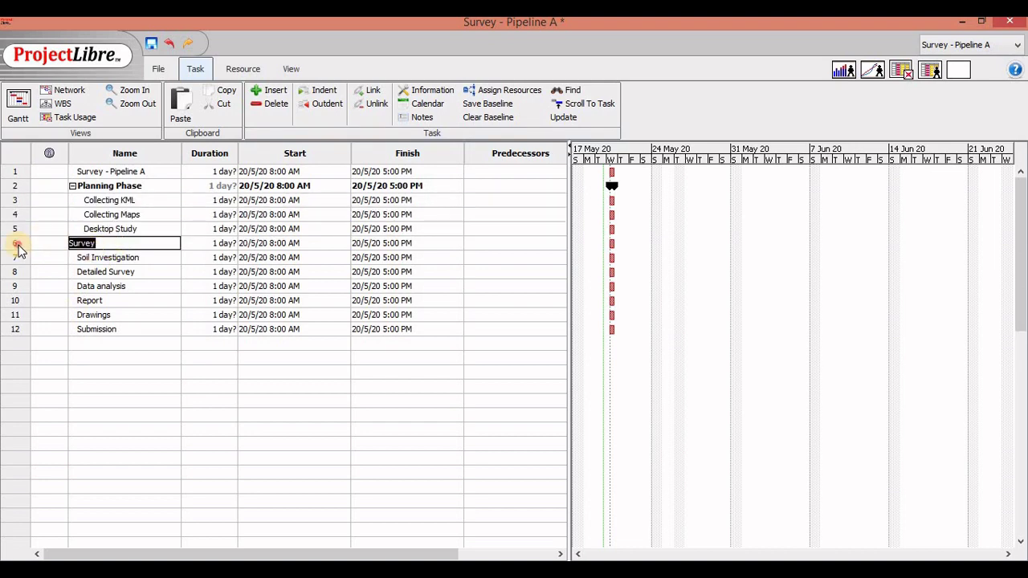
left_click(18, 246)
right_click(19, 249)
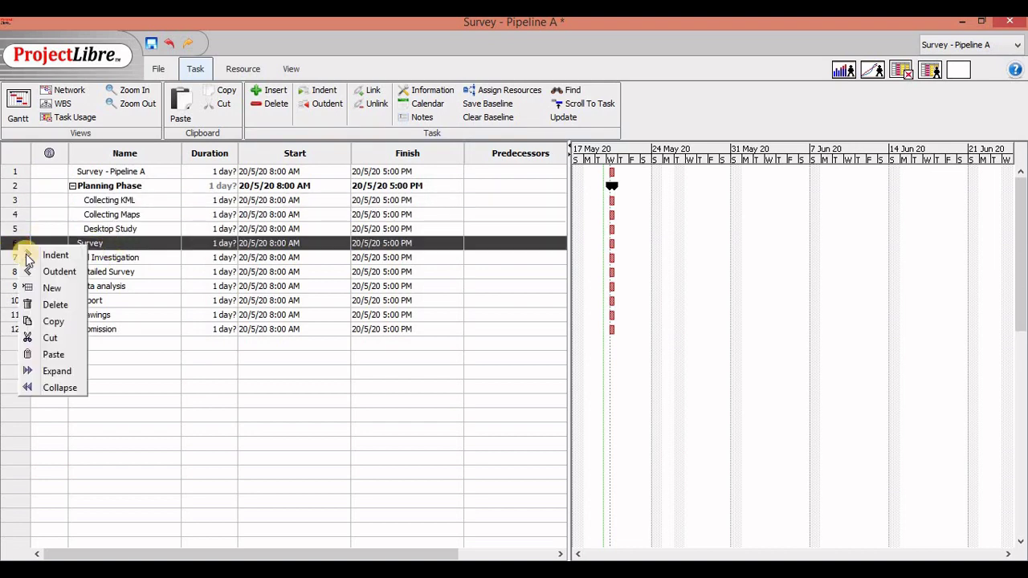
left_click(53, 290)
left_click(105, 244)
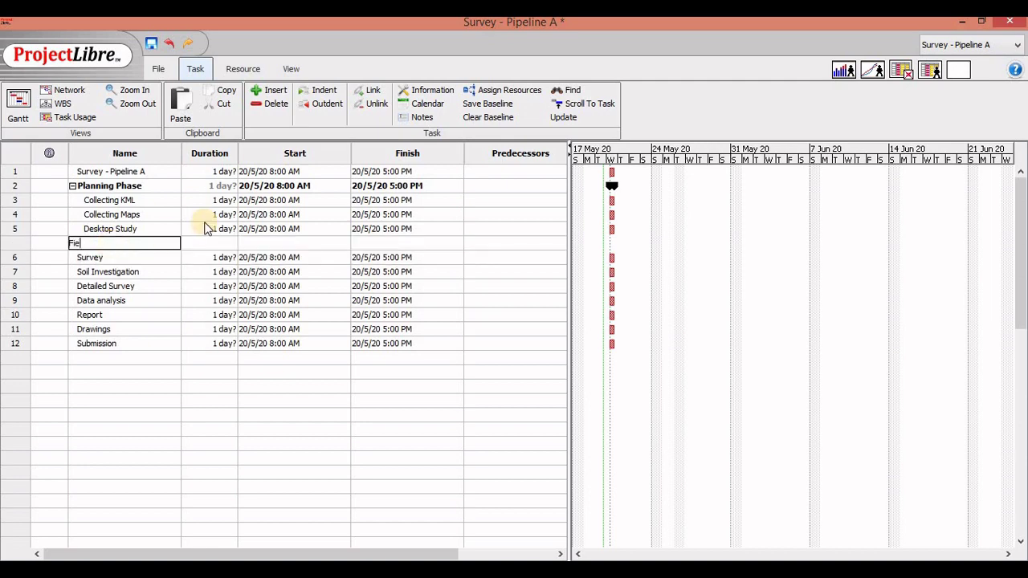
type("Field Work")
key("Return")
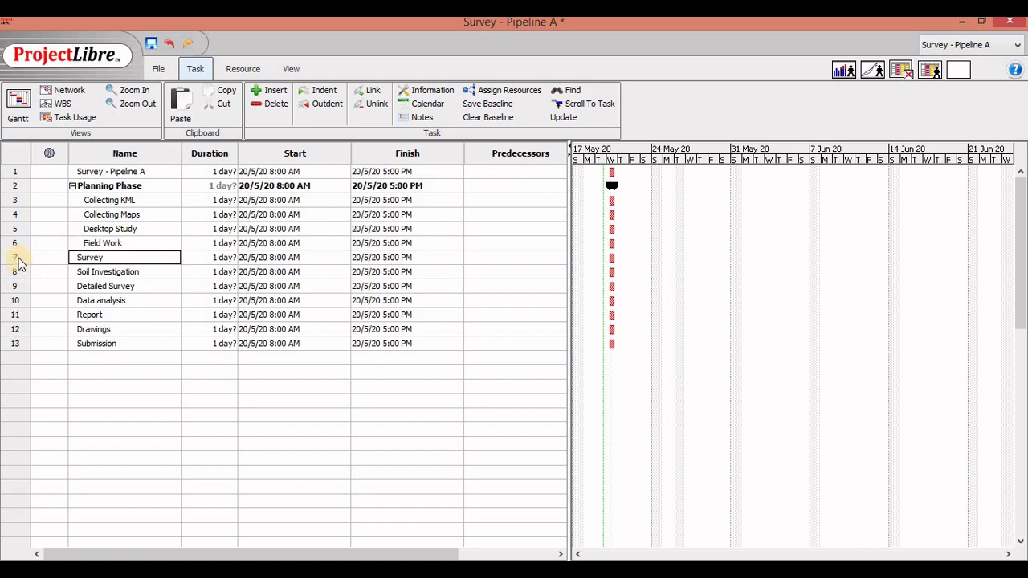
Indent Survey, Soil Investigation and Detailed Survey, and outdent Field Work out of Planning Phase.
left_click_drag(17, 264, 18, 287)
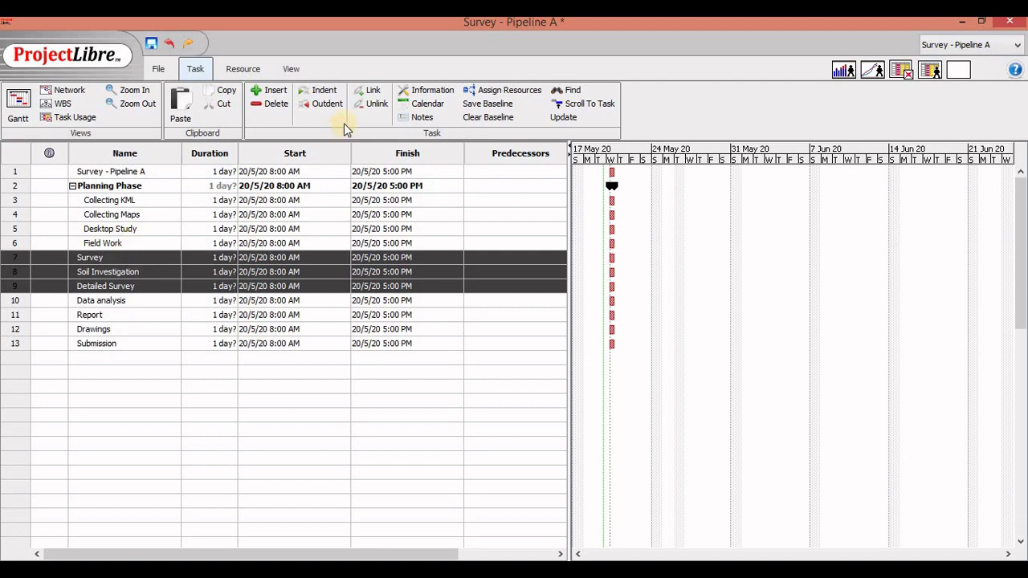
left_click(324, 92)
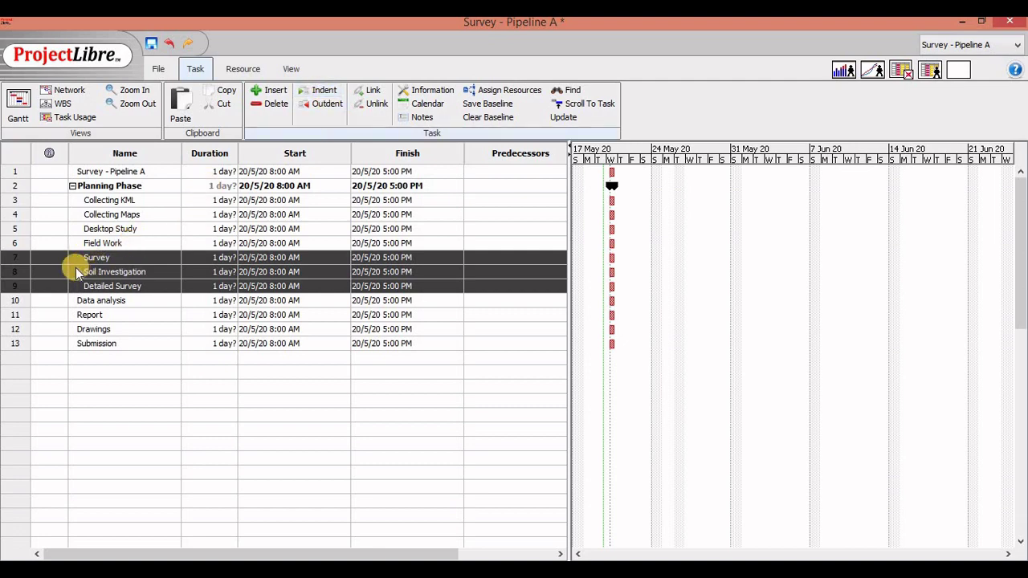
left_click(56, 244)
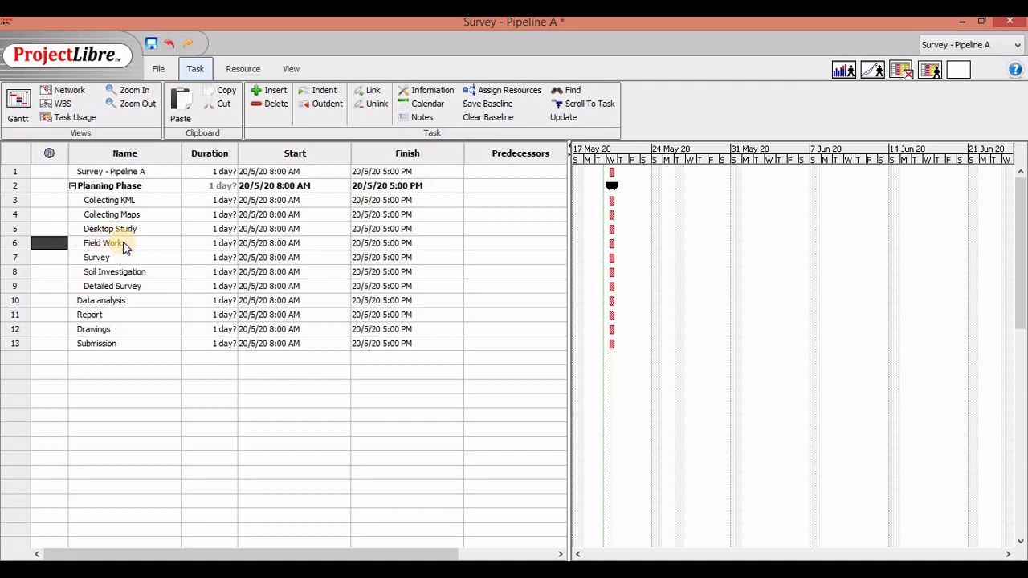
double_click(105, 244)
left_click(56, 251)
left_click(13, 245)
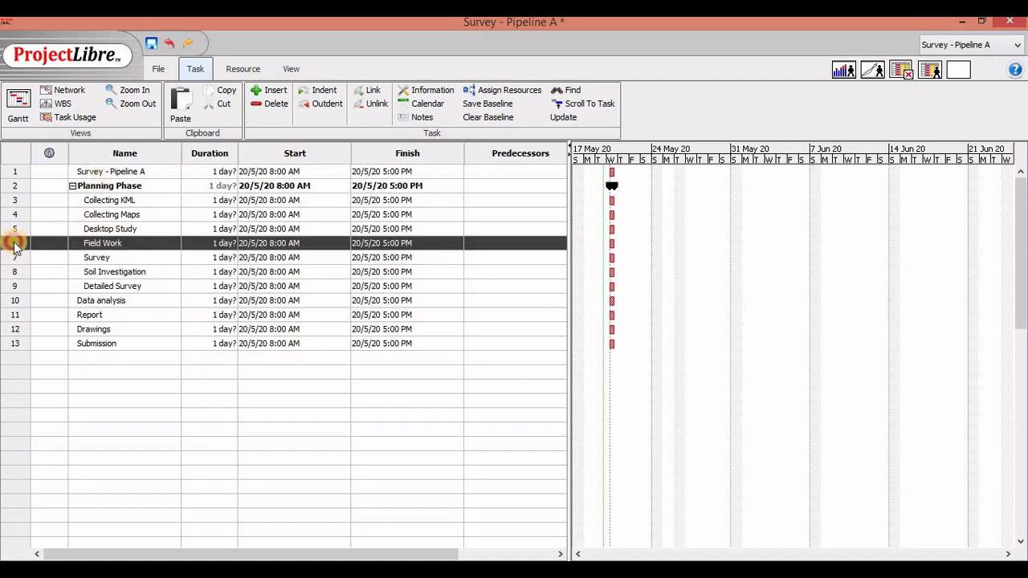
left_click(318, 102)
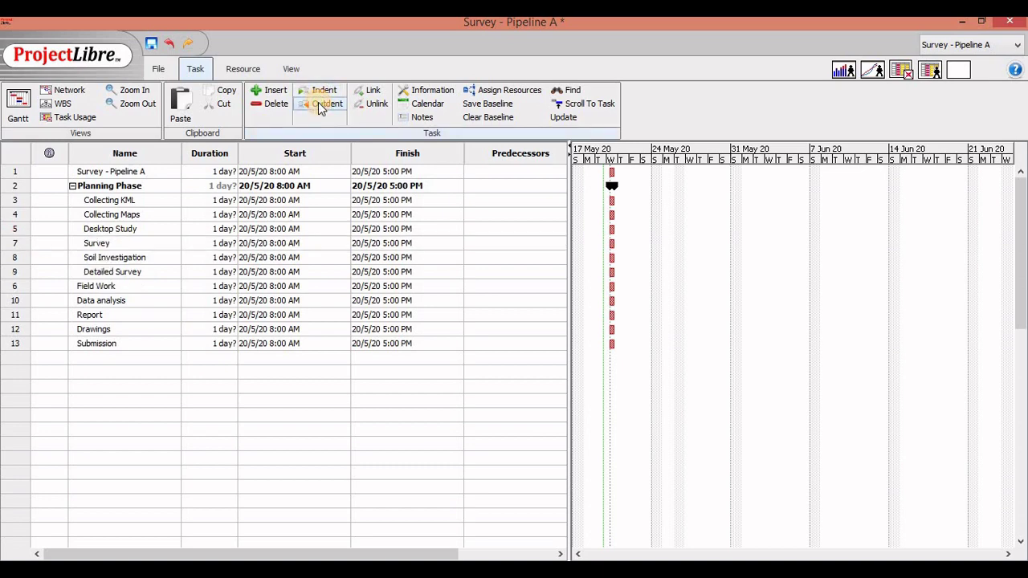
Outdent Survey, Soil Investigation and Detailed Survey out of Planning Phase.
left_click(12, 287)
right_click(13, 287)
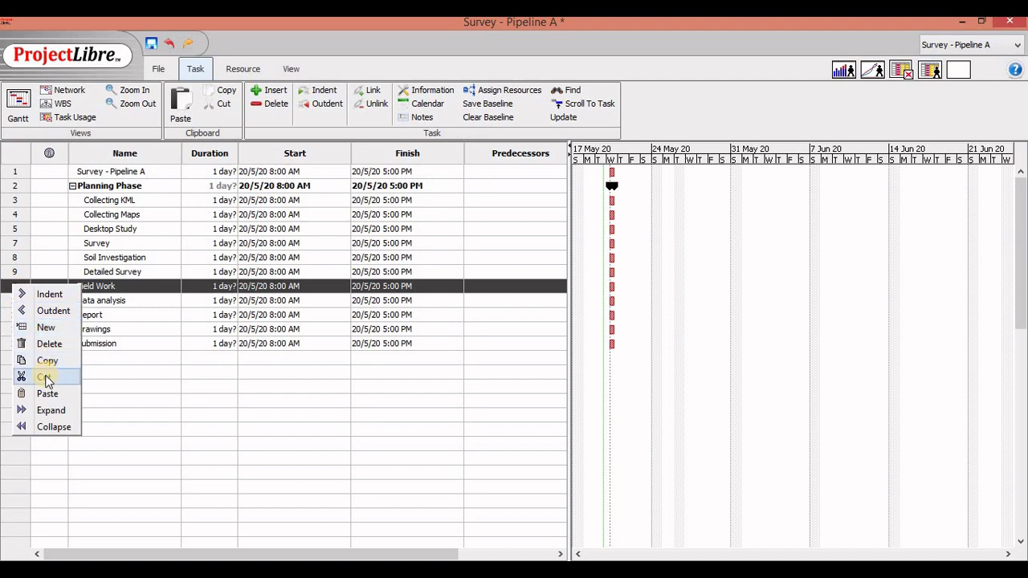
left_click(11, 260, "shift")
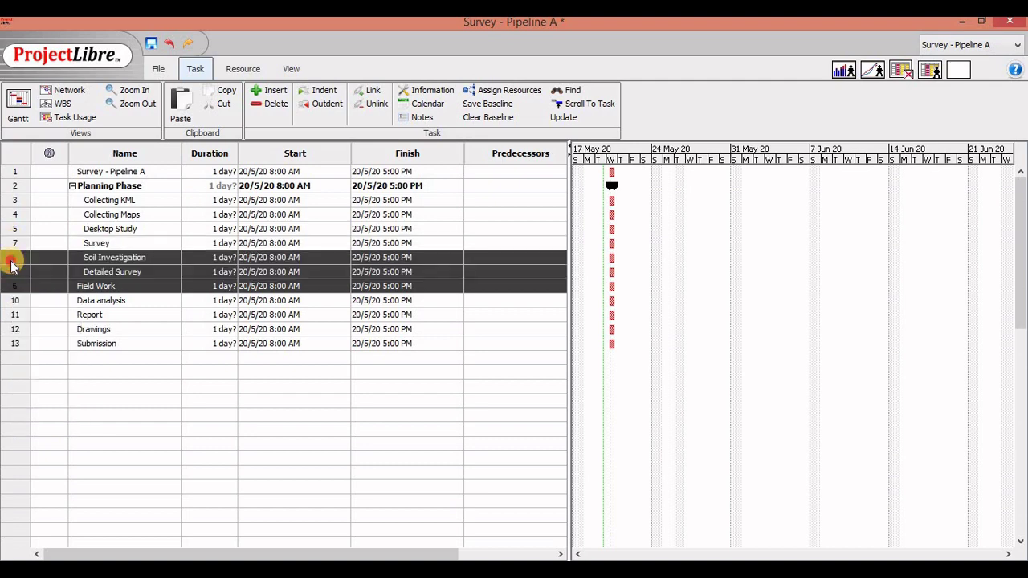
left_click(11, 258)
left_click_drag(12, 245, 15, 273)
left_click(330, 105)
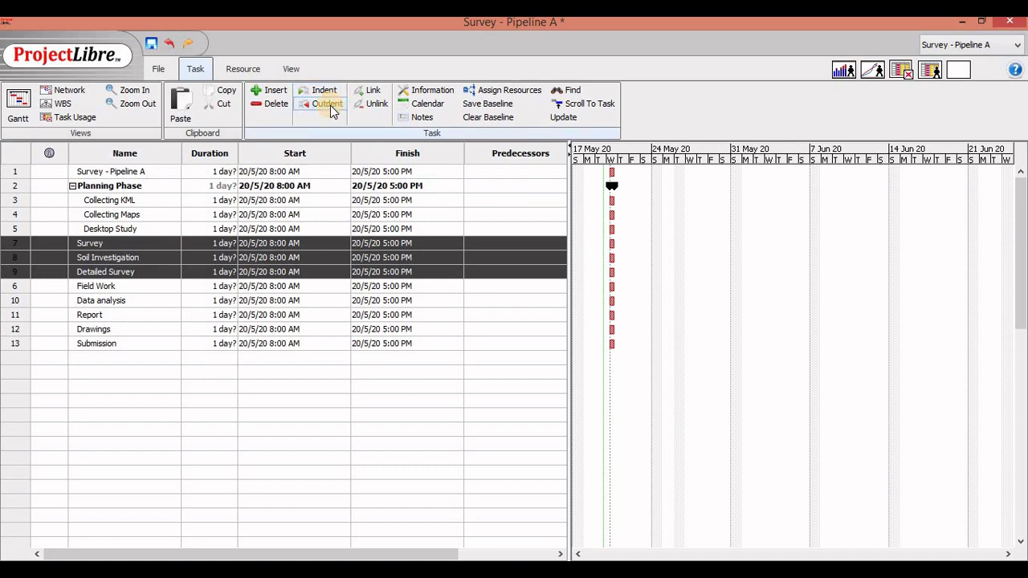
Cut Field Work and paste it above Survey, and indent Survey, Soil Investigation and Detailed Survey beneath it.
left_click(14, 288)
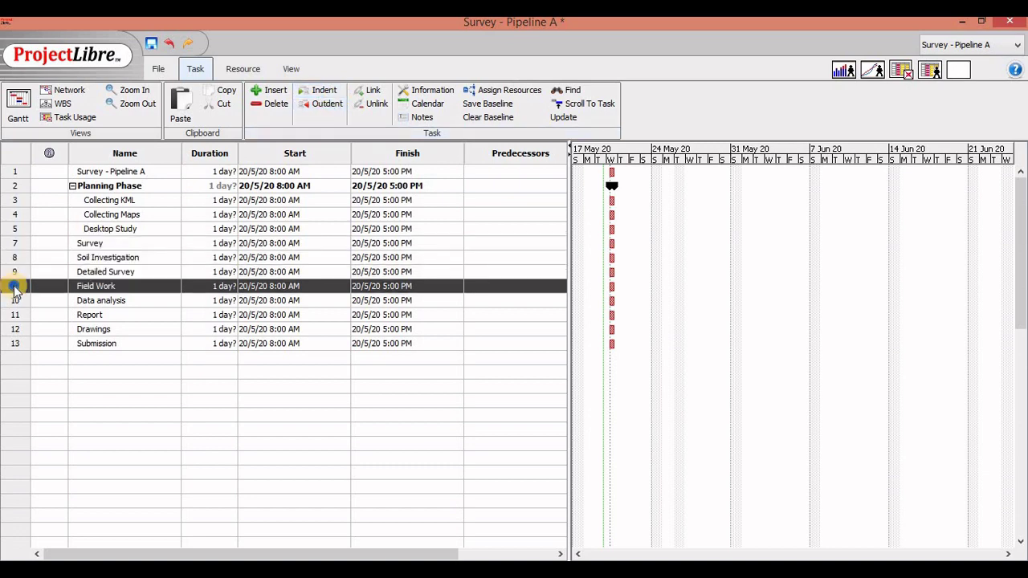
right_click(14, 288)
left_click(50, 378)
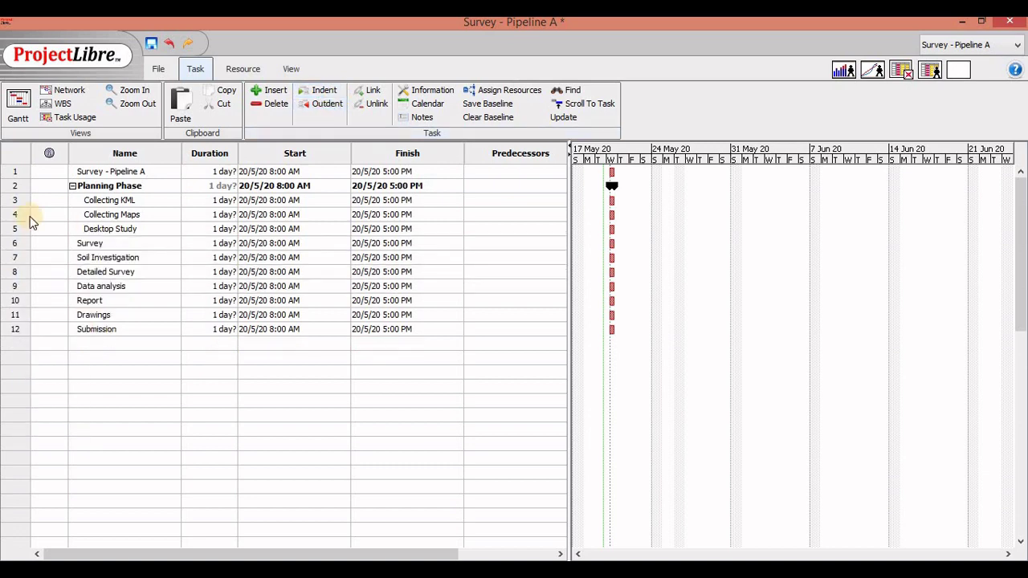
left_click(14, 243)
right_click(15, 243)
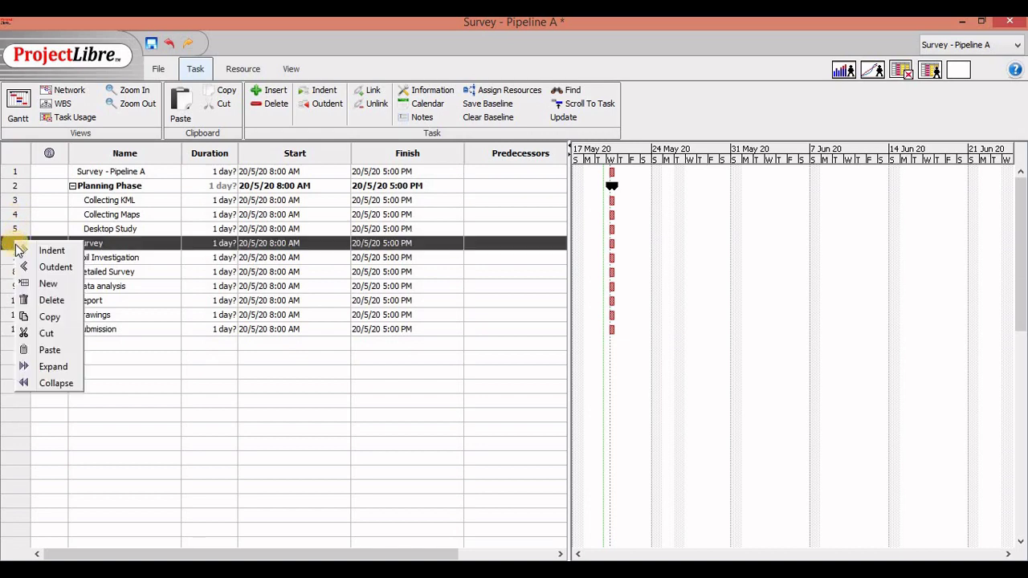
left_click(50, 350)
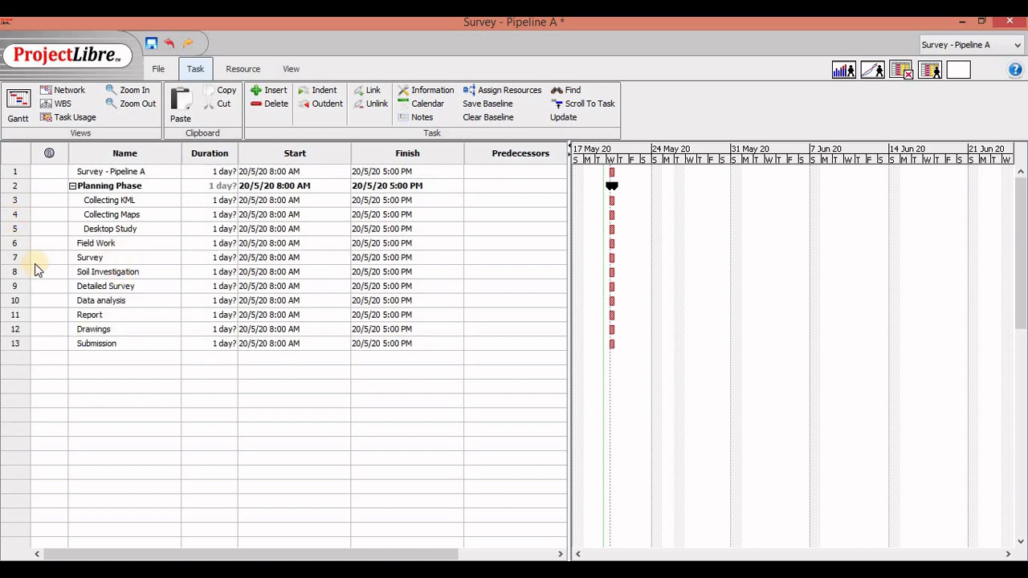
left_click_drag(16, 258, 17, 287)
left_click(324, 90)
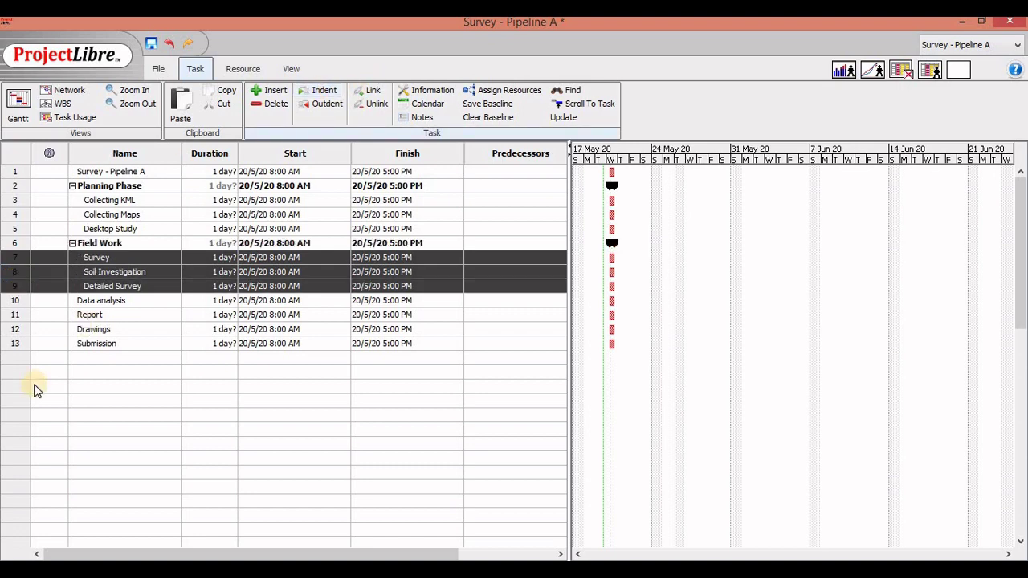
Insert a new task named "Reporting Phase" directly above Data analysis.
left_click(10, 300)
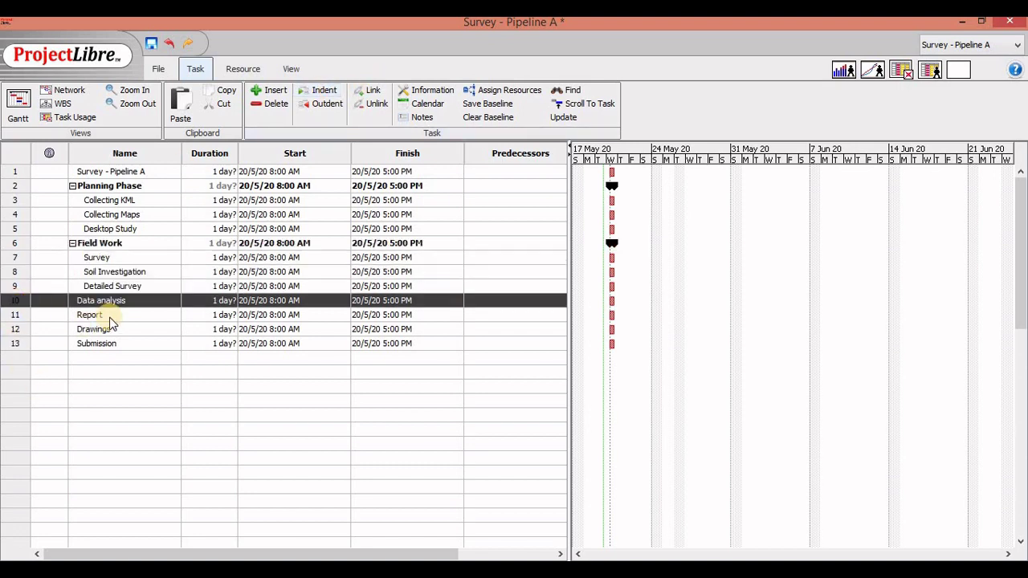
right_click(18, 302)
left_click(51, 342)
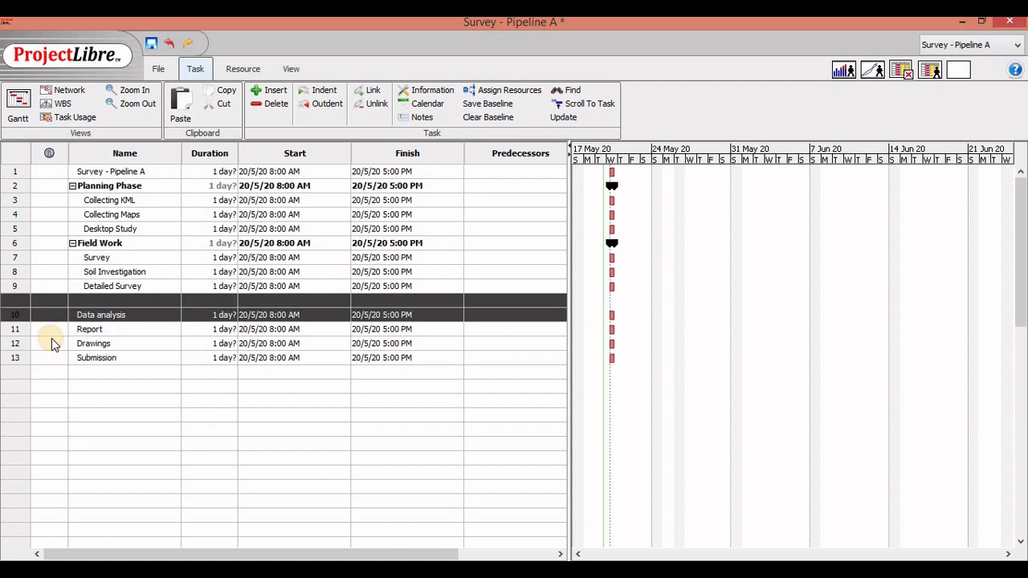
left_click(103, 299)
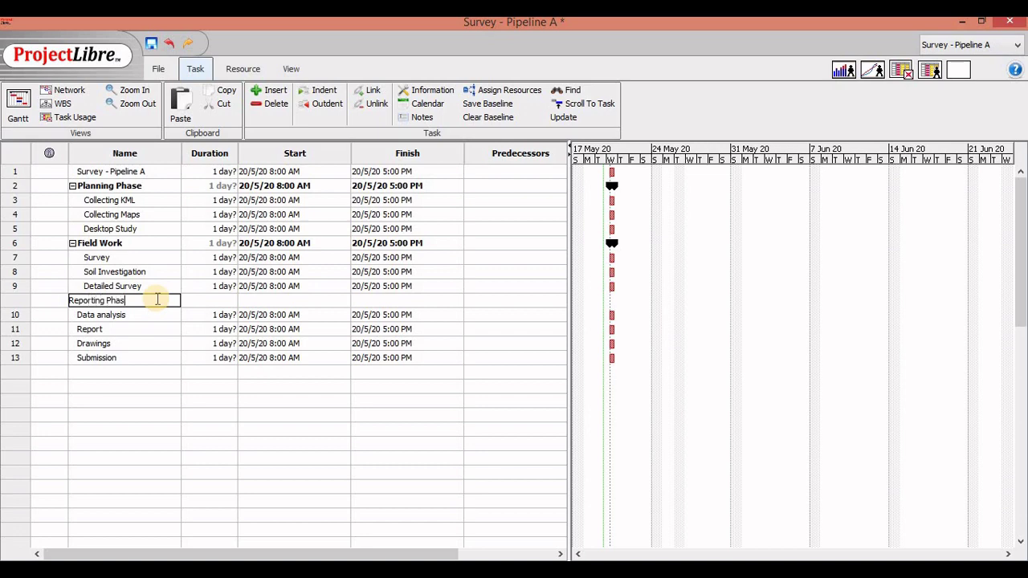
key("Return")
left_click(158, 300)
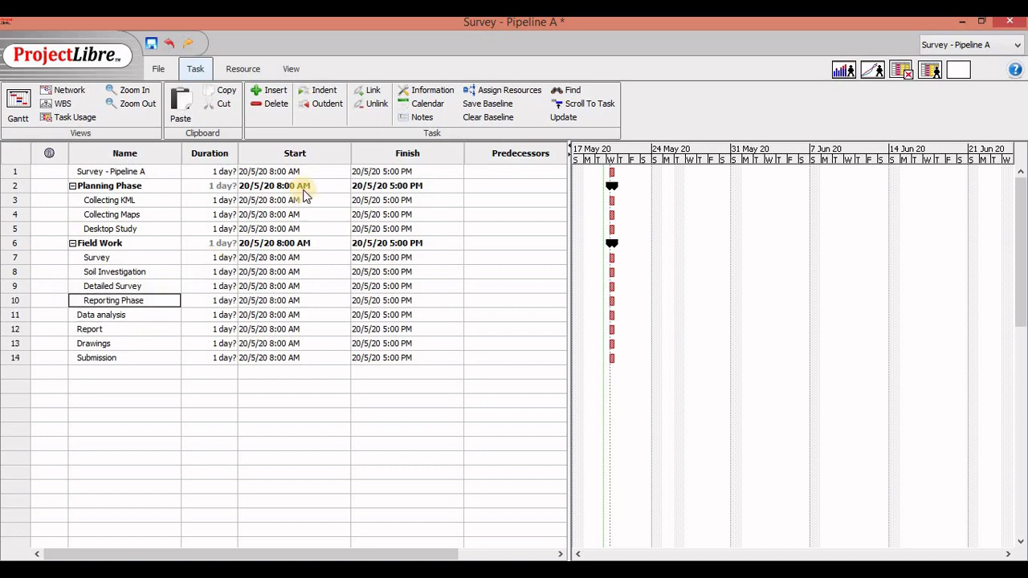
Outdent Reporting Phase from Field Work and indent Data analysis, Report and Drawings as its subtasks.
left_click(14, 301)
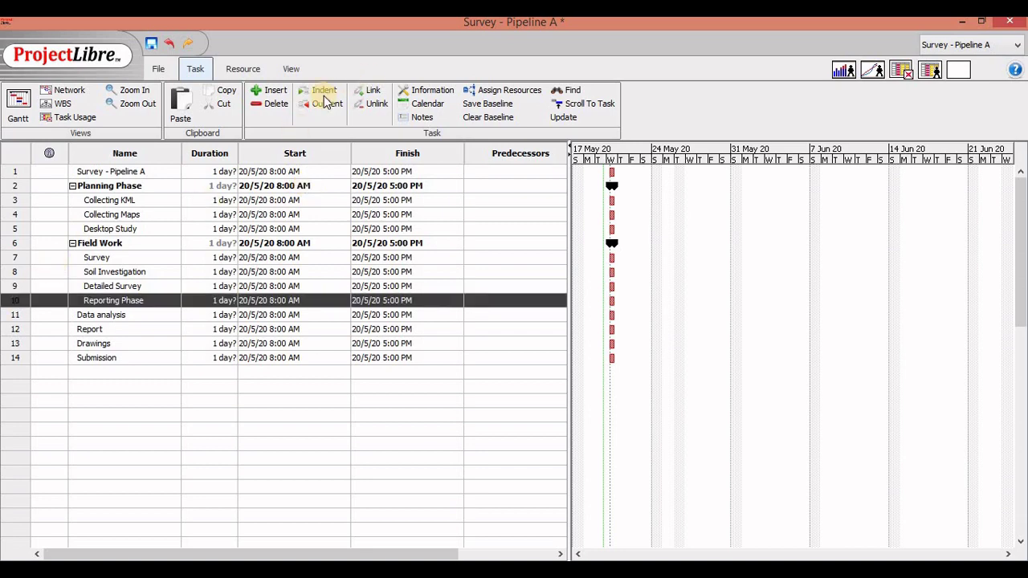
left_click(319, 104)
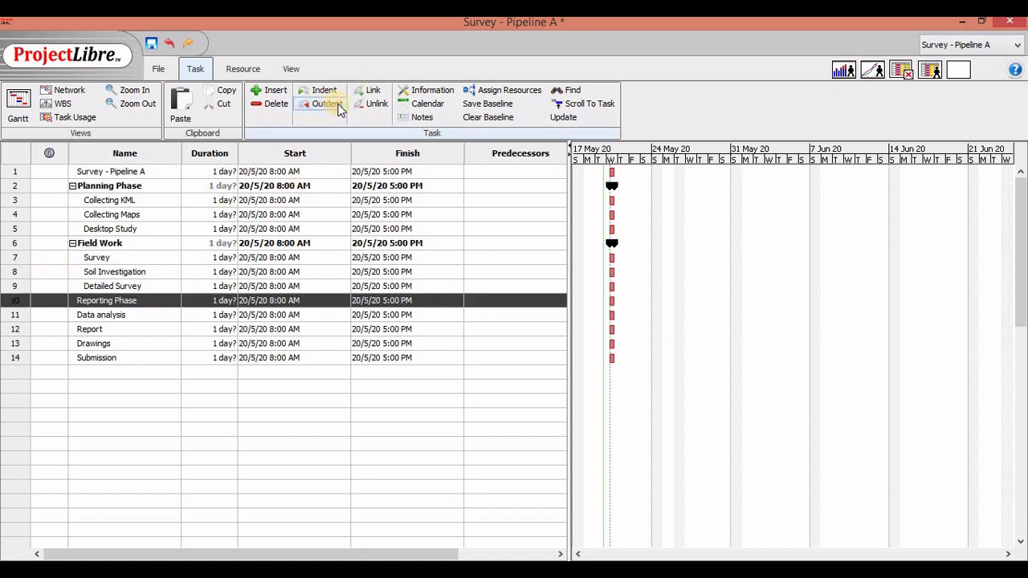
left_click_drag(15, 319, 14, 343)
left_click(316, 94)
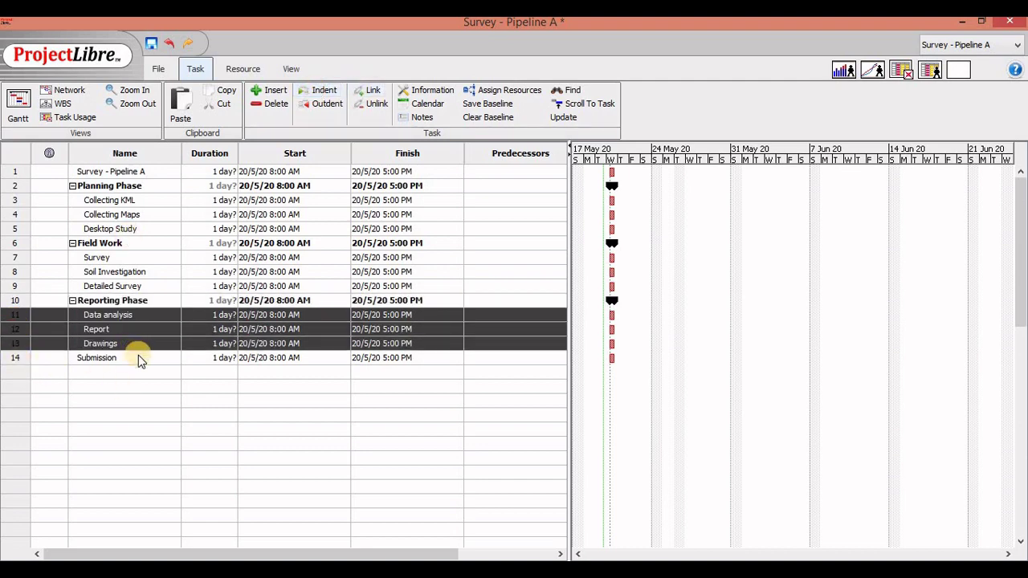
Examine the task hierarchy across the full WBS chart and return to the Gantt view.
left_click(138, 361)
left_click(142, 387)
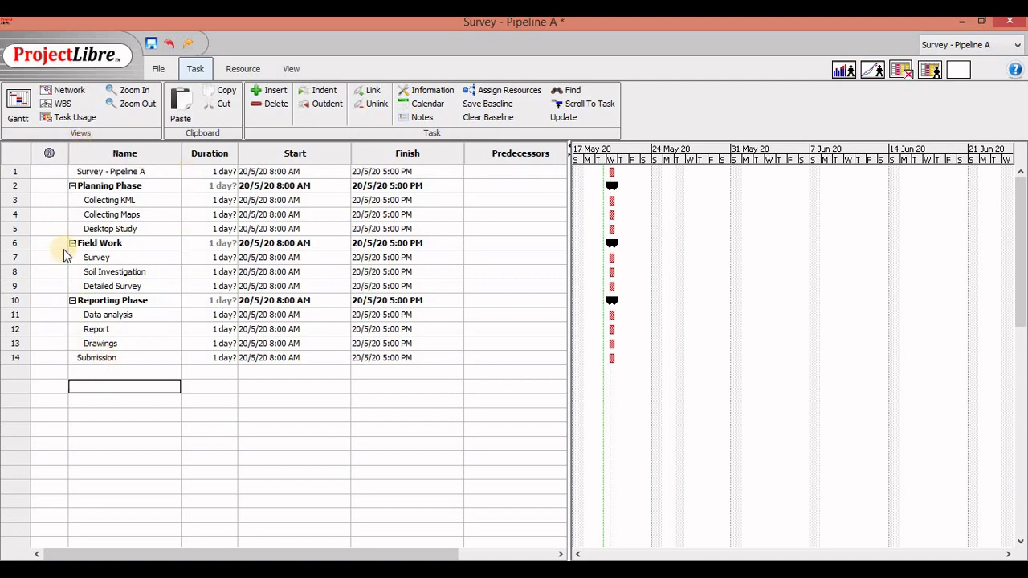
left_click(62, 104)
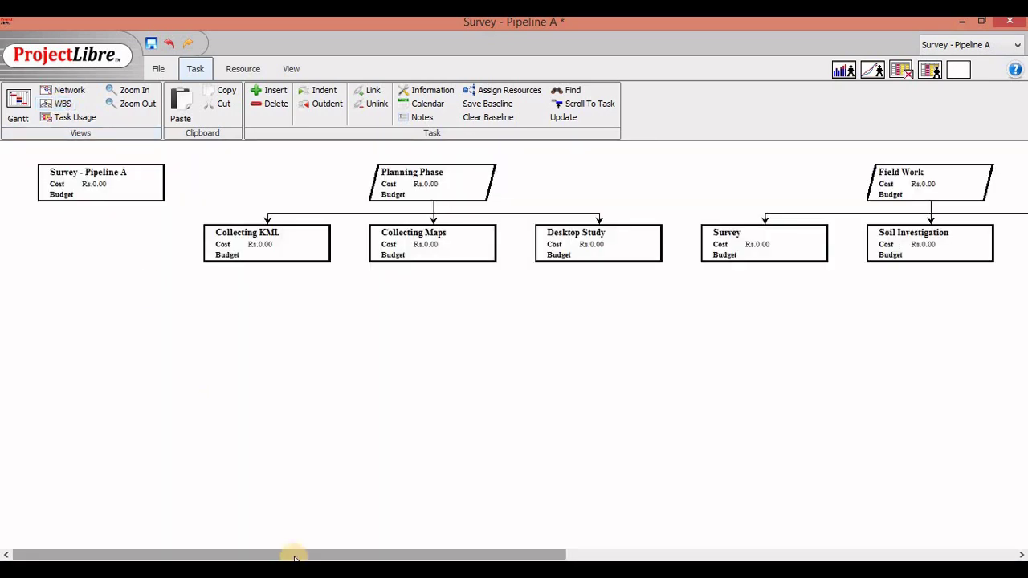
left_click_drag(294, 555, 533, 543)
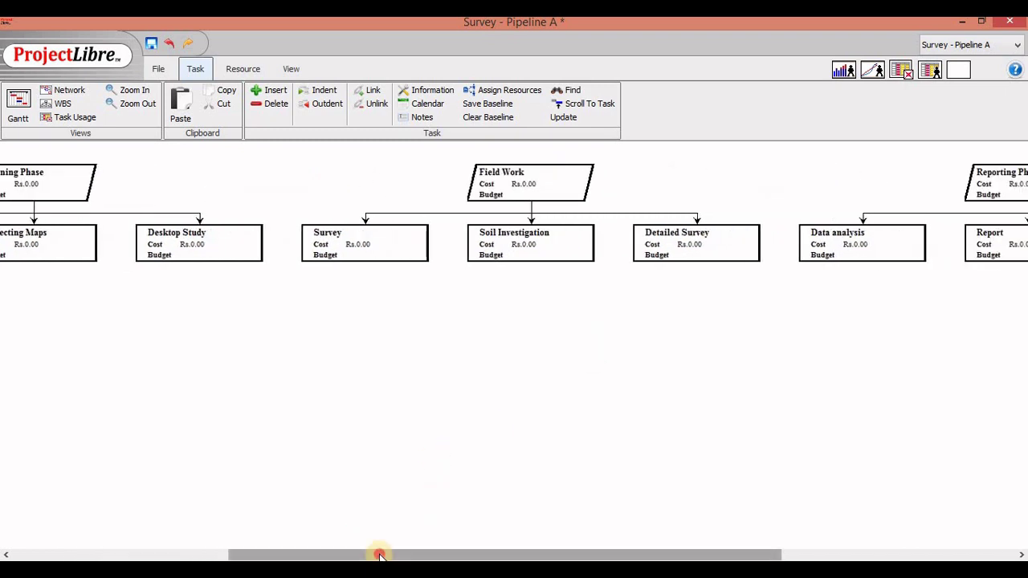
left_click_drag(378, 553, 161, 541)
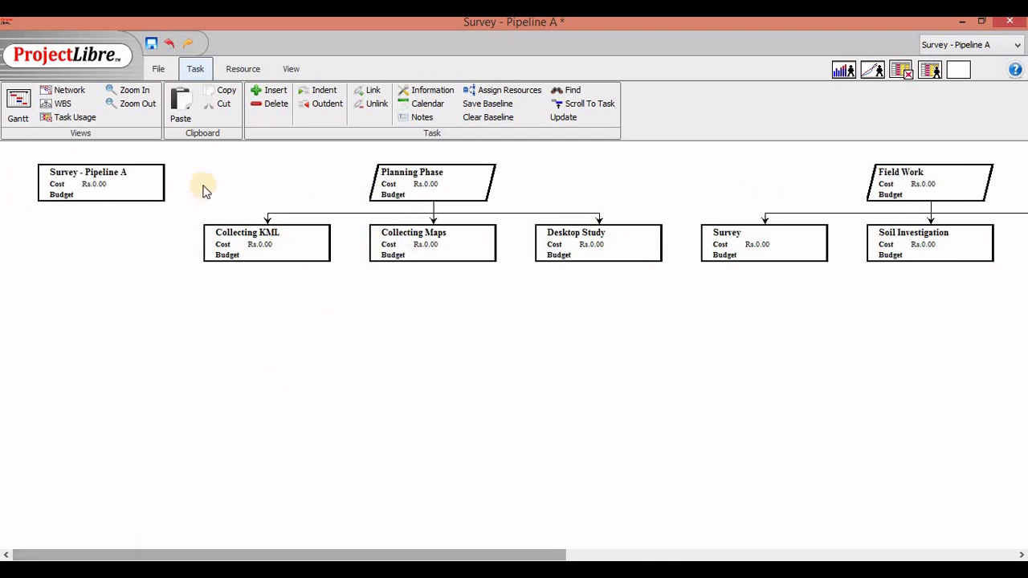
left_click(18, 103)
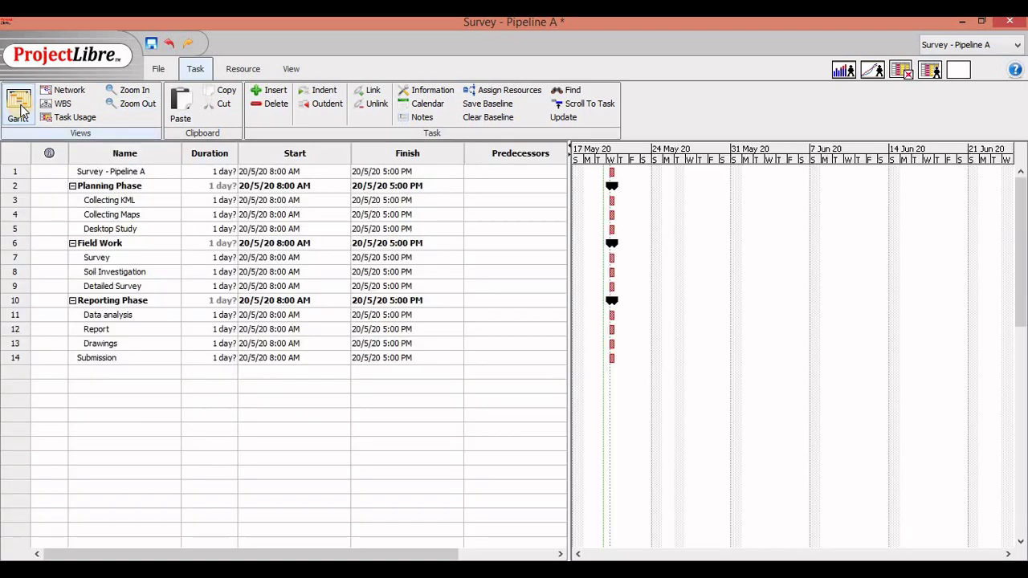
Collapse Planning Phase, Field Work and Reporting Phase, and indent all three together with Submission beneath Survey - Pipeline A.
left_click(73, 186)
left_click(73, 200)
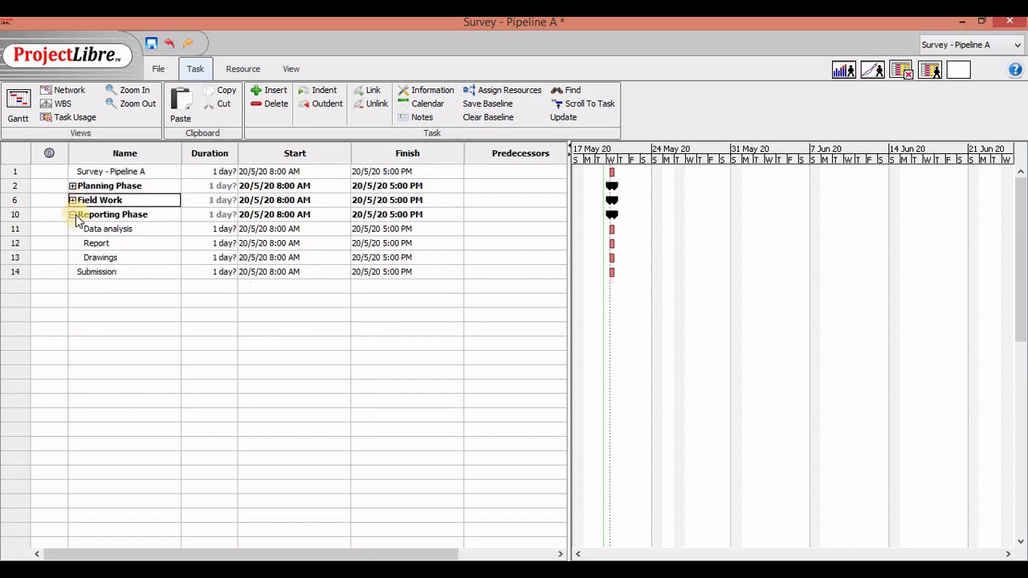
left_click(72, 214)
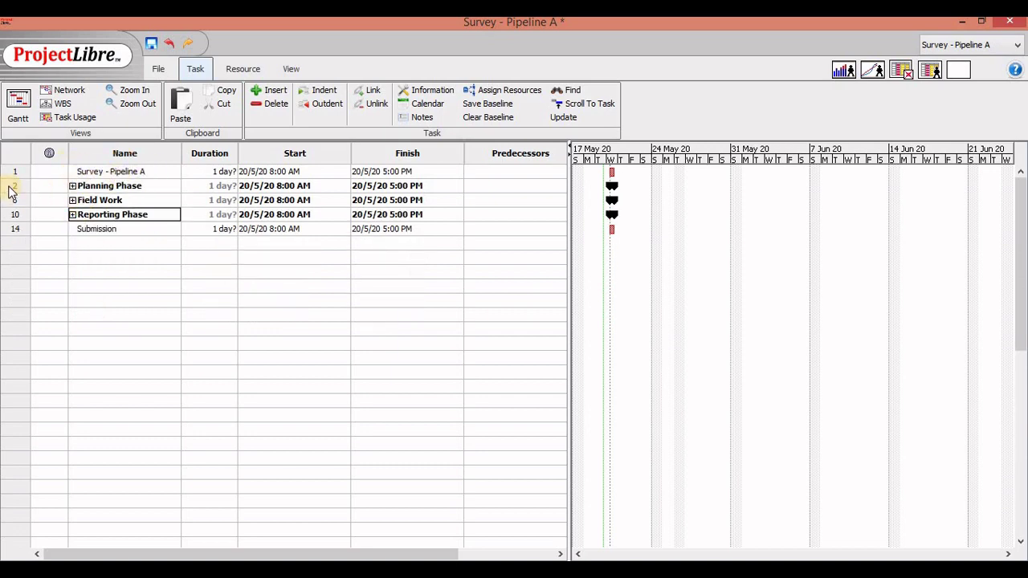
left_click_drag(14, 189, 14, 228)
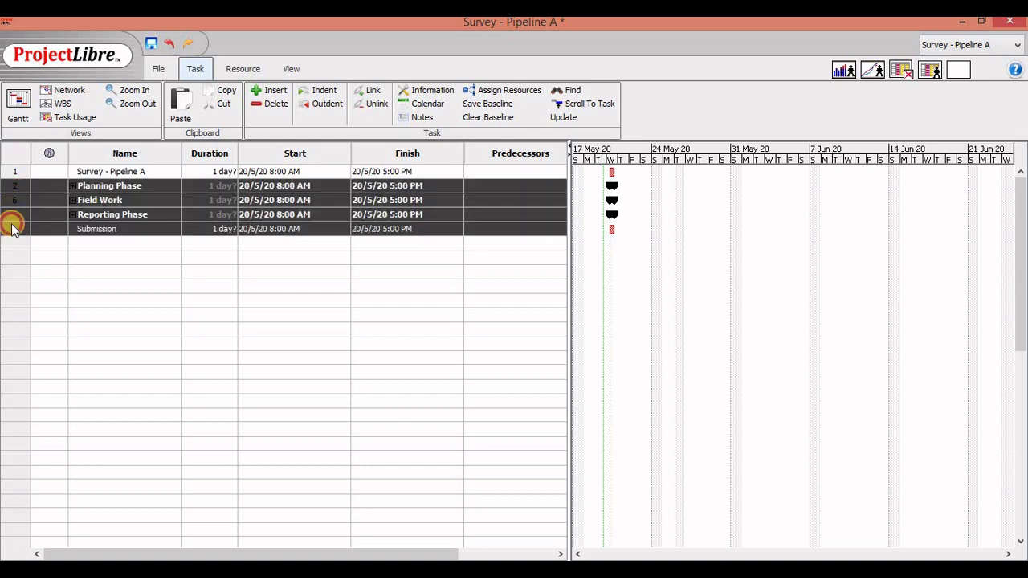
left_click(324, 92)
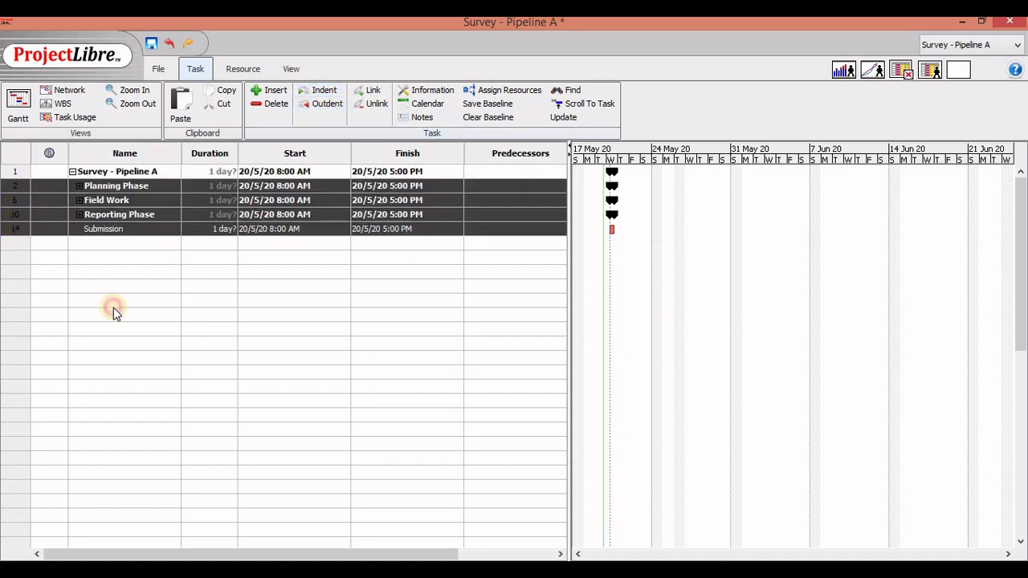
left_click(114, 305)
Collapse and re-expand Survey - Pipeline A, and expand Planning Phase, Field Work and Reporting Phase down to their subtasks.
left_click(73, 172)
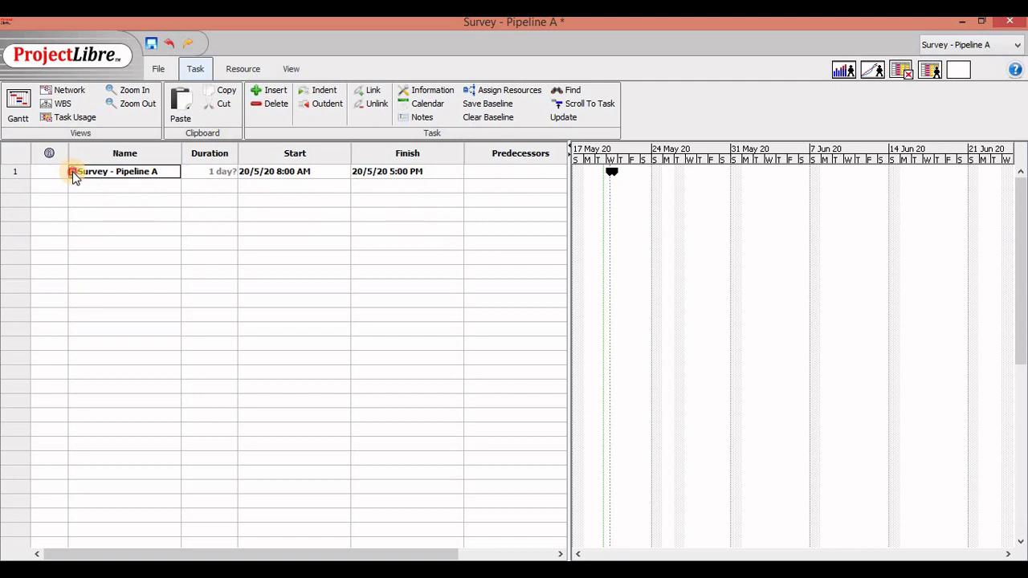
left_click(72, 171)
left_click(79, 187)
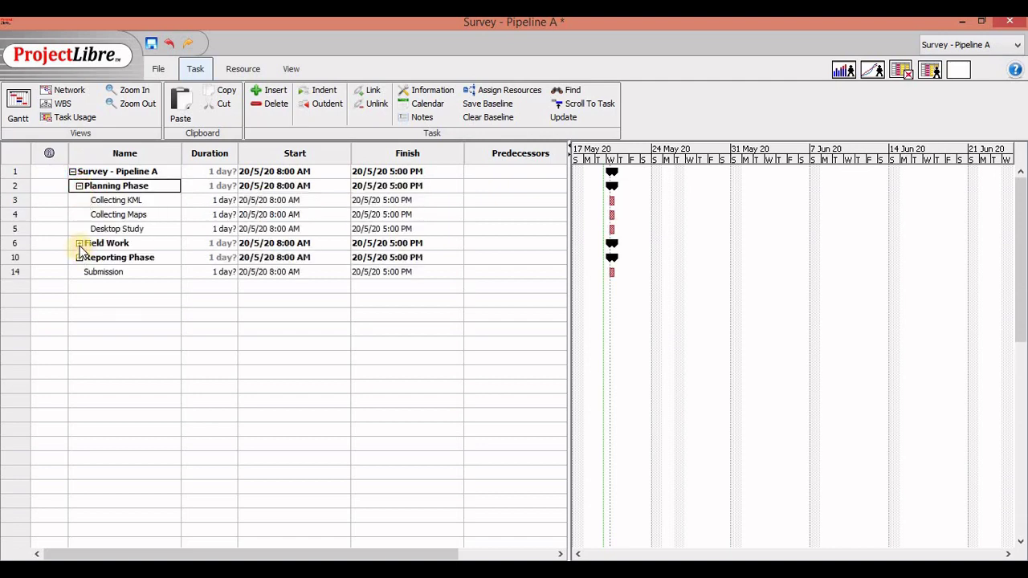
left_click(80, 245)
left_click(79, 301)
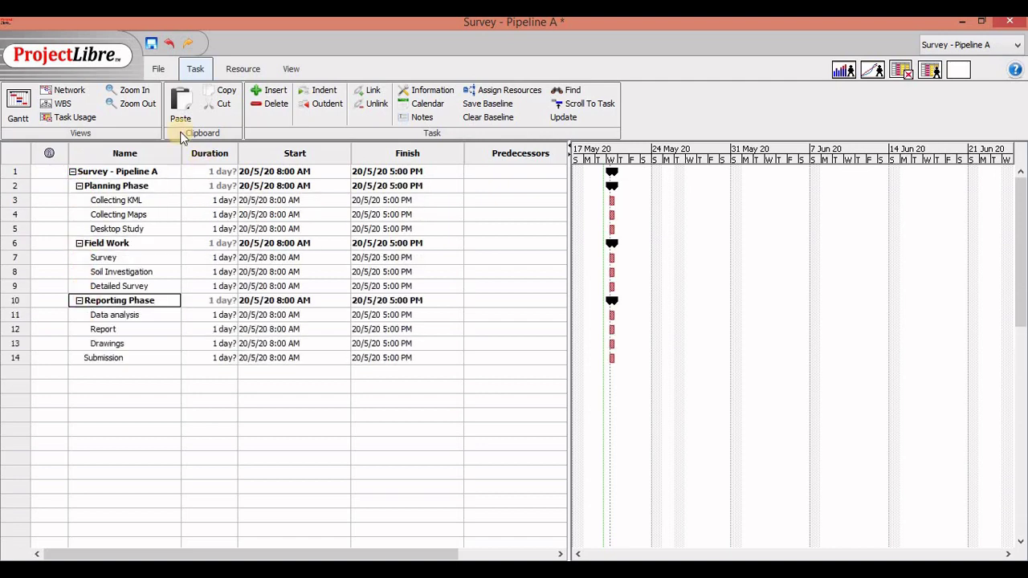
Check in the WBS chart how the phases branch from Survey - Pipeline A, and return to the Gantt view.
left_click(63, 105)
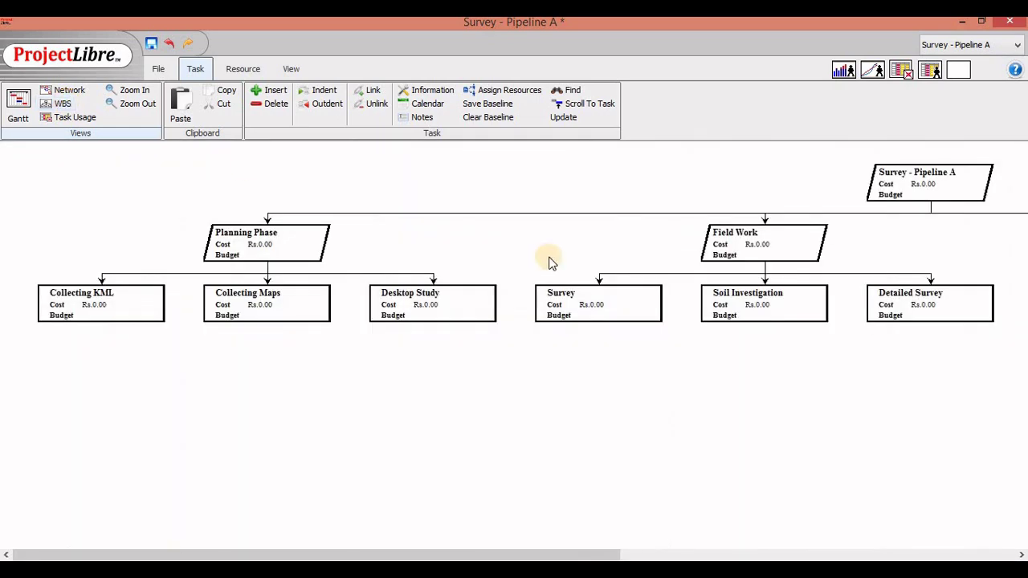
left_click_drag(429, 553, 689, 553)
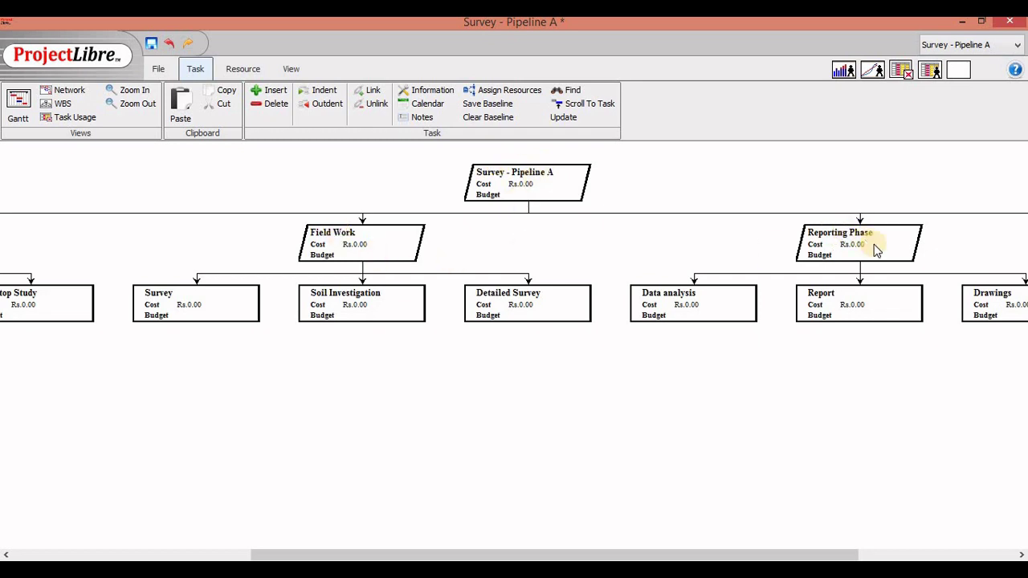
left_click_drag(597, 555, 291, 553)
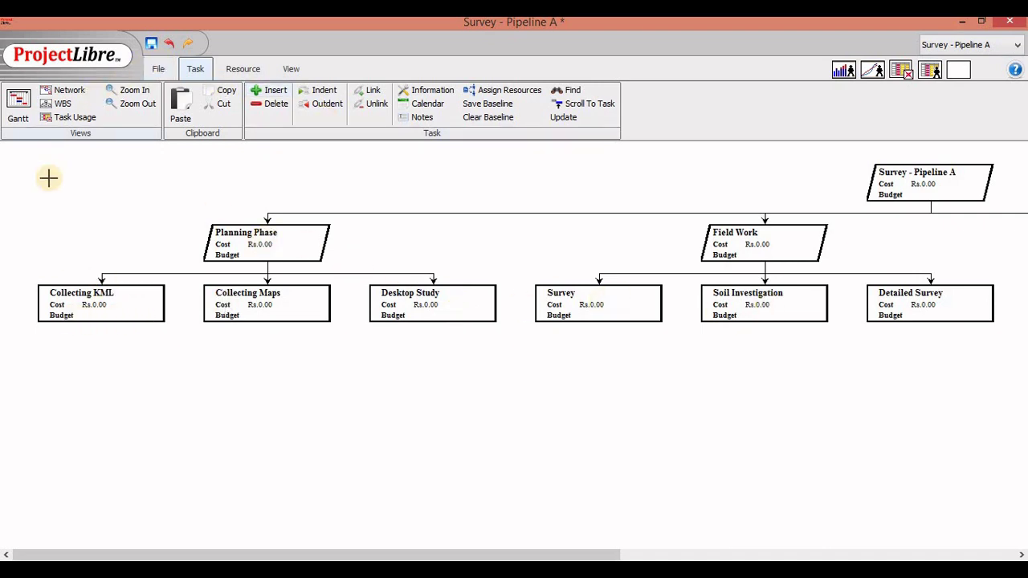
left_click(19, 105)
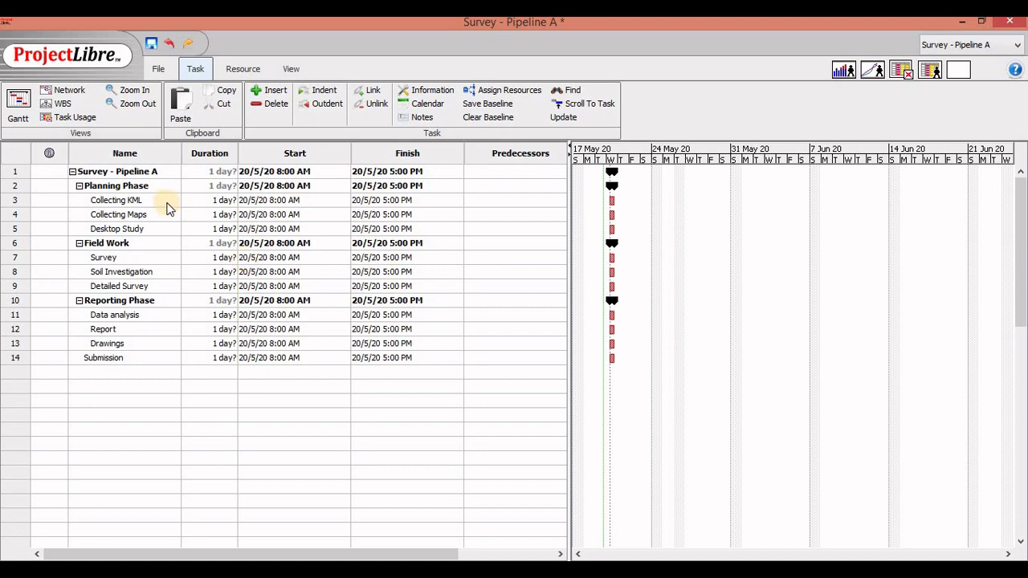
Set the planning durations to 1 day for Collecting KML, 2 days for Collecting Maps and 5 days for Desktop Study.
double_click(210, 201)
type("1")
key("Return")
type("2")
key("Return")
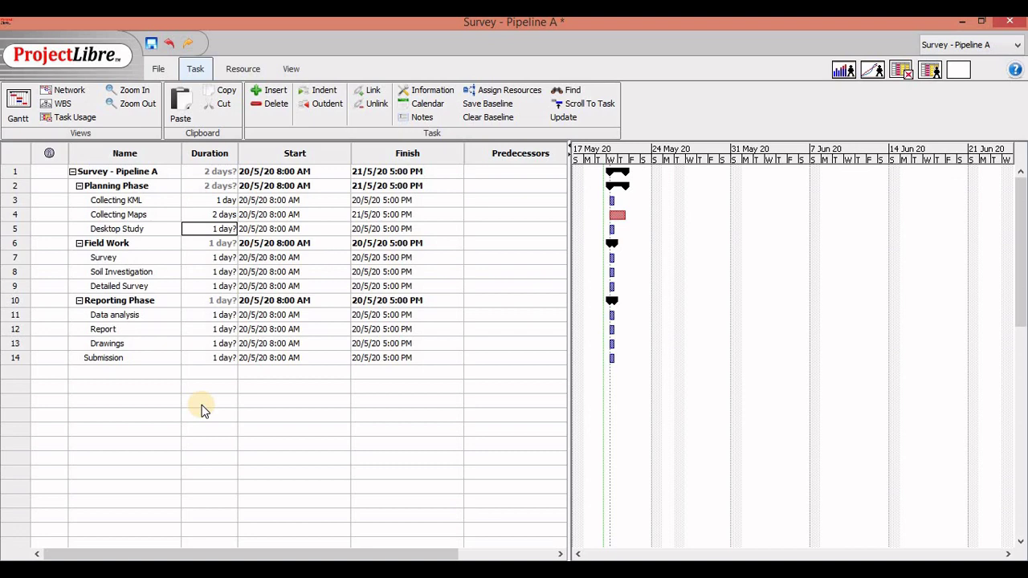
type("5")
key("Return")
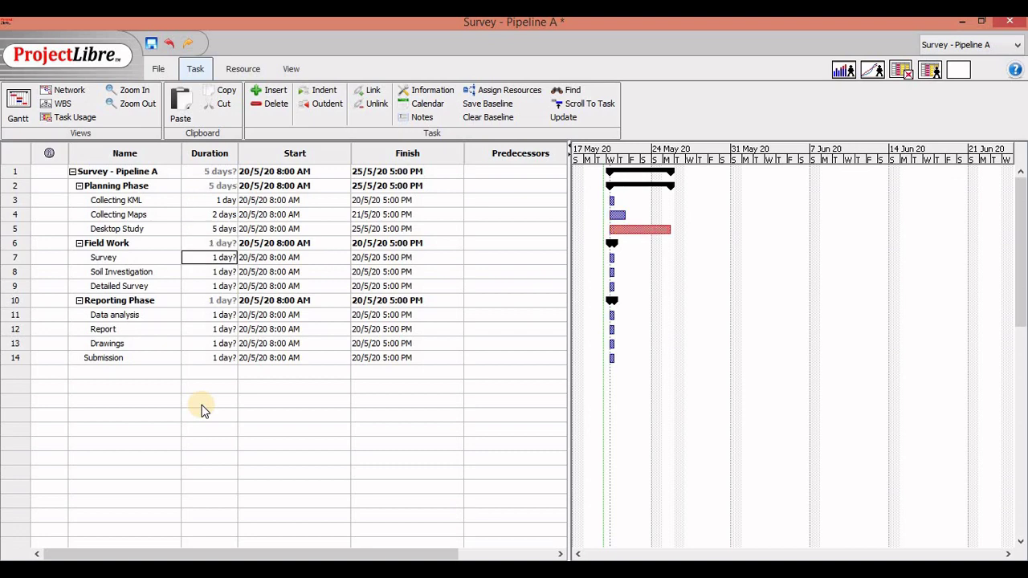
Set the field work durations to 10 days for Survey, 12 days for Soil Investigation and 30 days for Detailed Survey.
type("10")
key("Return")
type("12")
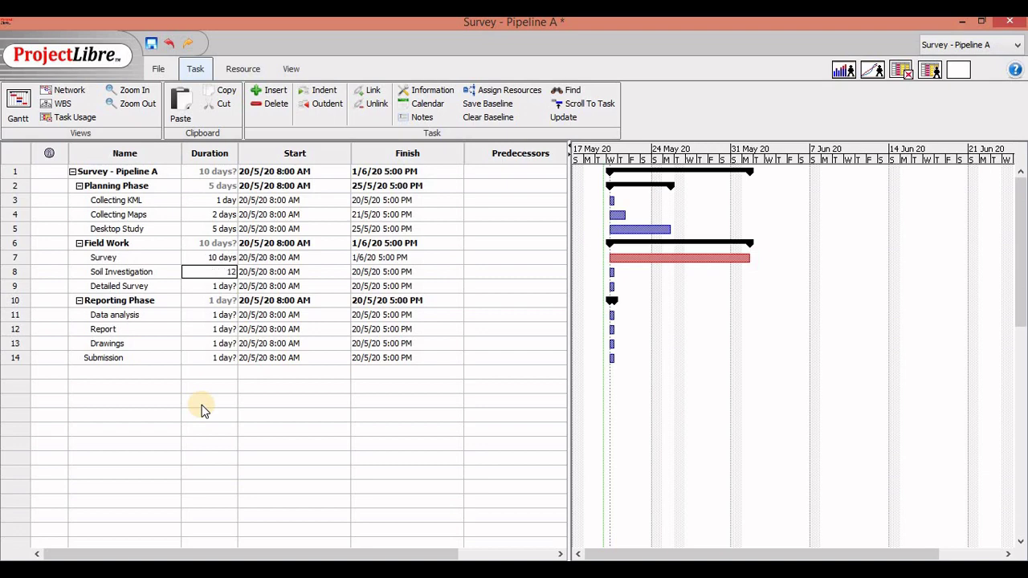
key("Return")
type("30")
key("Return")
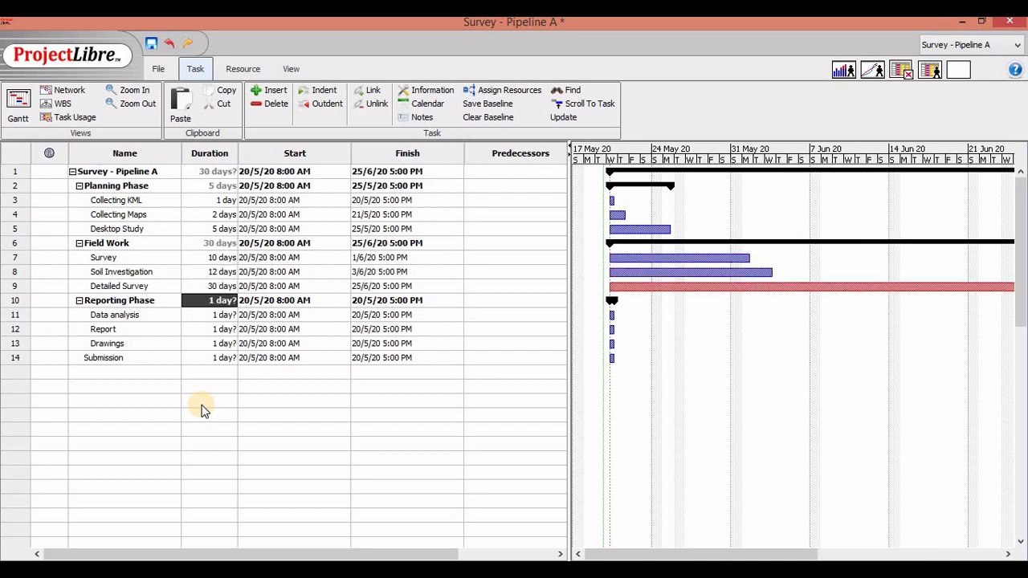
Set the durations to 7 days for Data analysis, 10 days each for Report and Drawings, and 0 days for Submission.
type("7")
key("Return")
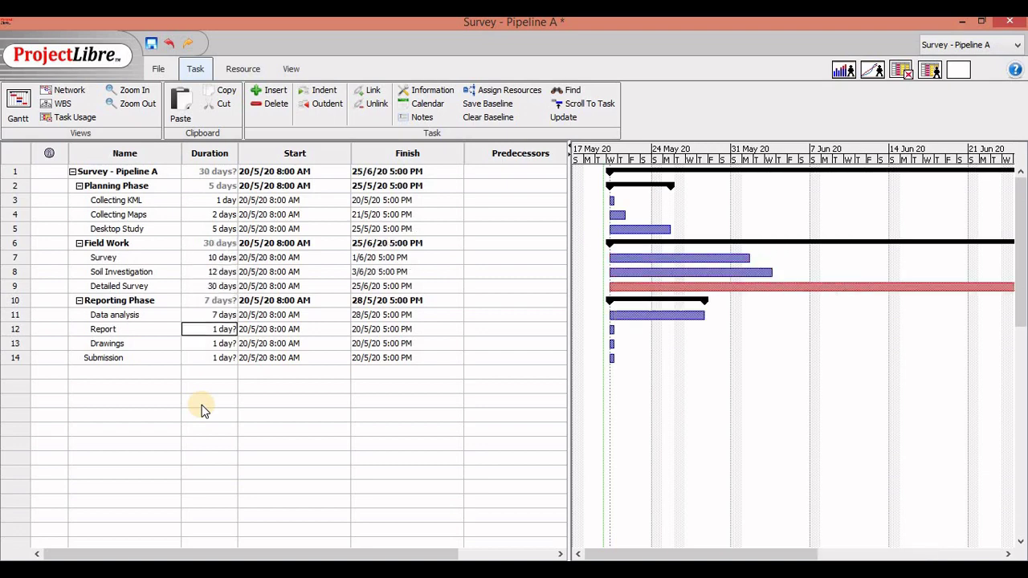
type("10")
key("Return")
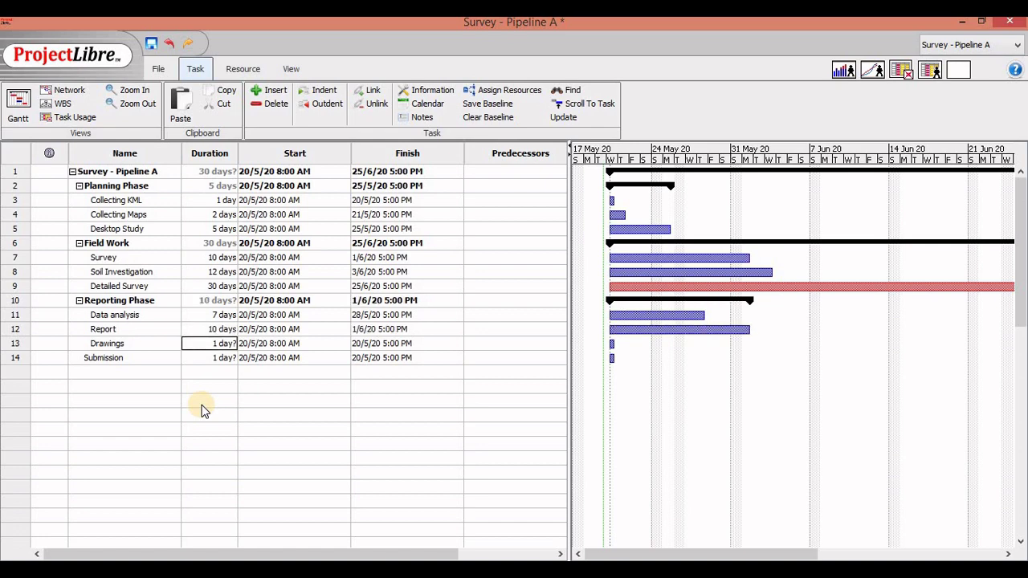
type("10")
key("Return")
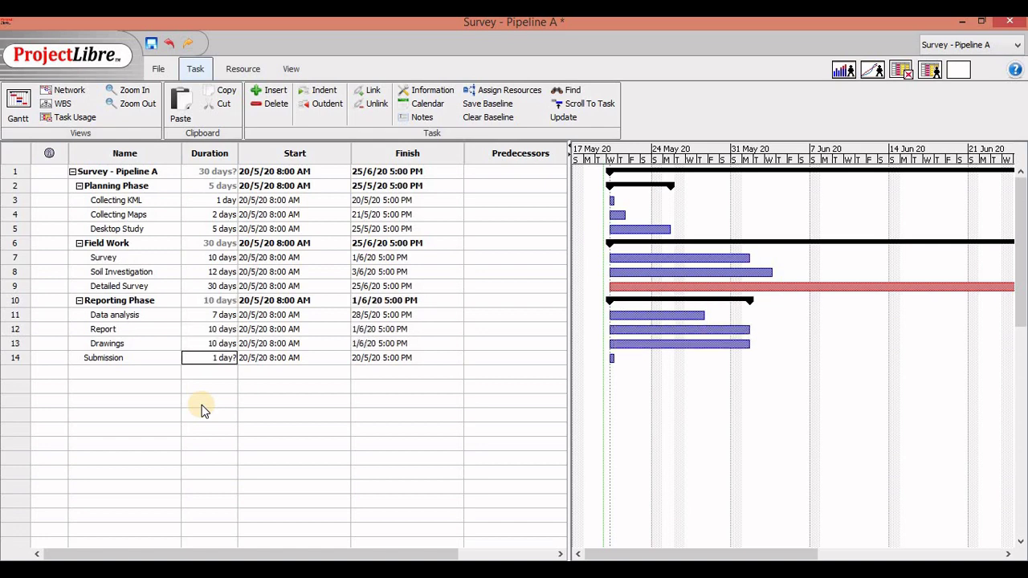
type("0")
key("Return")
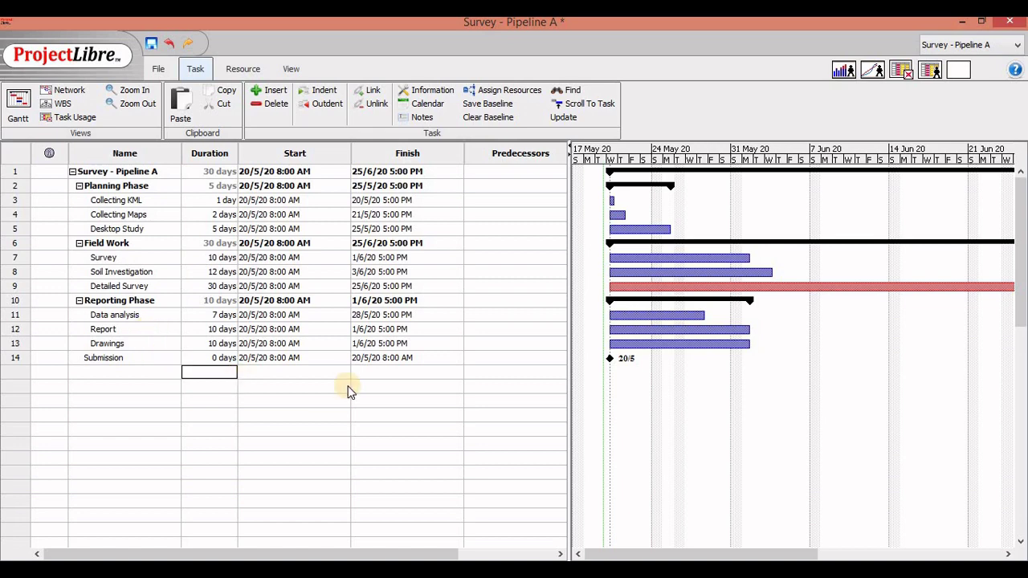
left_click(142, 359)
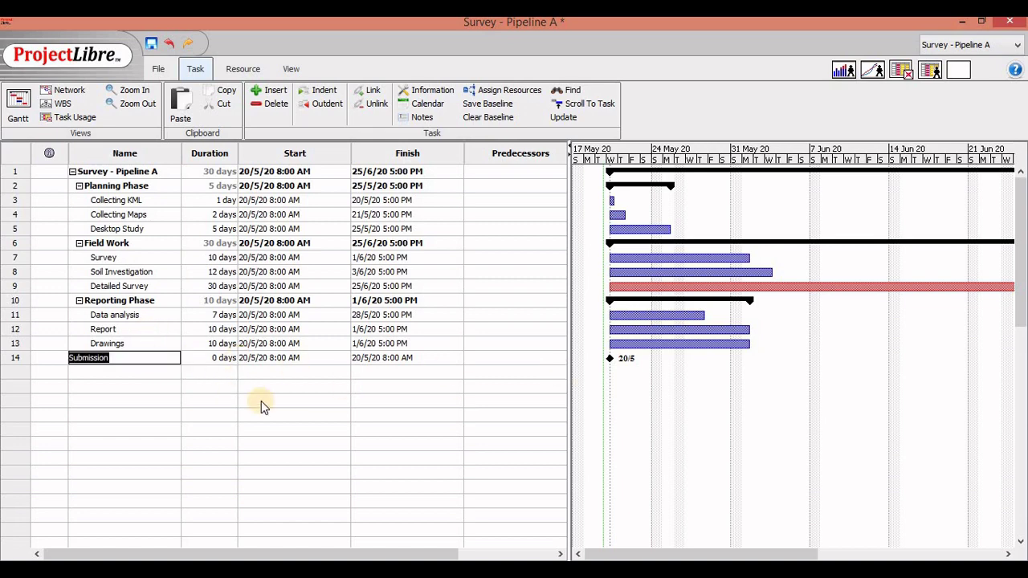
double_click(261, 401)
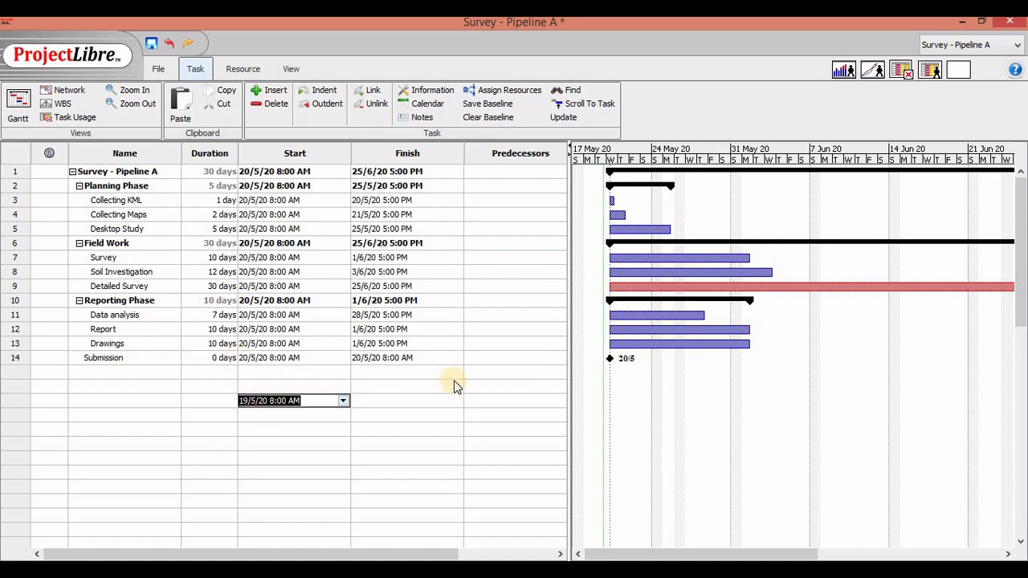
left_click(496, 359)
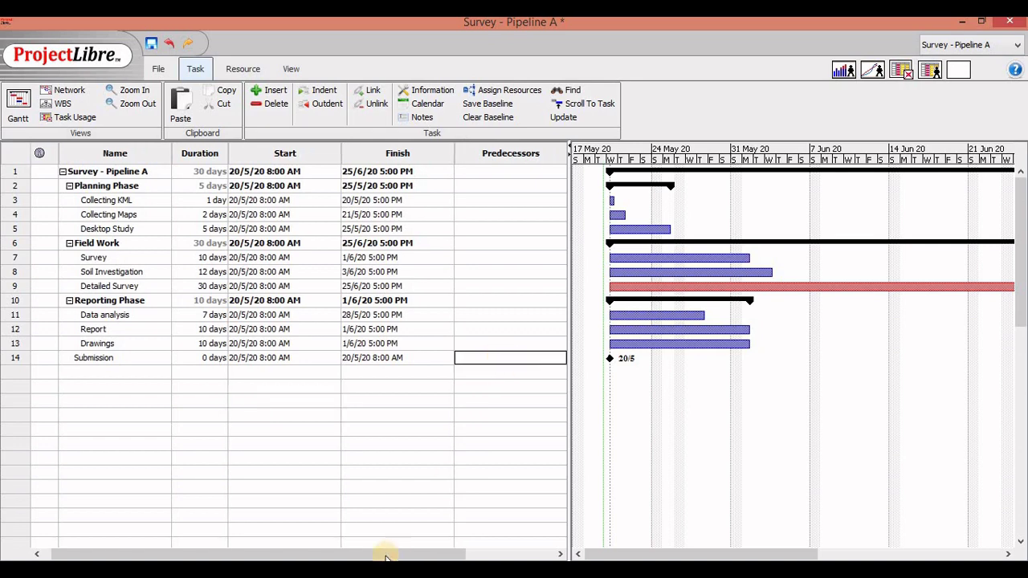
left_click(353, 556)
left_click_drag(353, 556, 266, 551)
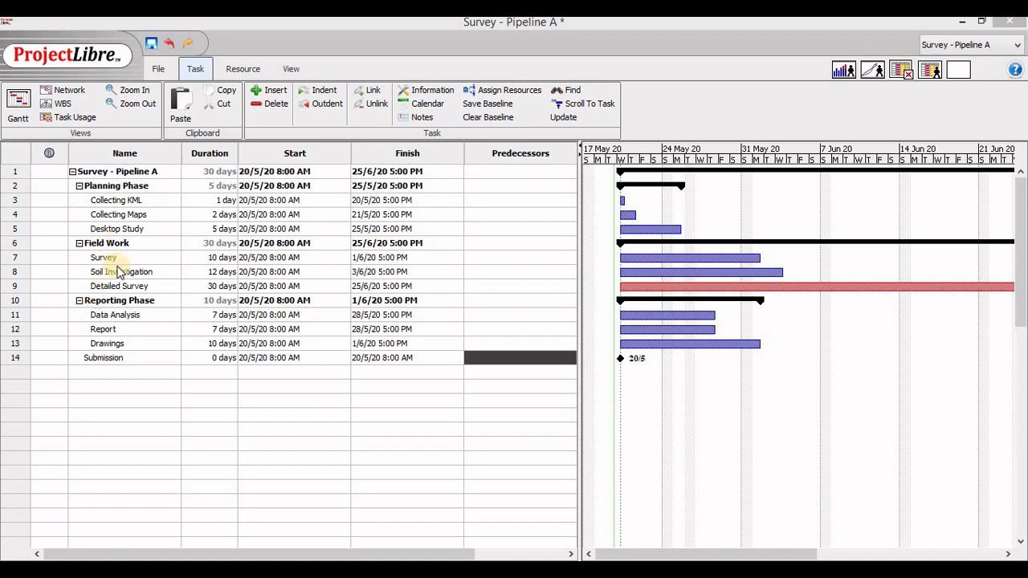
Set task 3 as the predecessor of Collecting Maps and task 4 as the predecessor of Desktop Study.
left_click(476, 201)
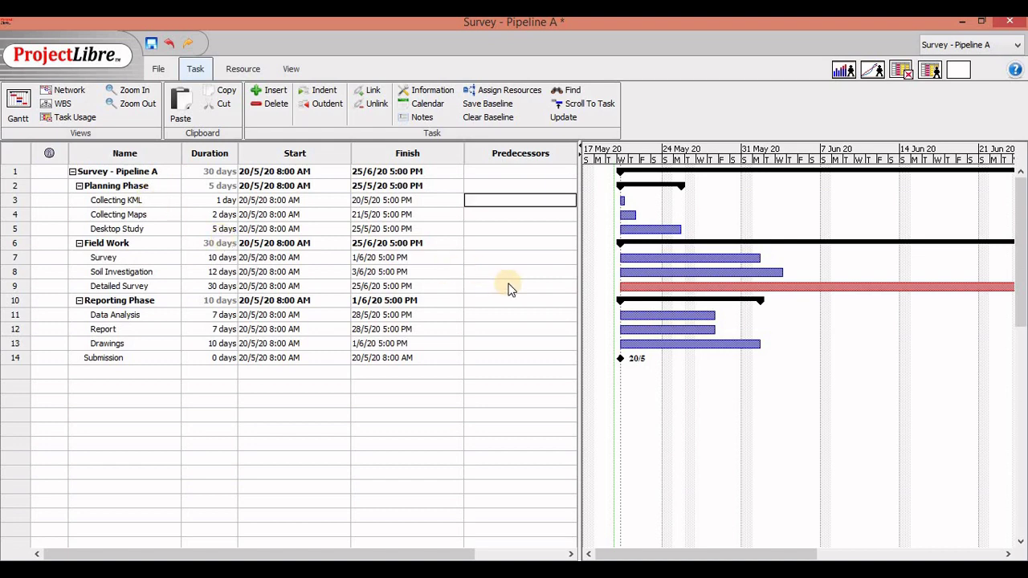
key("Down")
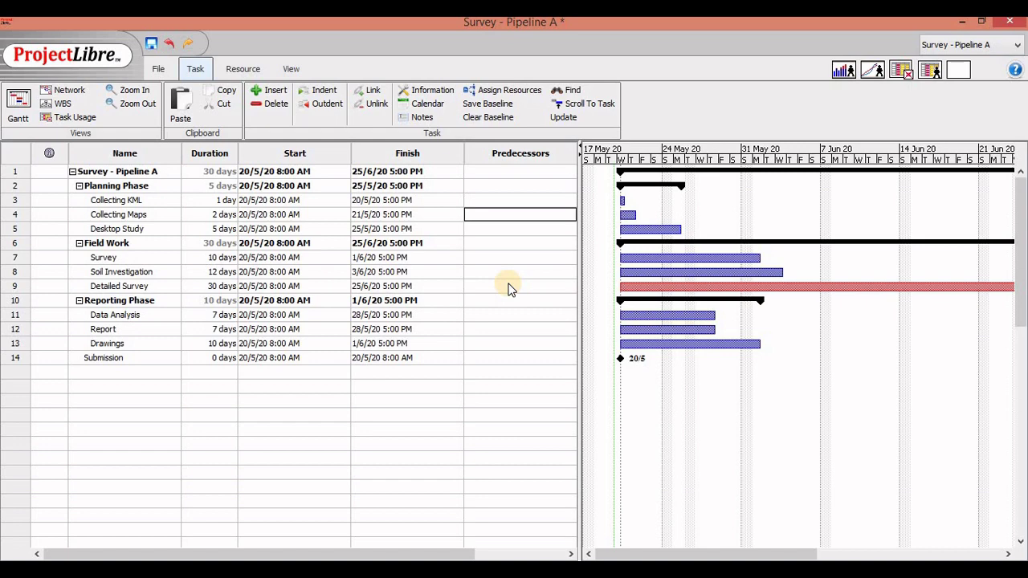
key("Return")
key("Up")
key("Return")
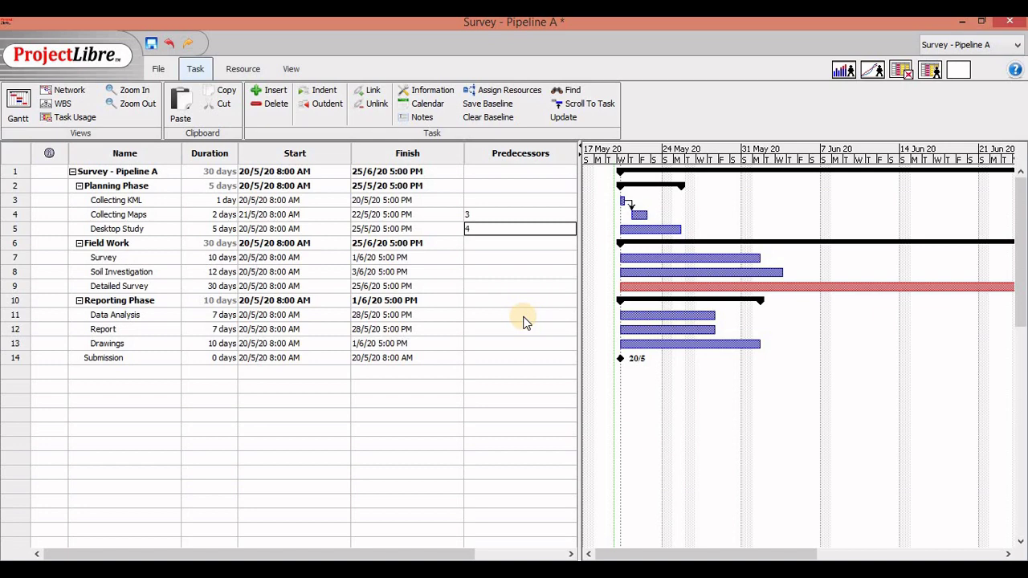
key("Return")
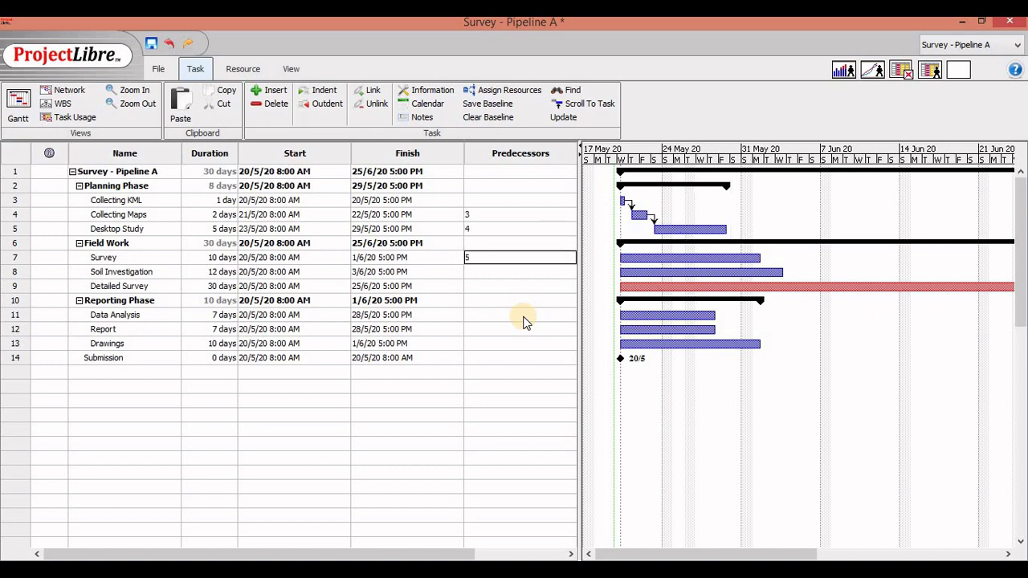
Set task 5 as the predecessor of both Survey and Soil Investigation.
type("5")
key("Return")
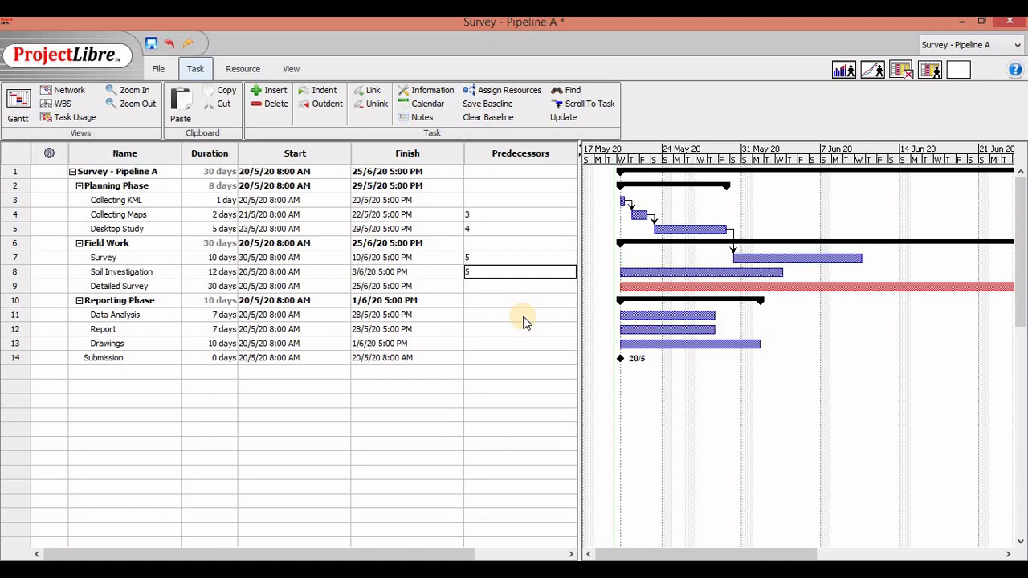
key("Return")
Set task 7 as the predecessor of Detailed Survey.
key("Up")
key("Up")
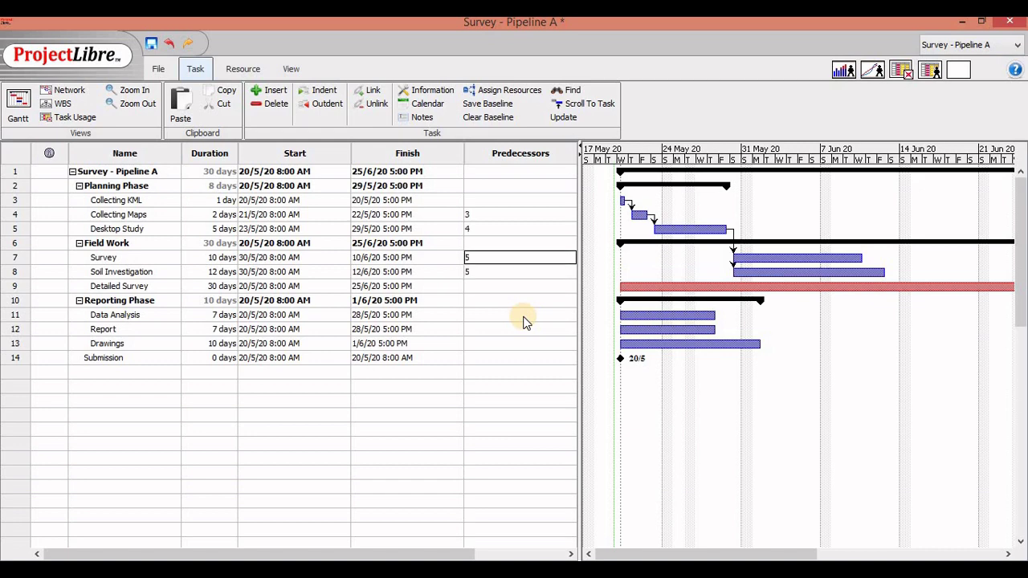
key("Down")
key("Down")
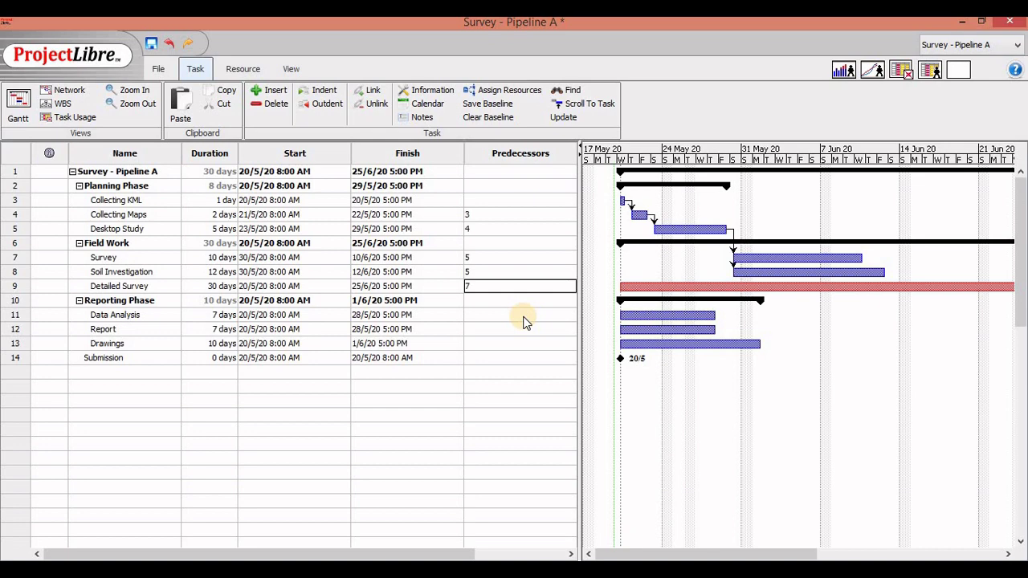
key("Return")
key("Down")
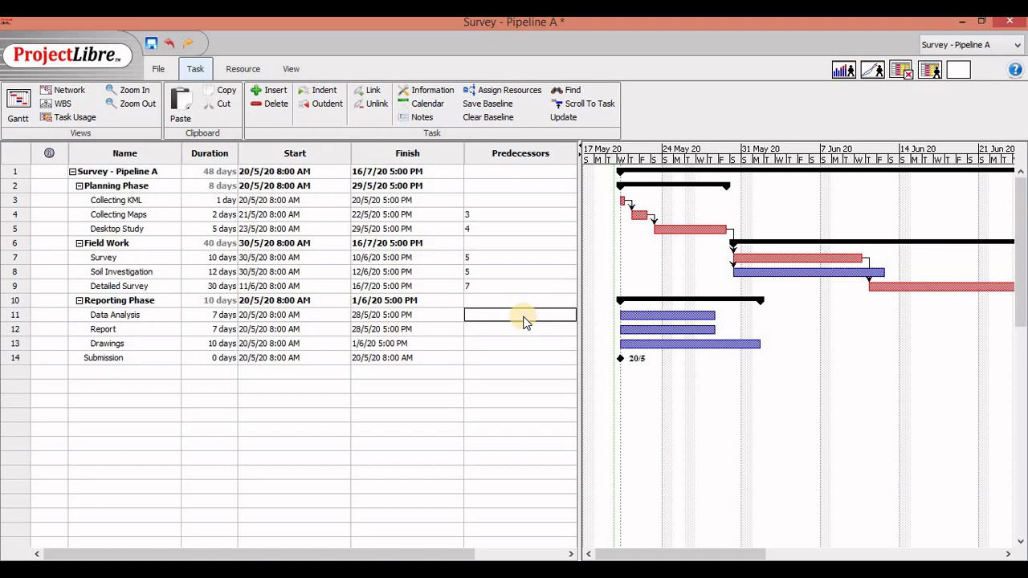
Set tasks 8 and 9 as the predecessors of Data Analysis.
key("Up")
key("Up")
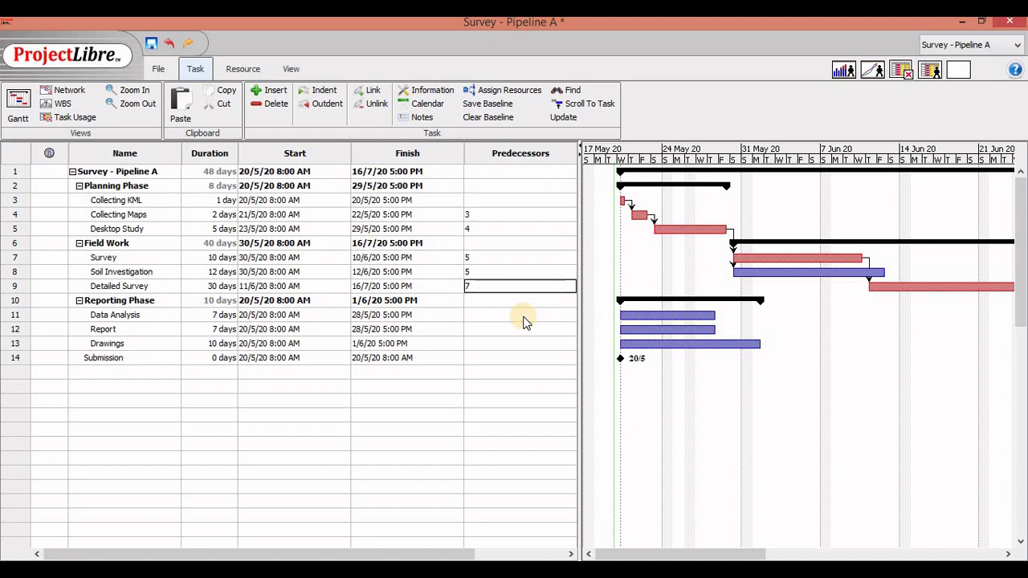
key("Up")
key("Down")
key("Down")
key("Down")
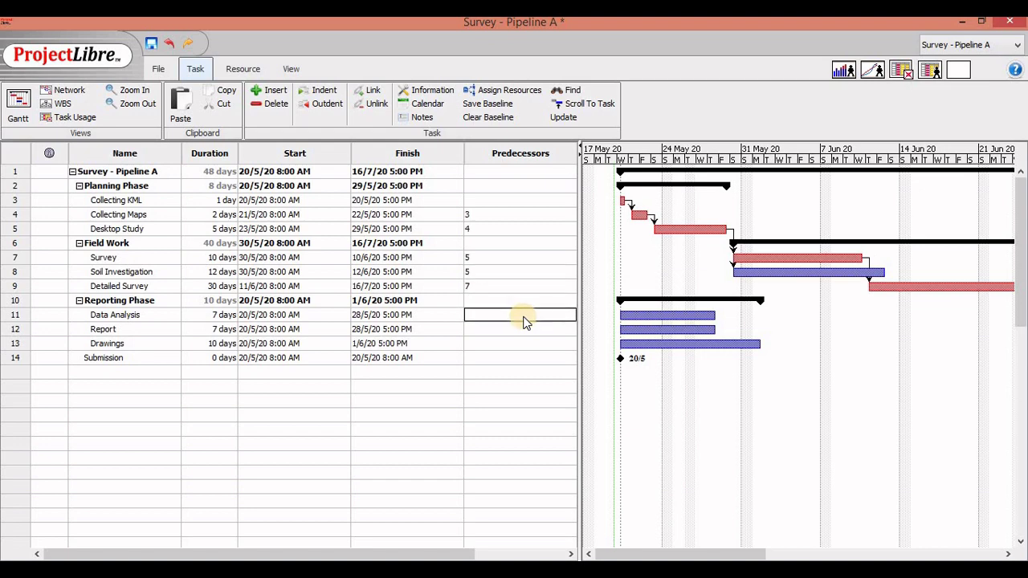
key("Left")
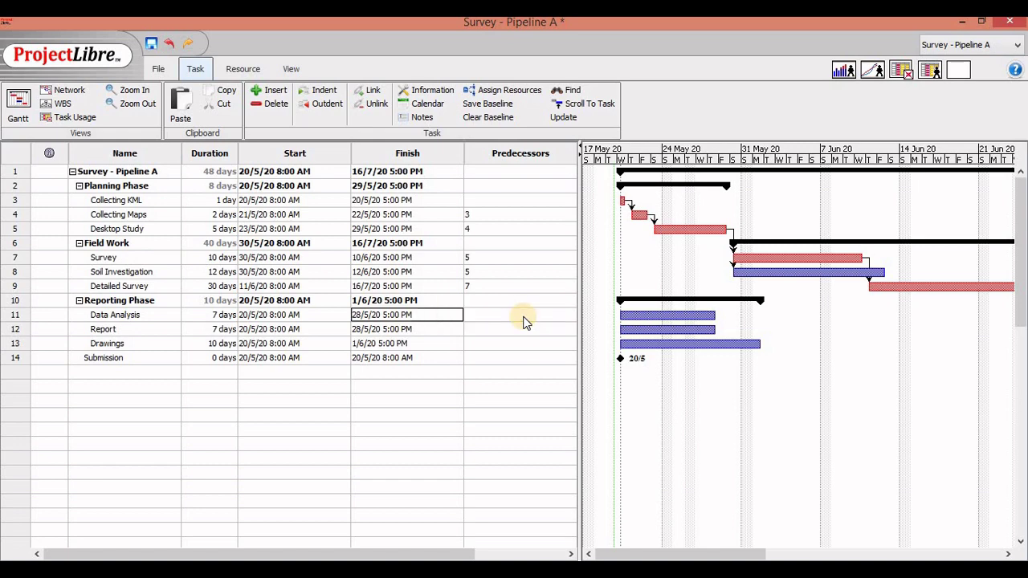
key("Home")
key("Up")
key("Up")
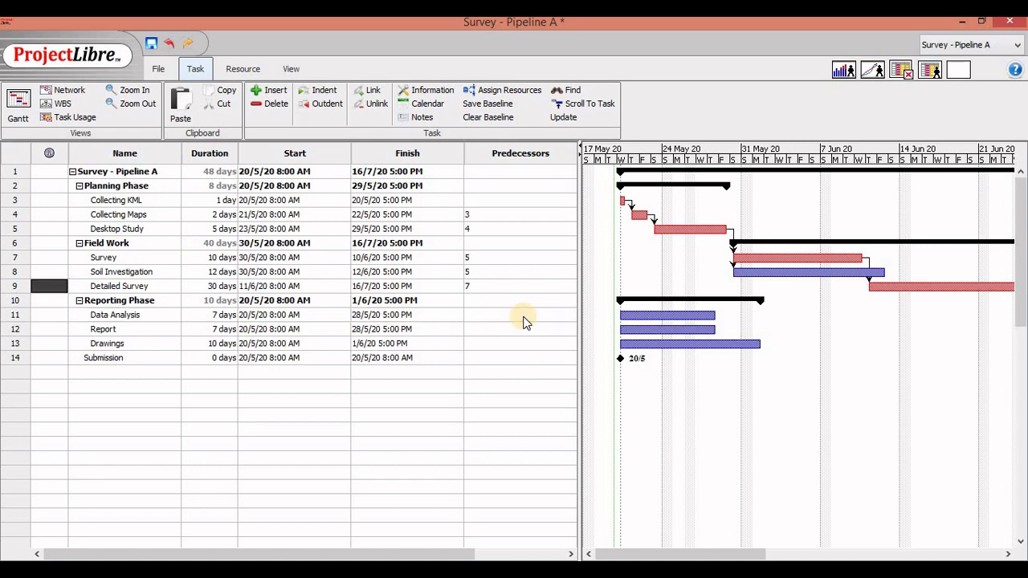
key("Down")
key("Tab")
key("Tab")
key("Tab")
key("Tab")
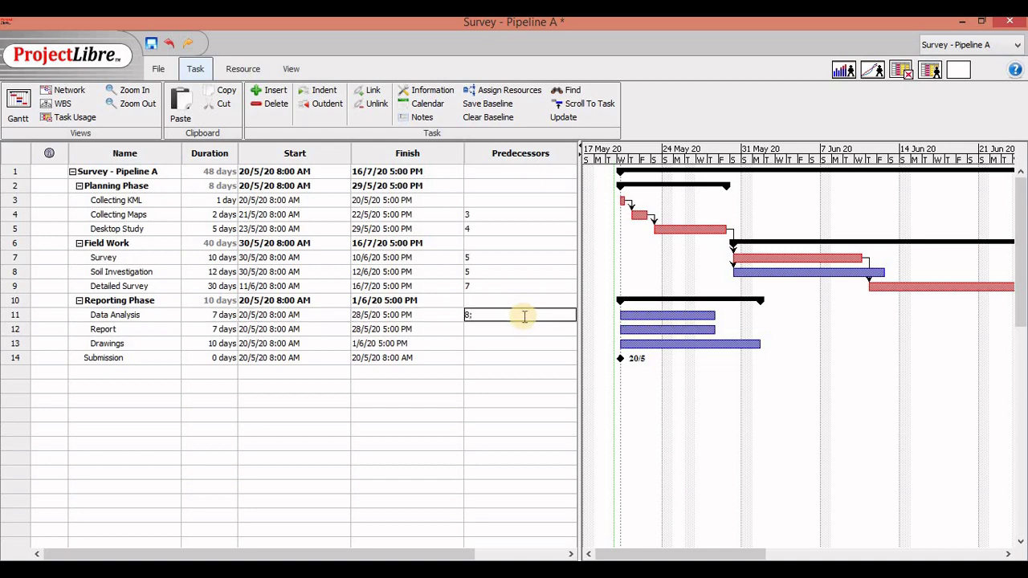
key("Return")
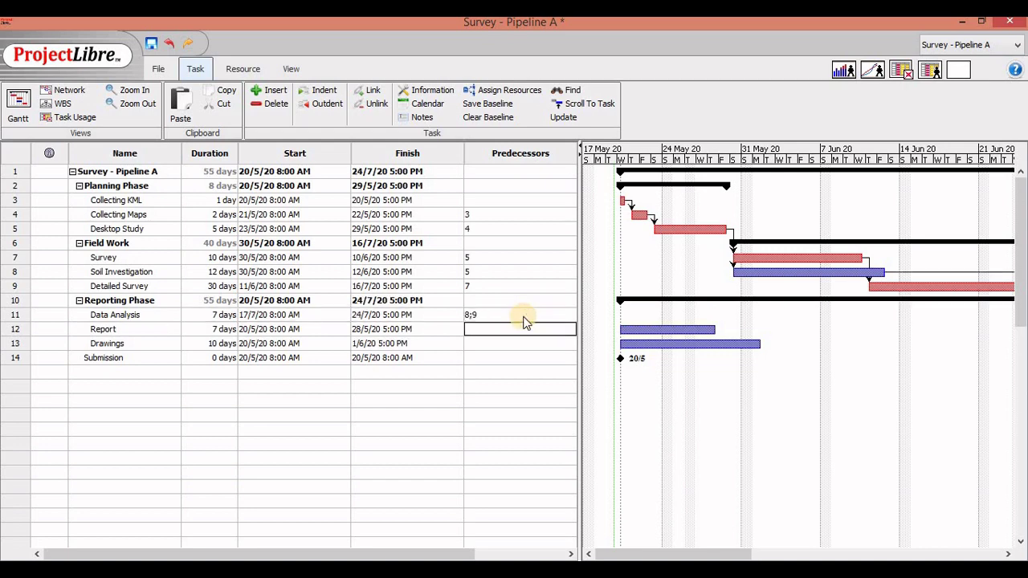
Set task 11 as the predecessor of both Report and Drawings.
key("Left")
key("Right")
key("Up")
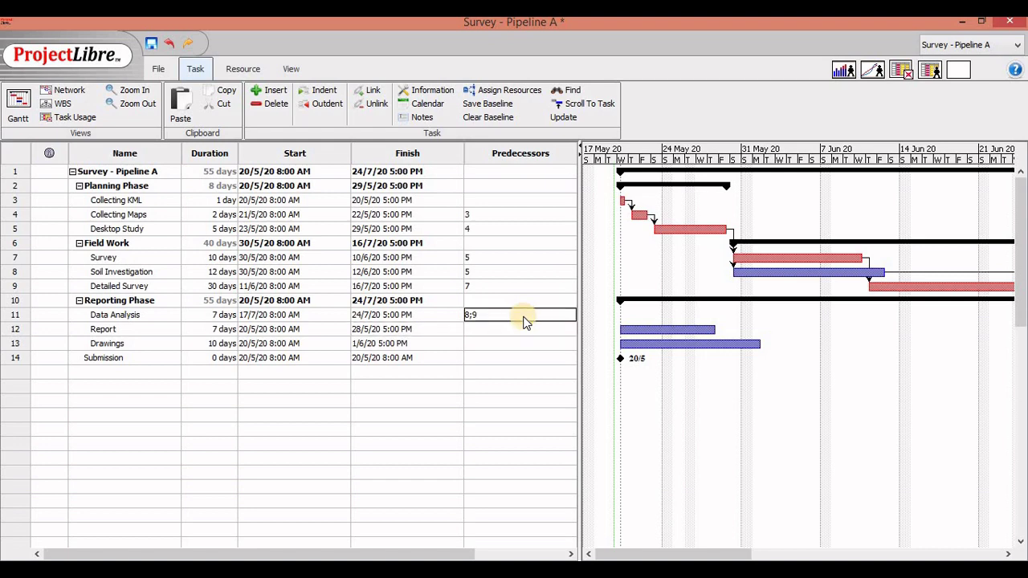
key("Left")
key("Left")
key("Left")
key("Left")
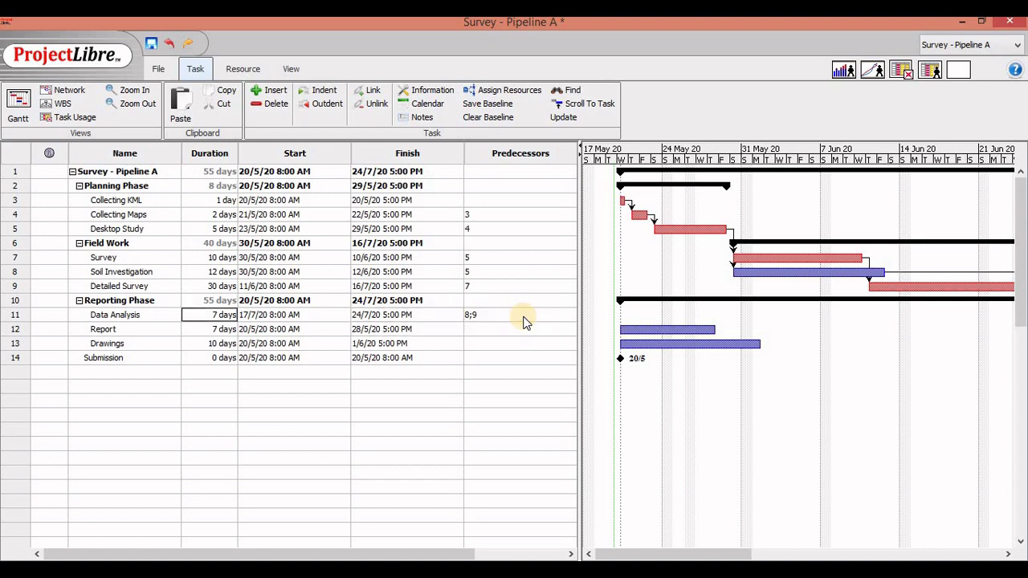
key("Right")
key("Down")
key("Left")
key("Right")
key("Right")
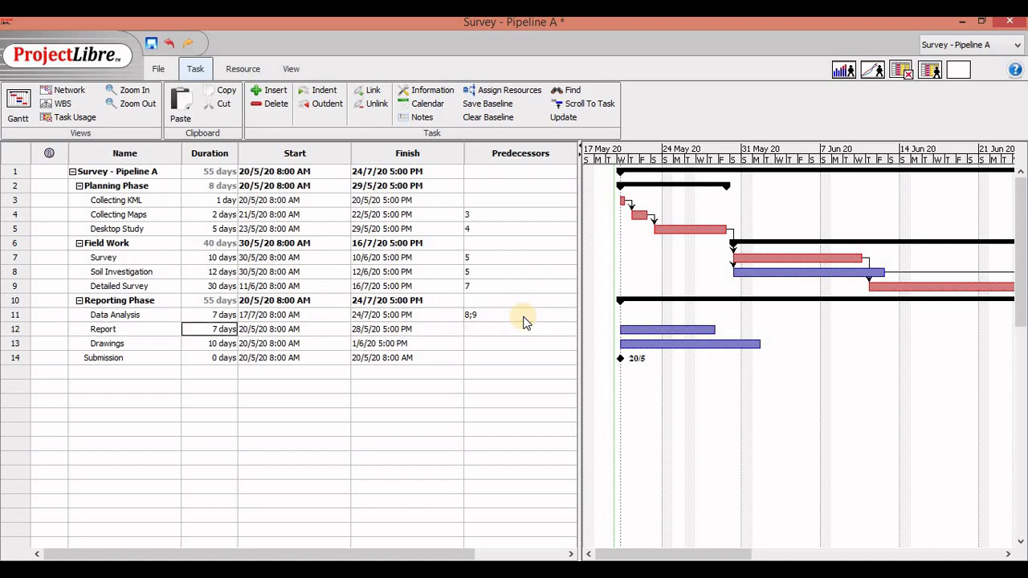
key("Right")
key("Right")
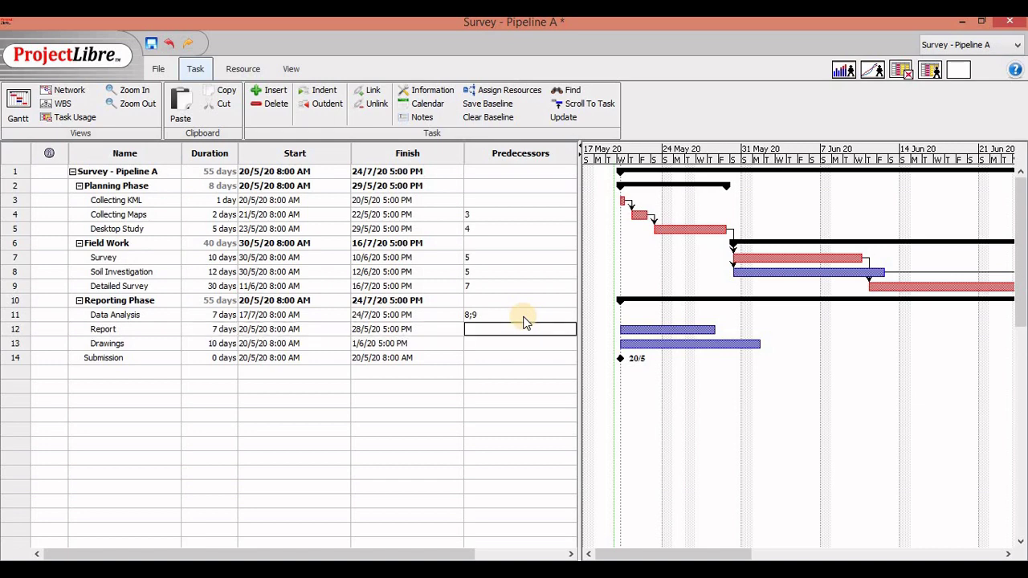
key("Return")
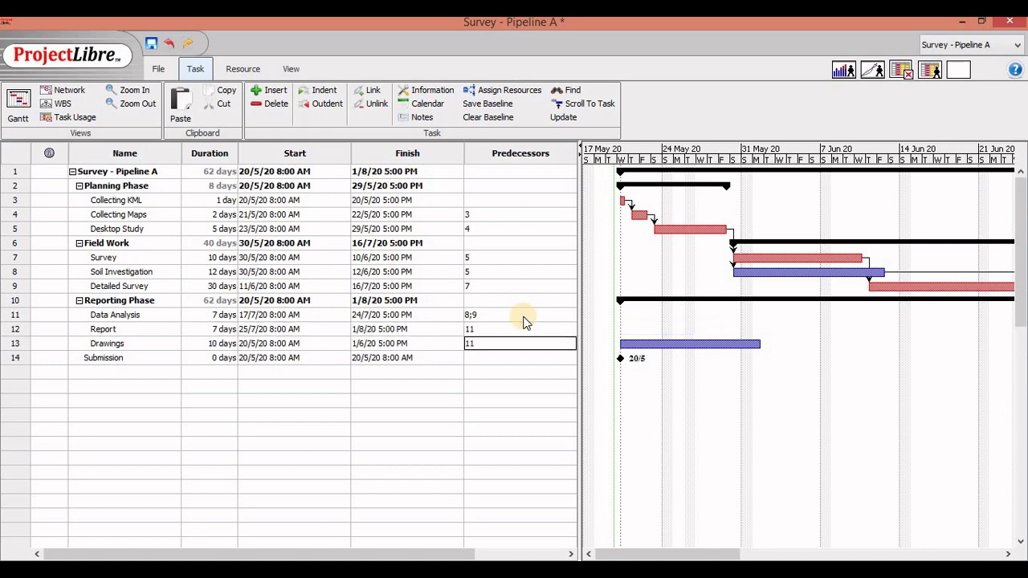
key("Return")
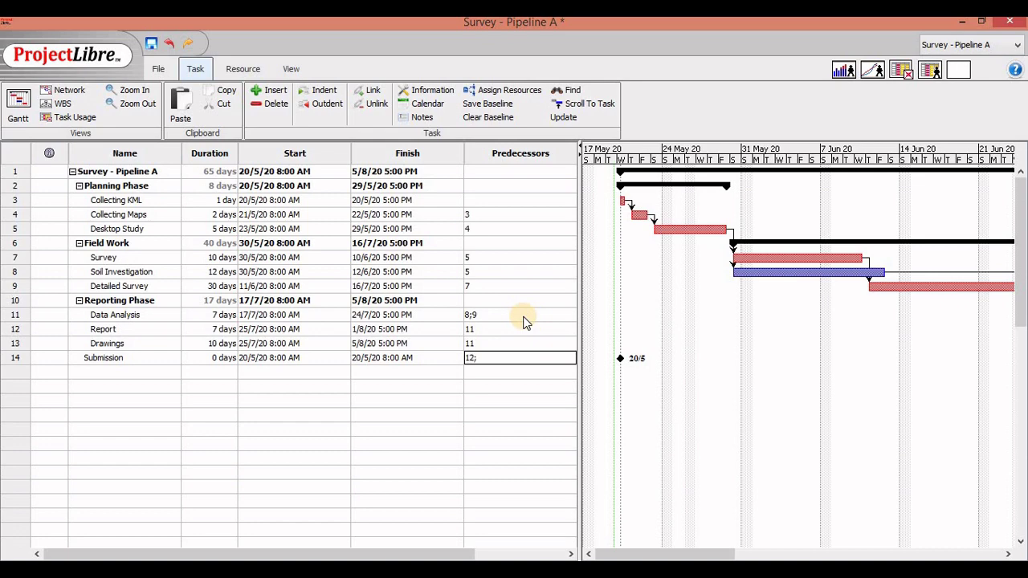
Set tasks 12 and 13 as the predecessors of Submission.
type("12;13")
key("Return")
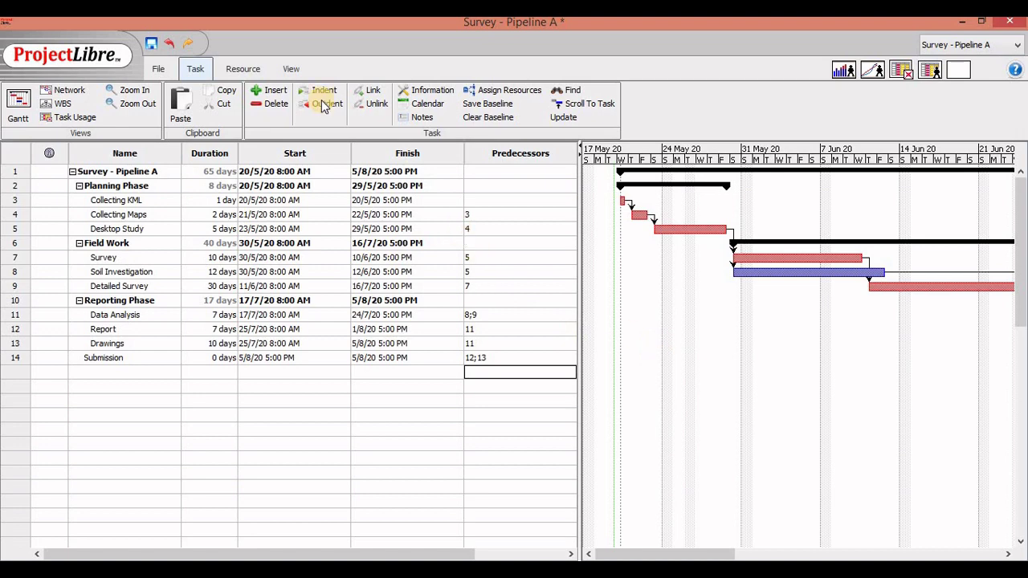
Zoom the Gantt timeline out to the whole schedule and examine the network diagram from the project task through to Submission.
left_click(168, 70)
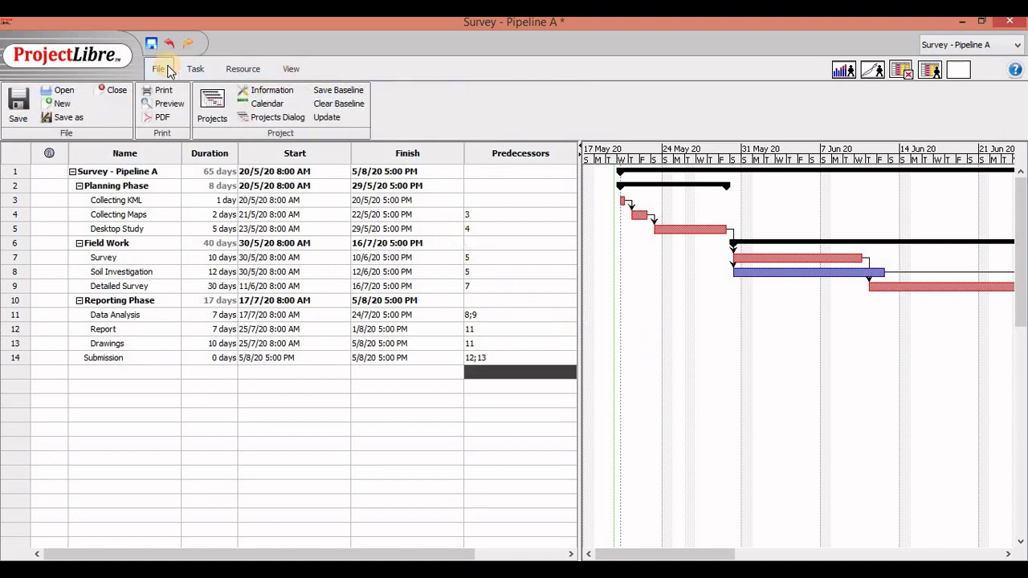
left_click(195, 70)
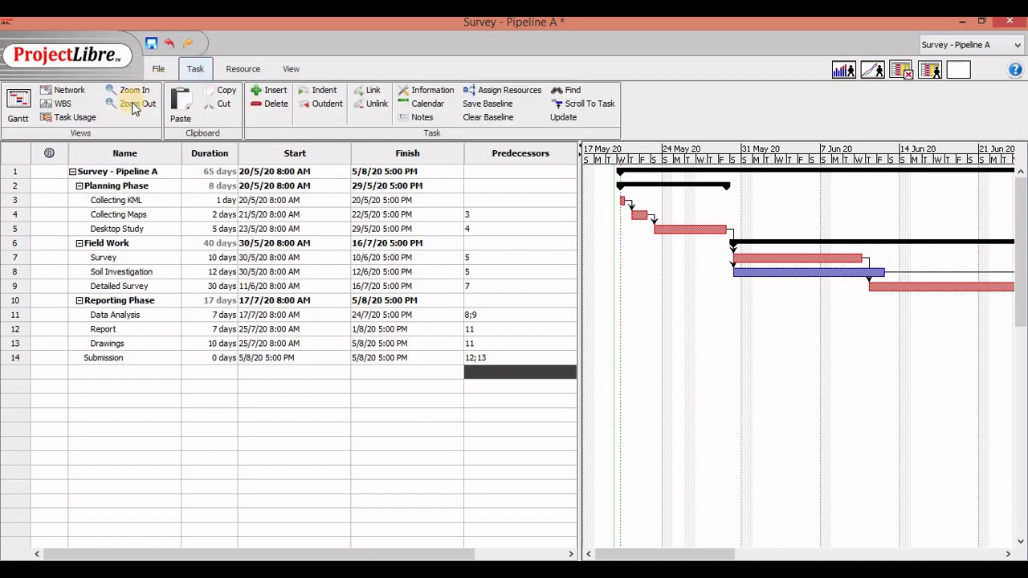
left_click(134, 108)
left_click(135, 108)
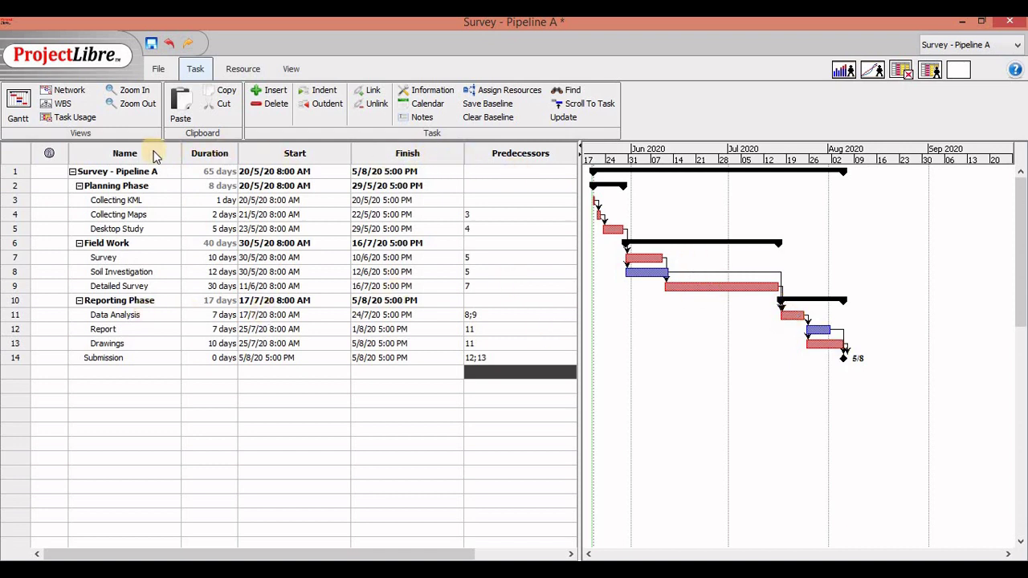
left_click(70, 92)
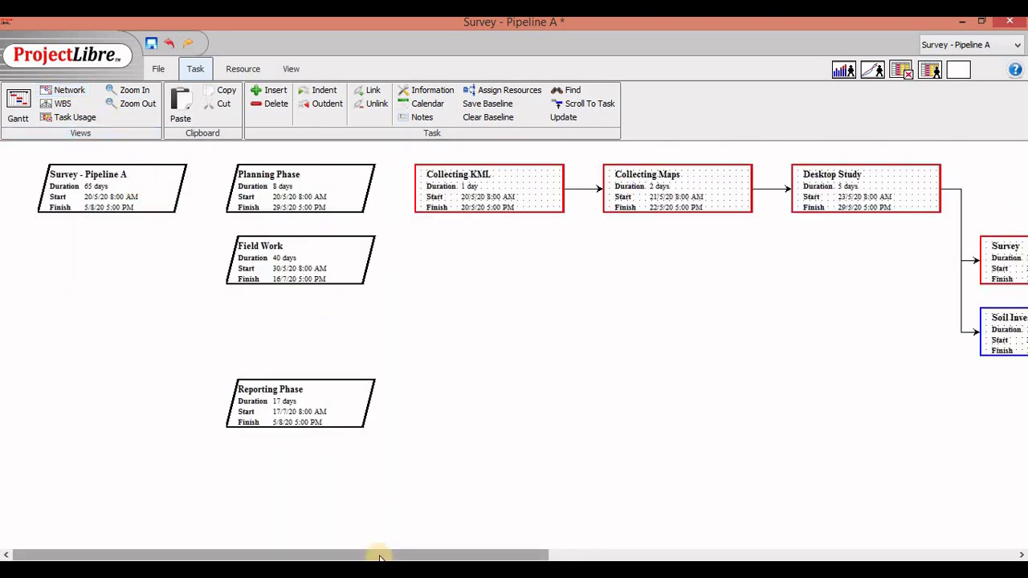
left_click_drag(375, 555, 511, 556)
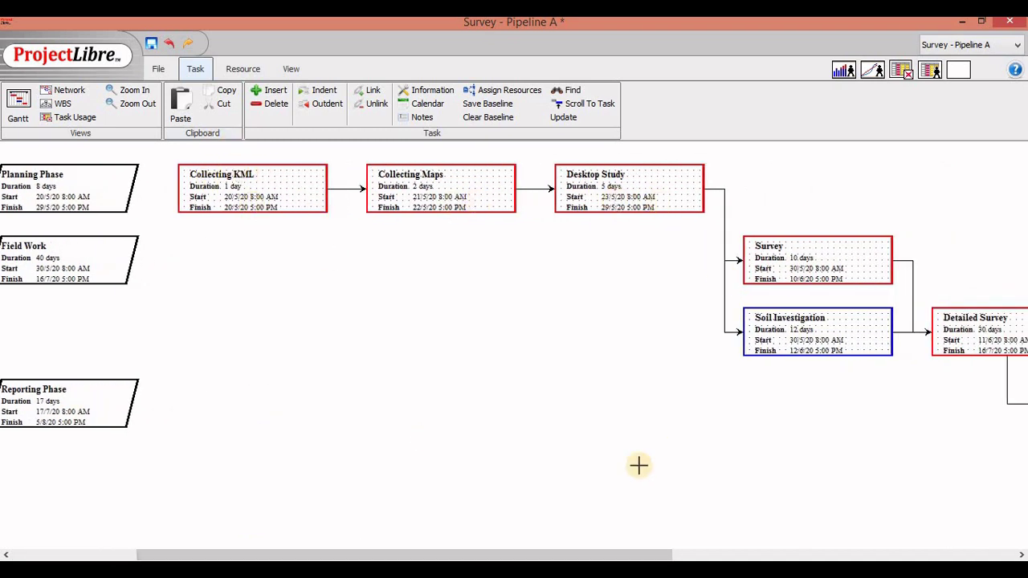
left_click_drag(555, 554, 900, 554)
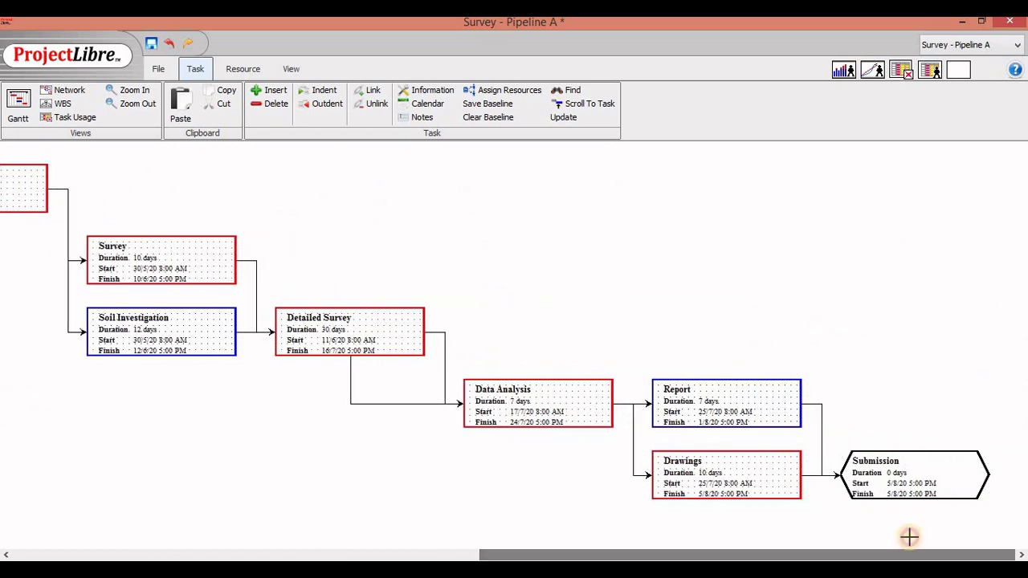
left_click_drag(718, 556, 178, 554)
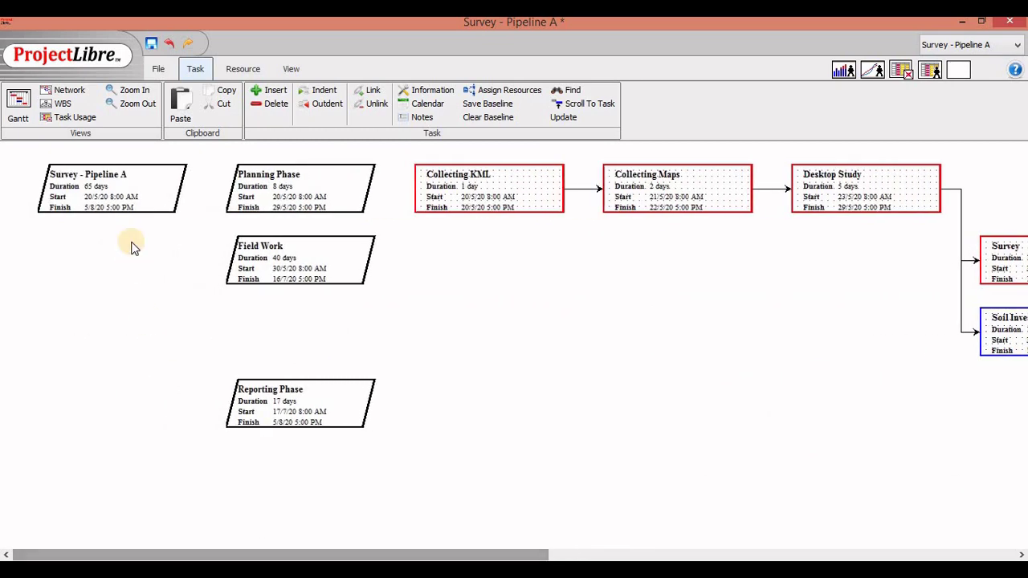
Examine the work breakdown structure chart, then return to the Gantt view and check the Resource Names column of the task table.
left_click(63, 104)
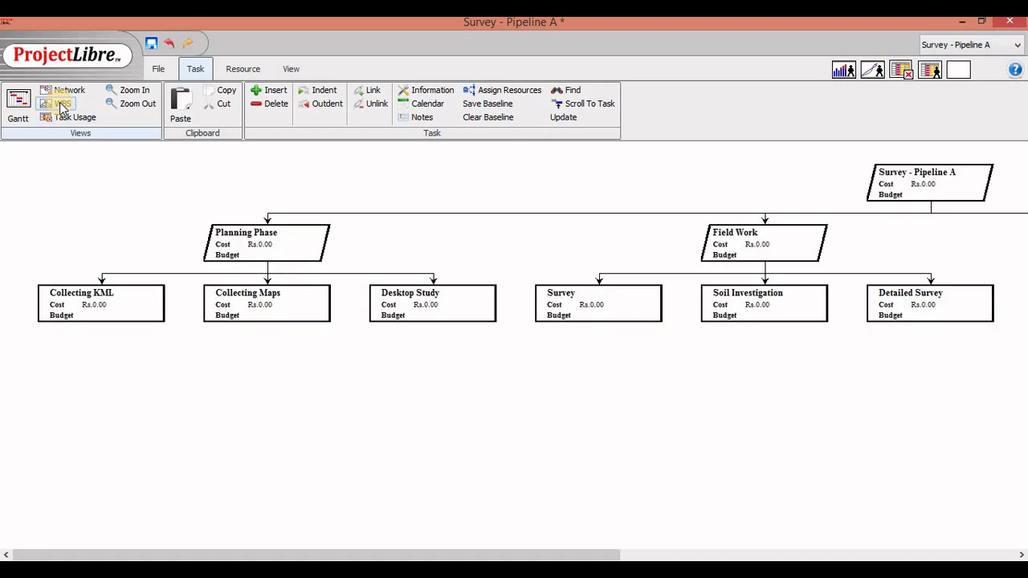
left_click(52, 91)
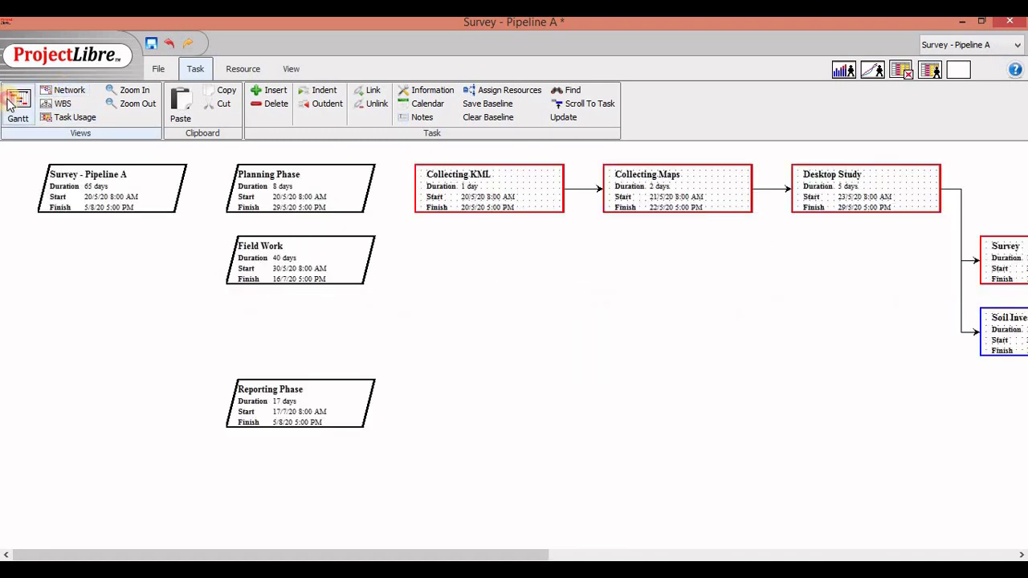
left_click(18, 100)
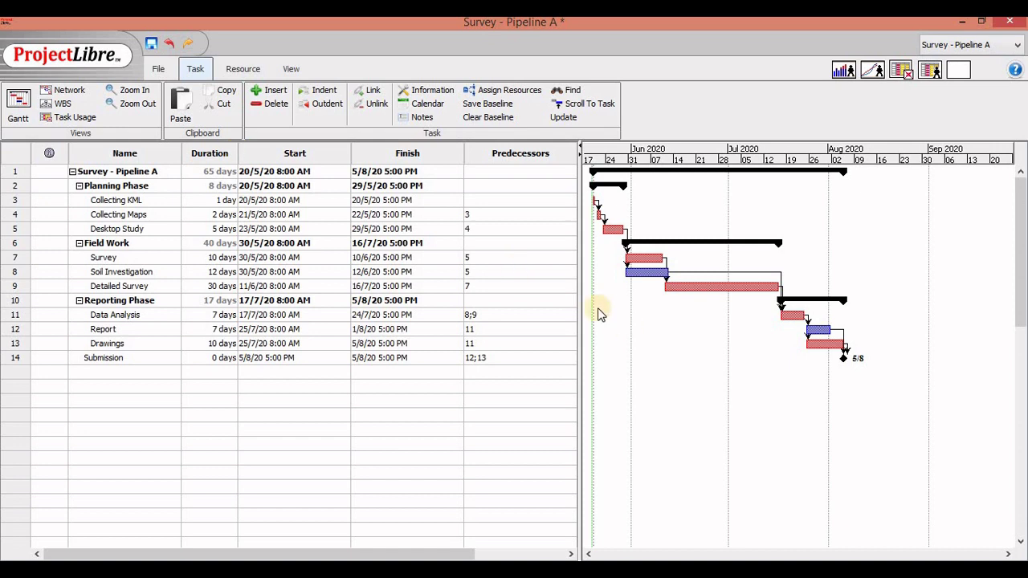
left_click(62, 104)
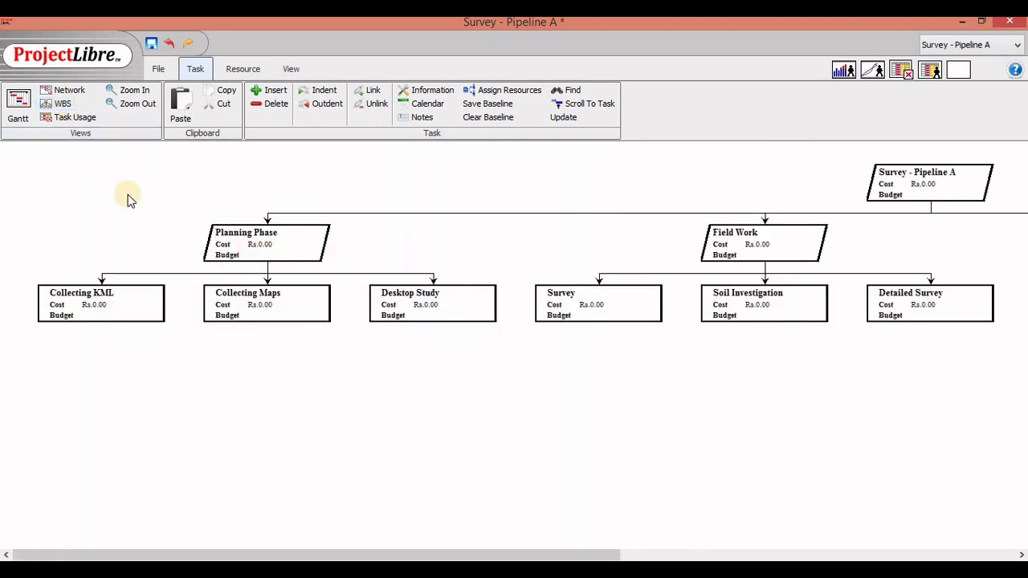
left_click(19, 106)
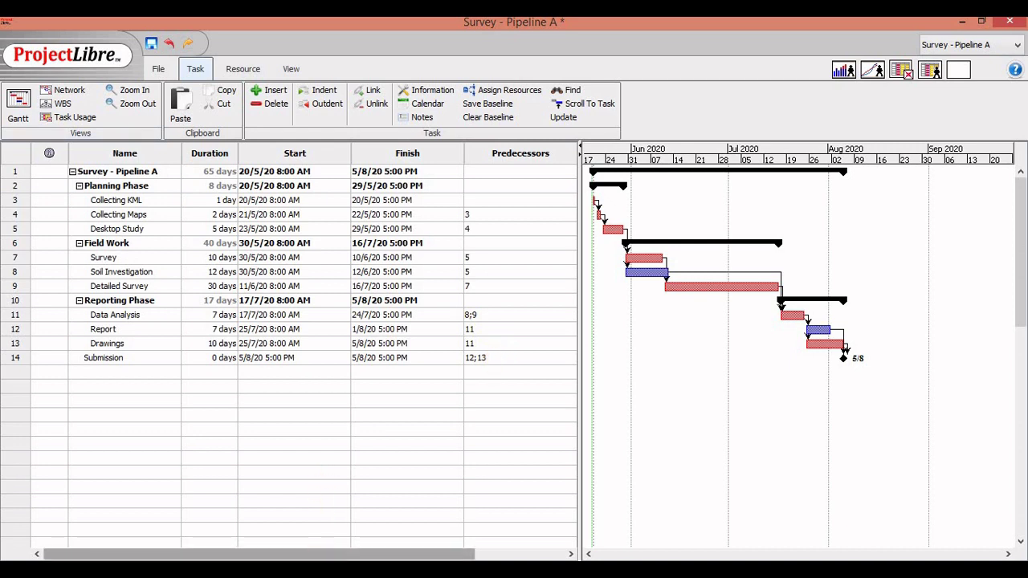
left_click_drag(324, 557, 413, 557)
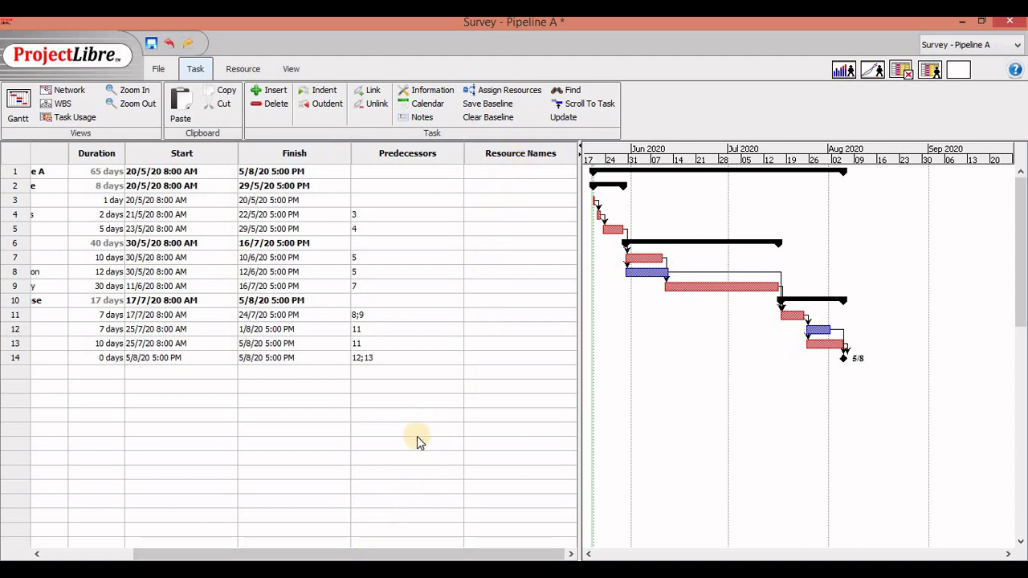
left_click_drag(283, 555, 193, 554)
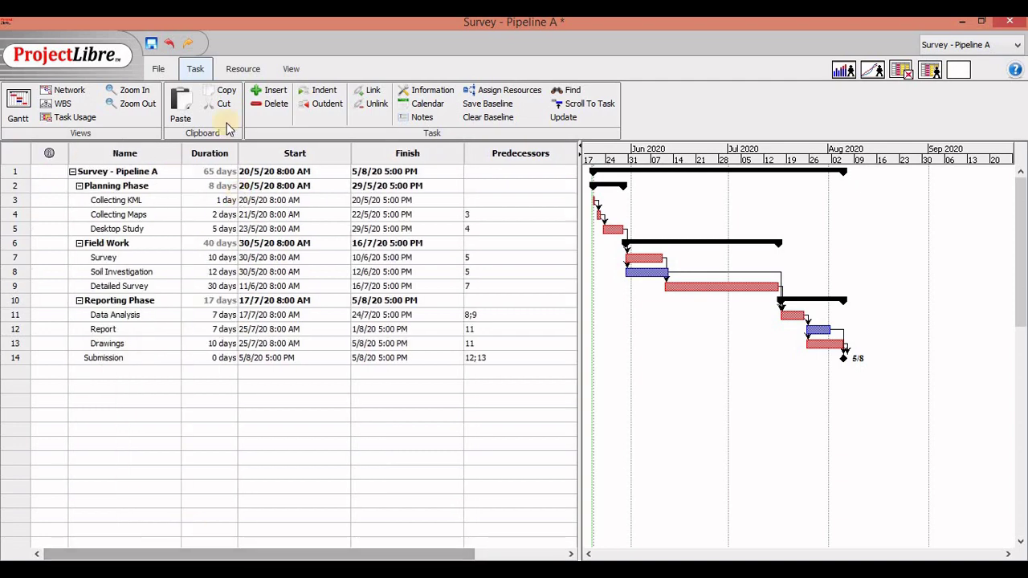
Add Engineer and Geologist as the first two resources in the project's resource list.
left_click(233, 70)
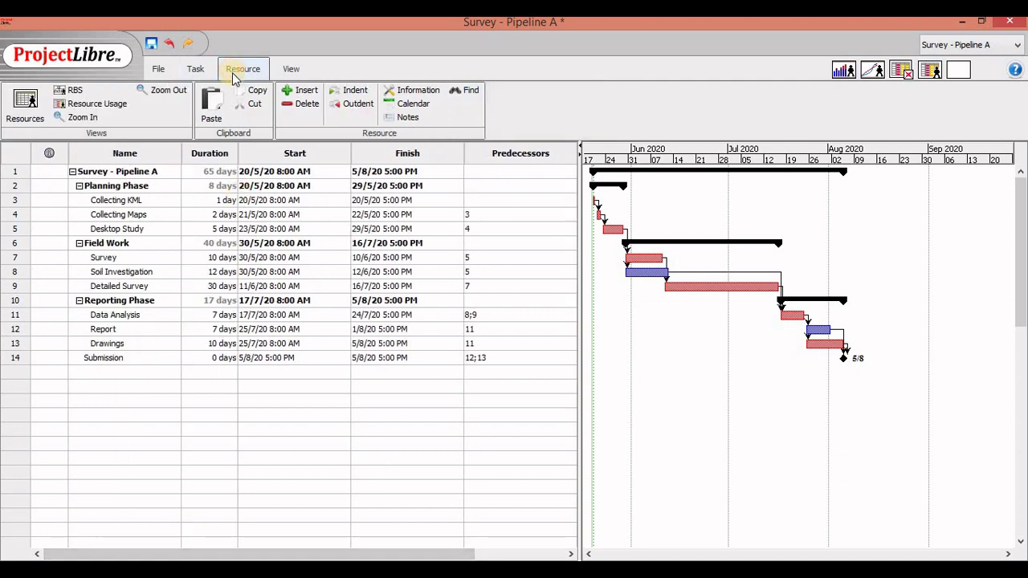
left_click(28, 109)
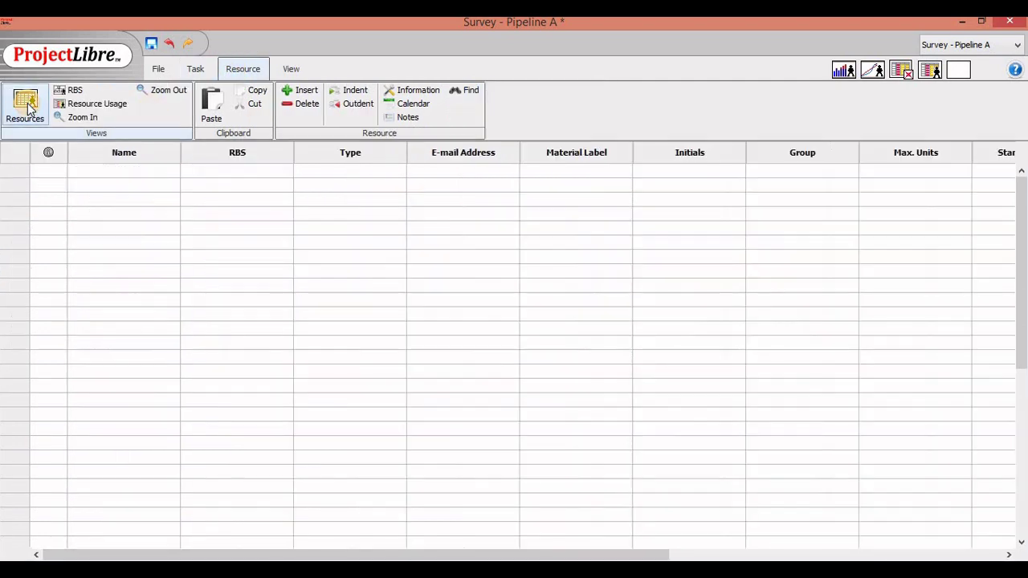
left_click(139, 171)
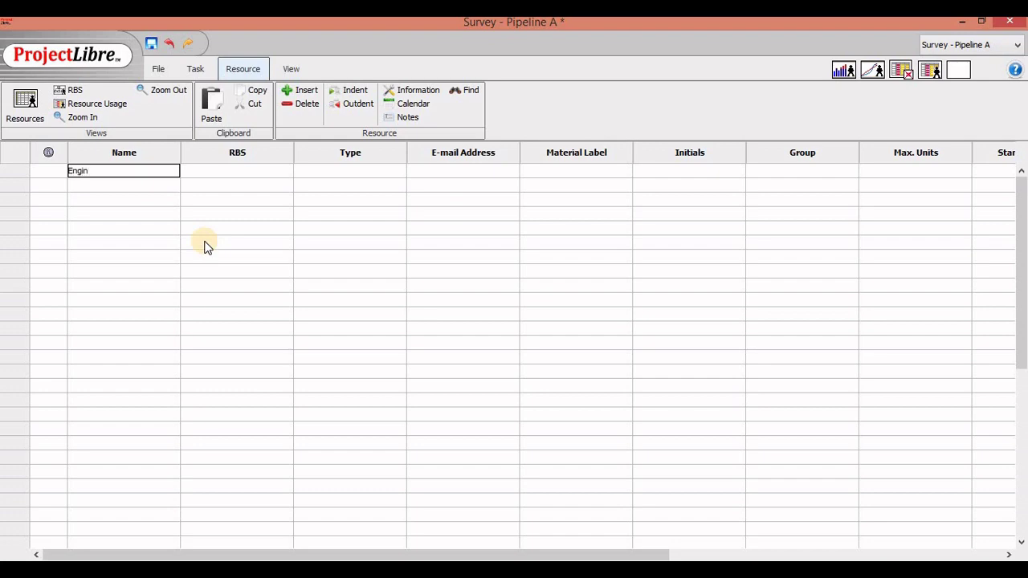
key("Return")
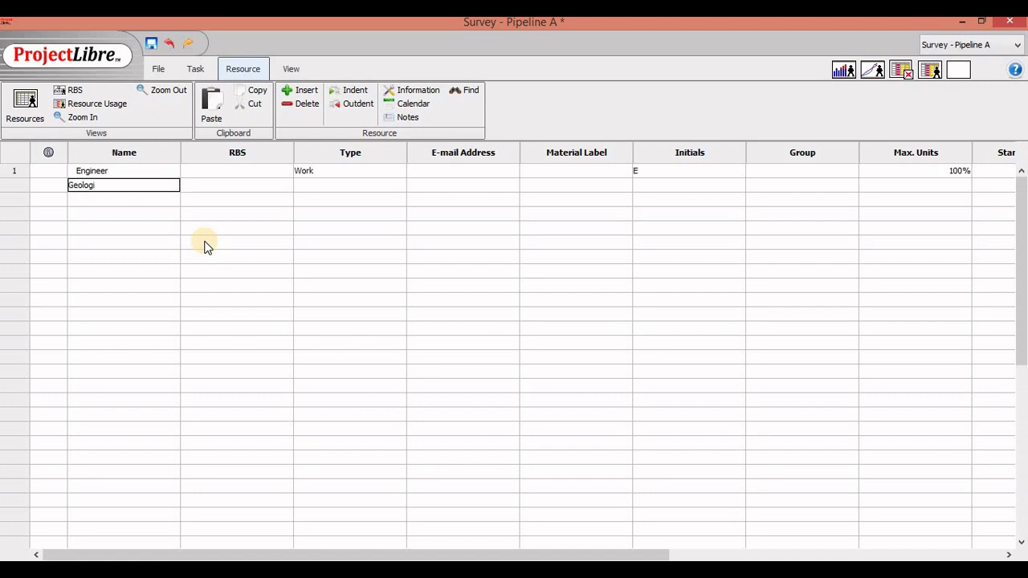
key("Return")
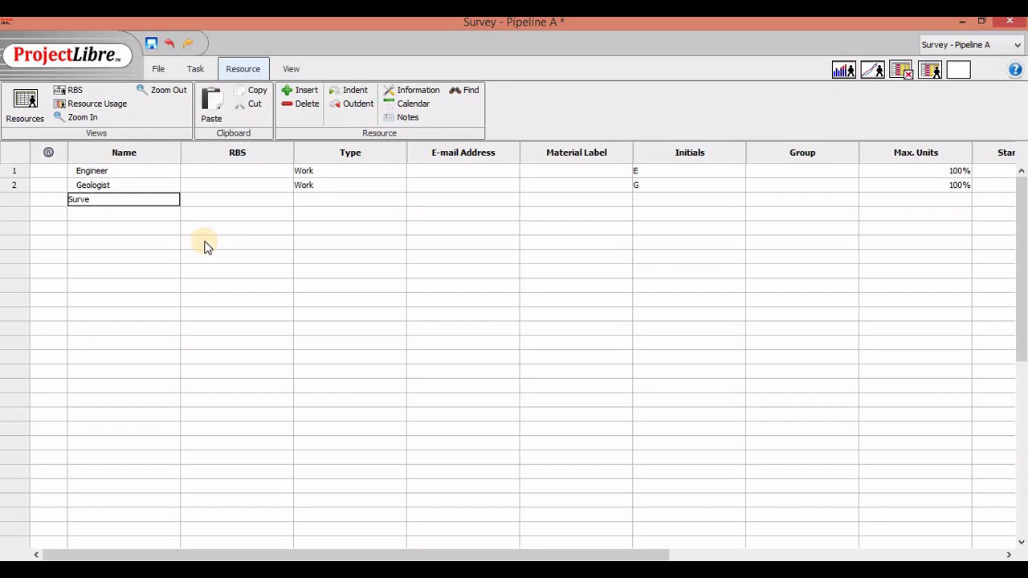
Add Surveyor, Asst. Surveyor and Draftsman to the resource list below Geologist.
type("Surveyor")
key("Return")
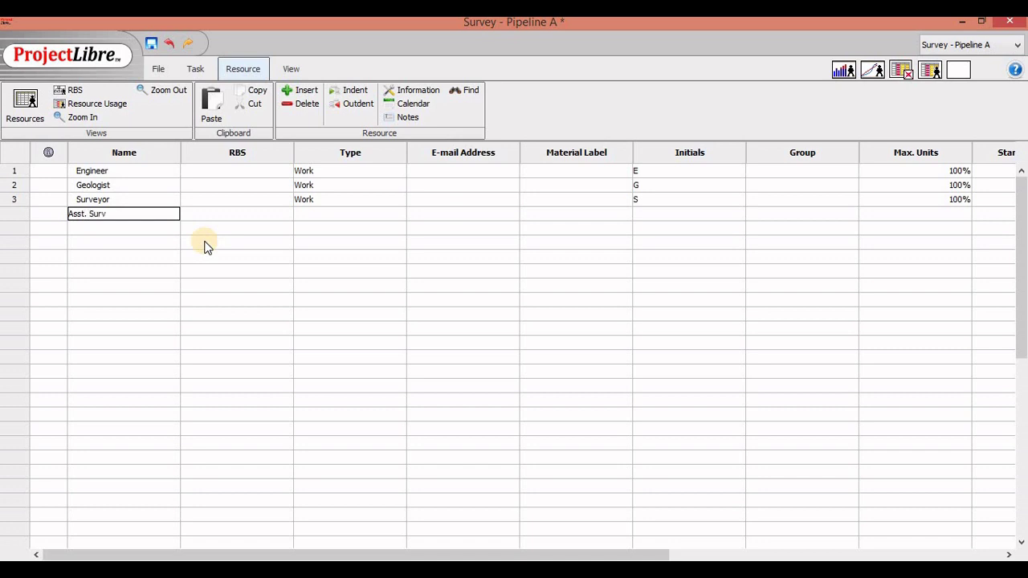
type("Asst. Surveyor")
key("Return")
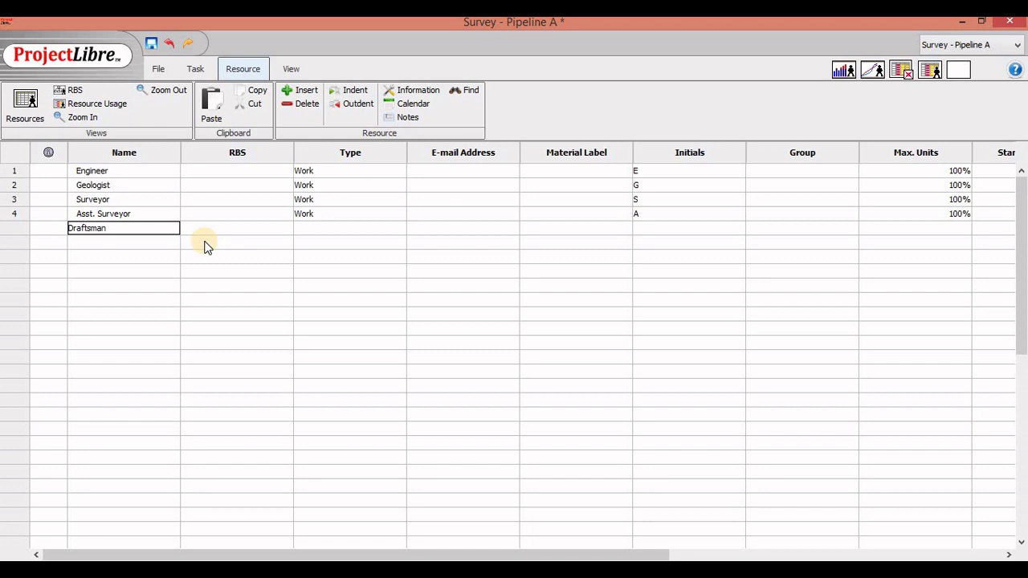
type("Draftsman")
key("Return")
Examine the Engineer resource's type options, initials, maximum units and standard rate.
key("Up")
key("Up")
key("Up")
key("Up")
key("Up")
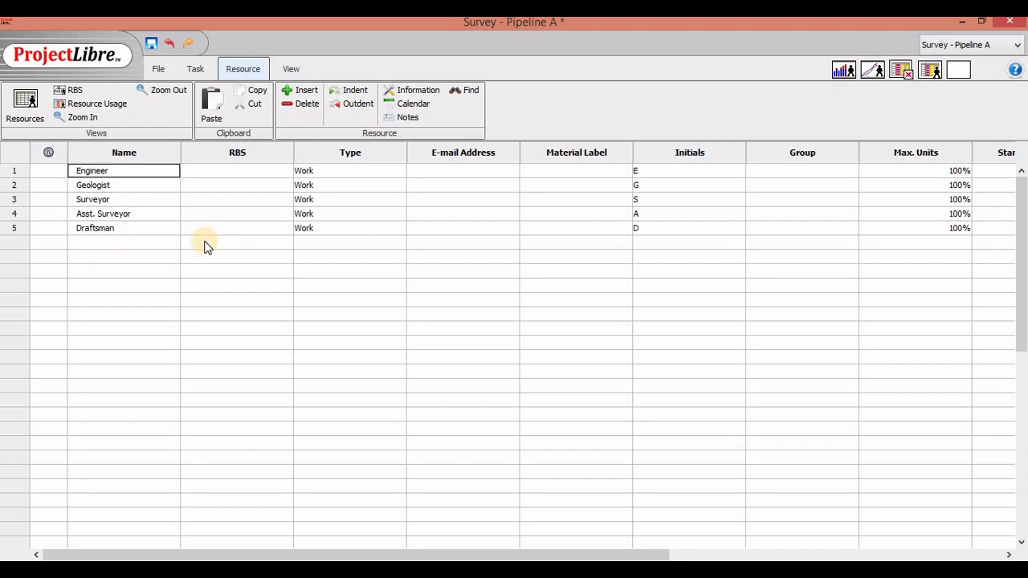
key("Right")
key("Right")
key("Left")
key("Left")
key("Left")
key("Right")
key("Right")
key("Right")
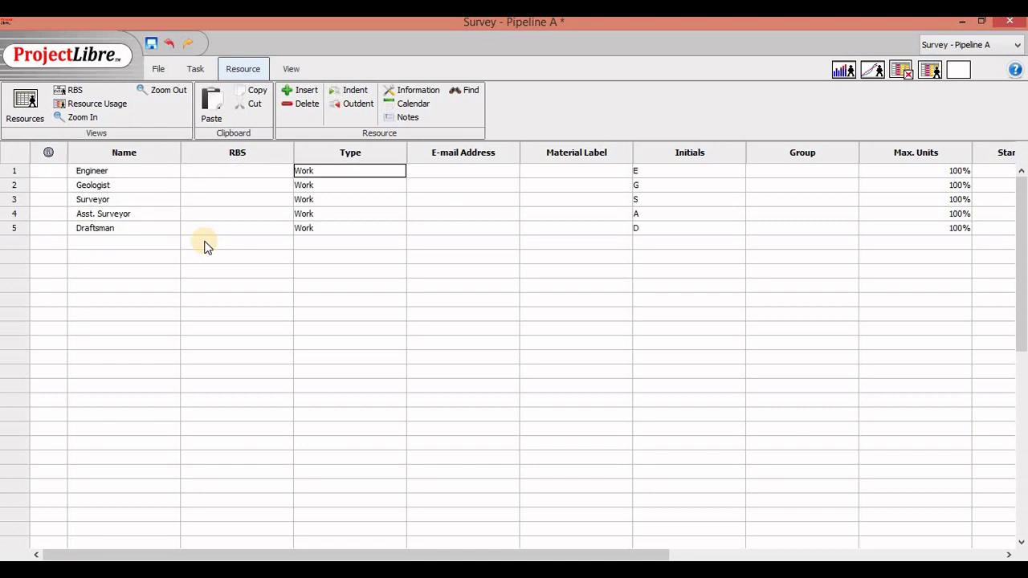
left_click(399, 173)
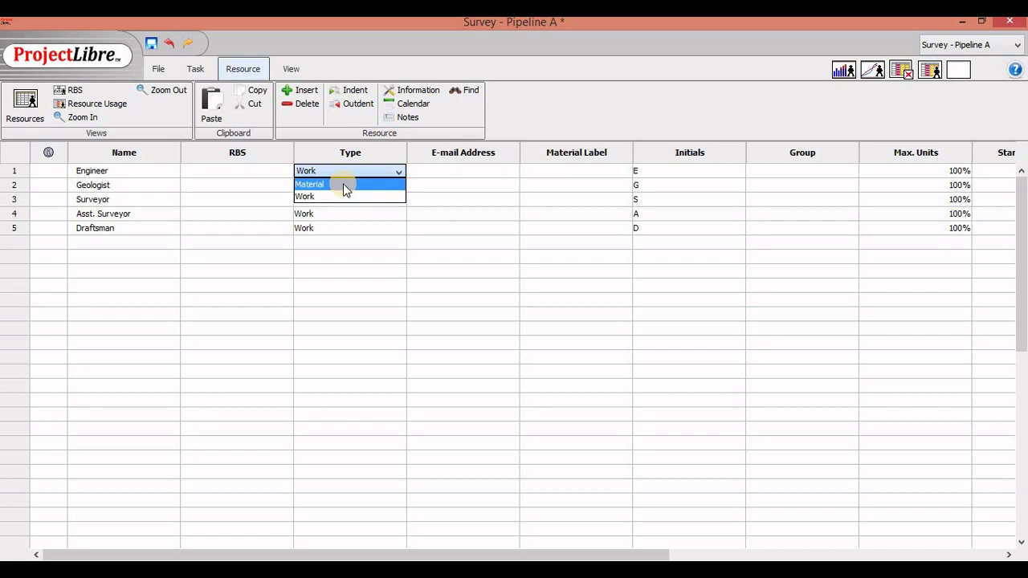
left_click(396, 173)
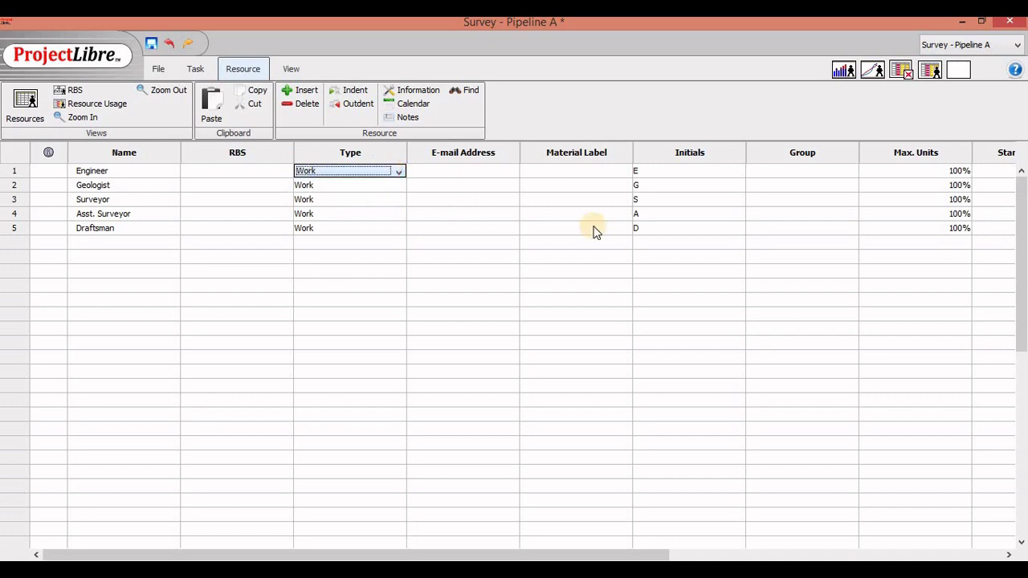
left_click(704, 169)
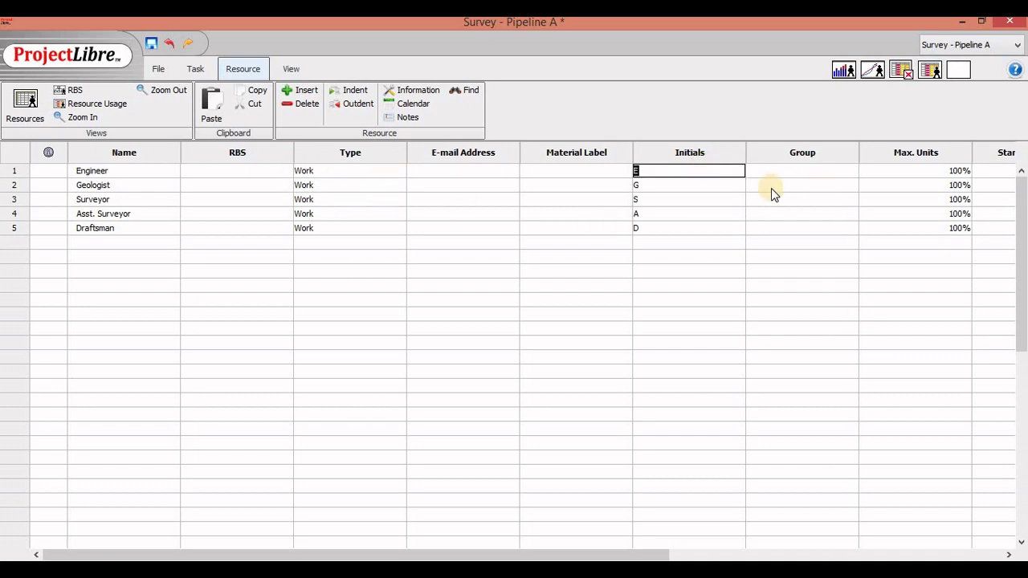
left_click(894, 172)
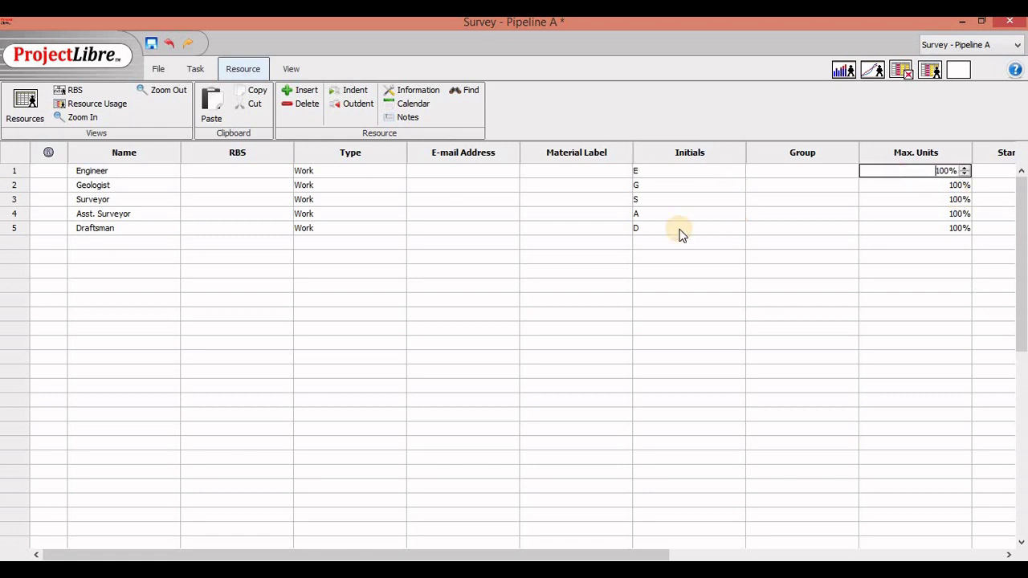
left_click(996, 171)
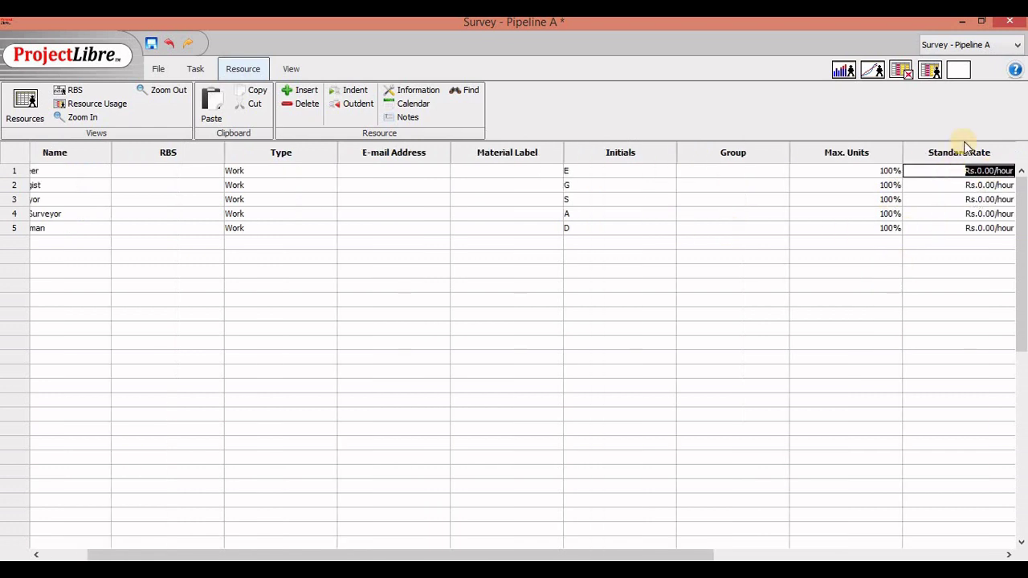
Hide the Material Label column in the resource table.
right_click(502, 152)
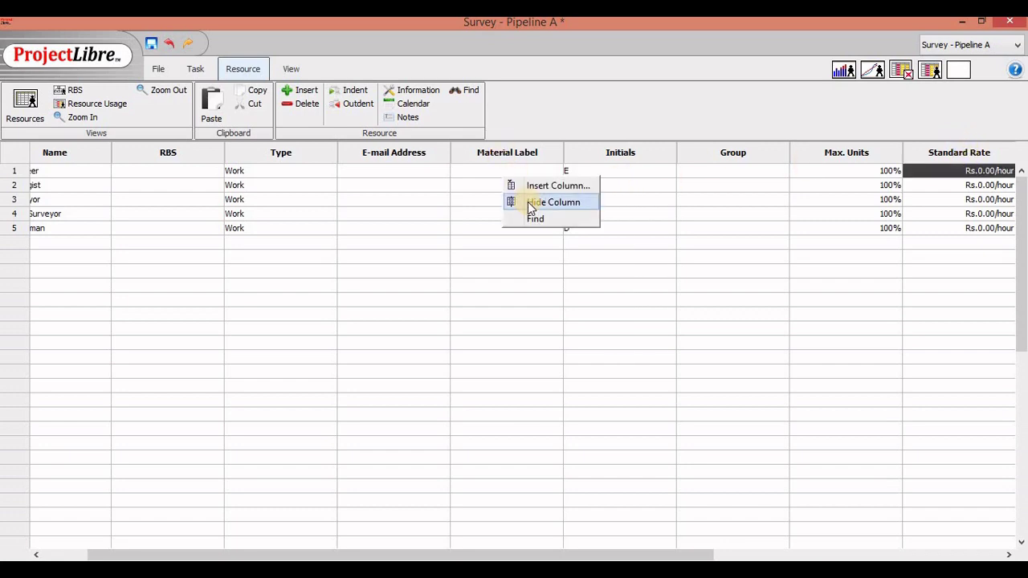
right_click(503, 153)
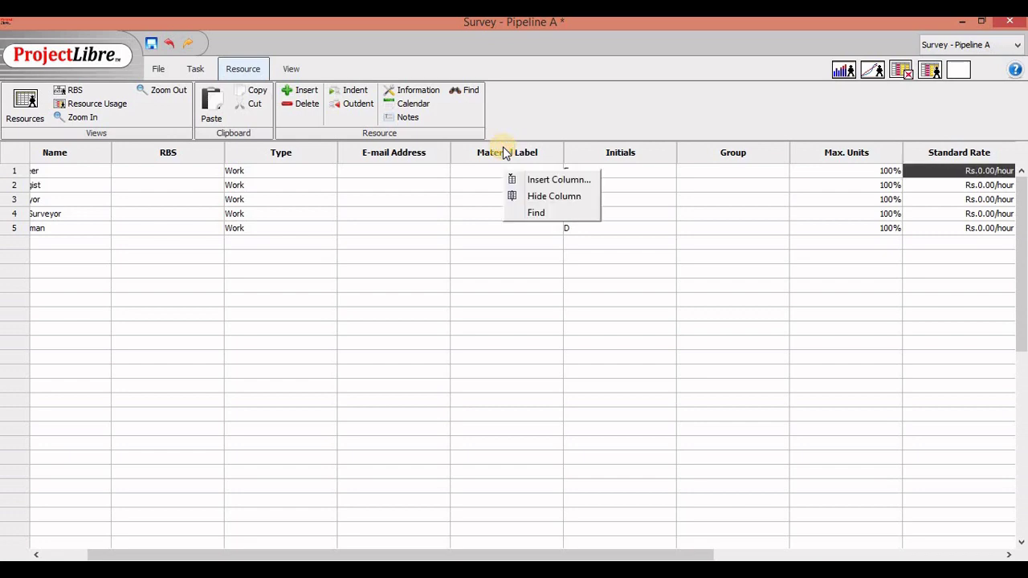
left_click(529, 196)
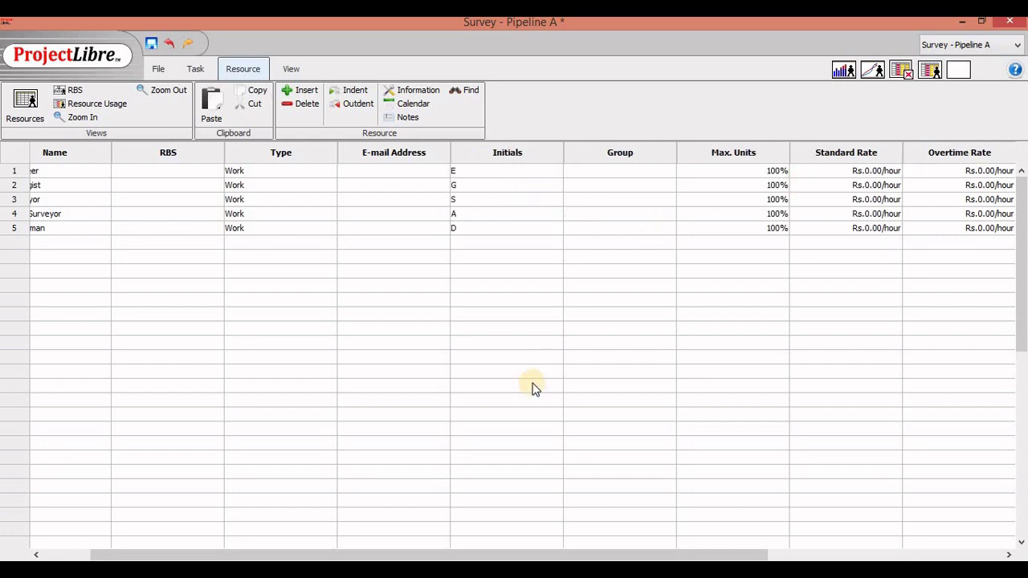
Set the standard rate of Engineer and Geologist to Rs.400.00/hour each.
left_click_drag(485, 553, 383, 554)
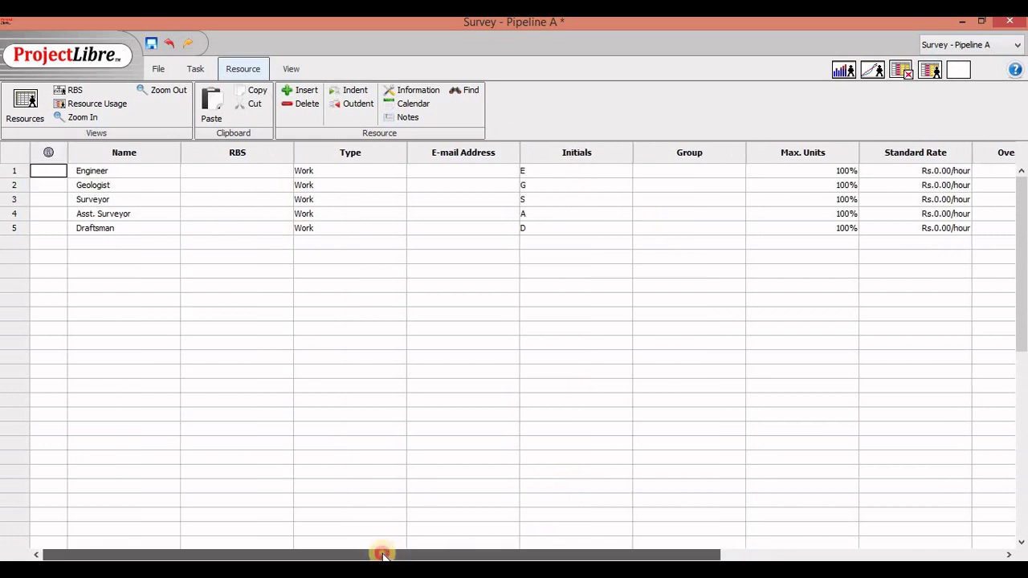
left_click(934, 172)
left_click(932, 171)
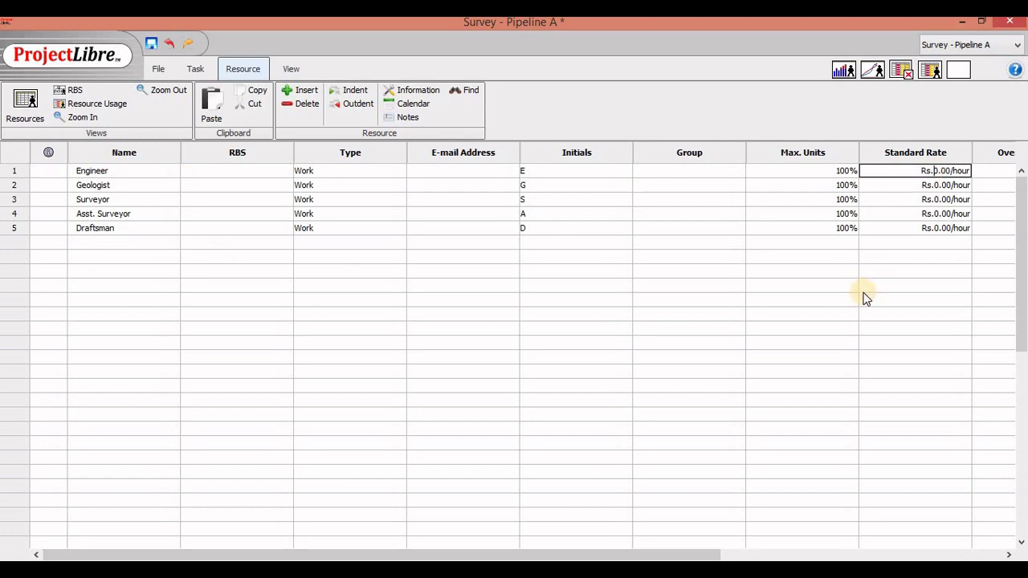
key("Return")
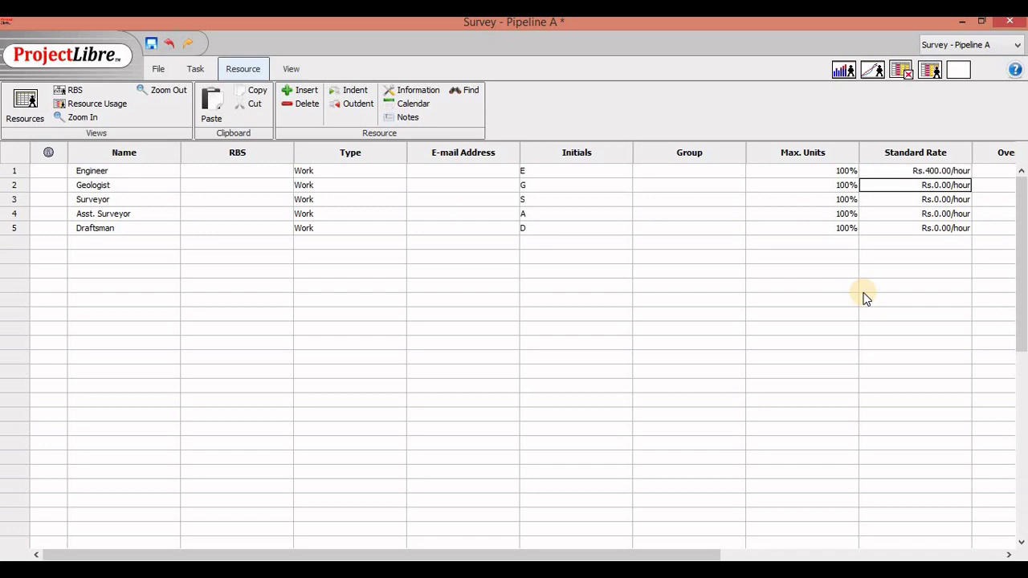
left_click(936, 185)
left_click(935, 185)
type("4")
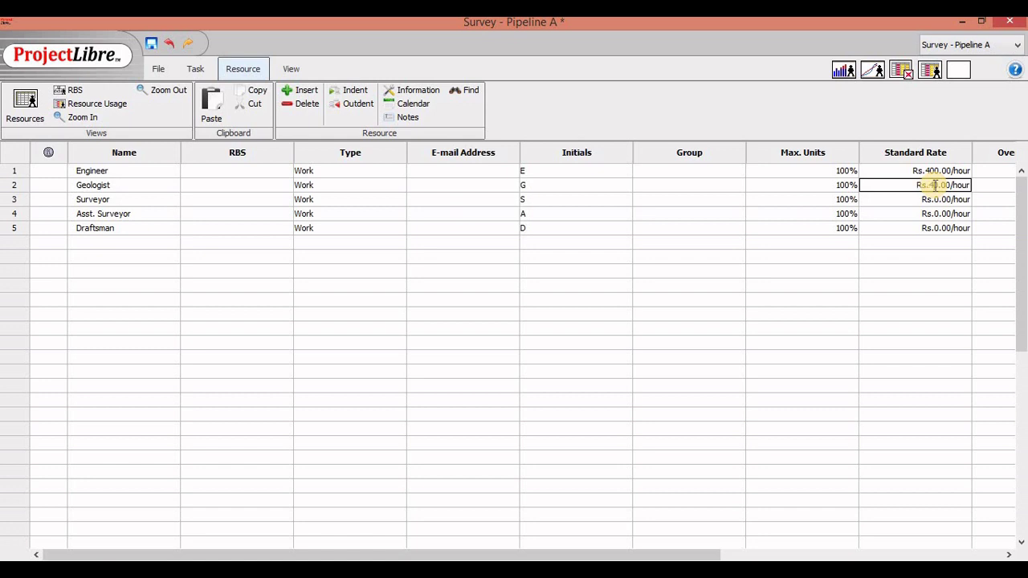
type("0")
key("Return")
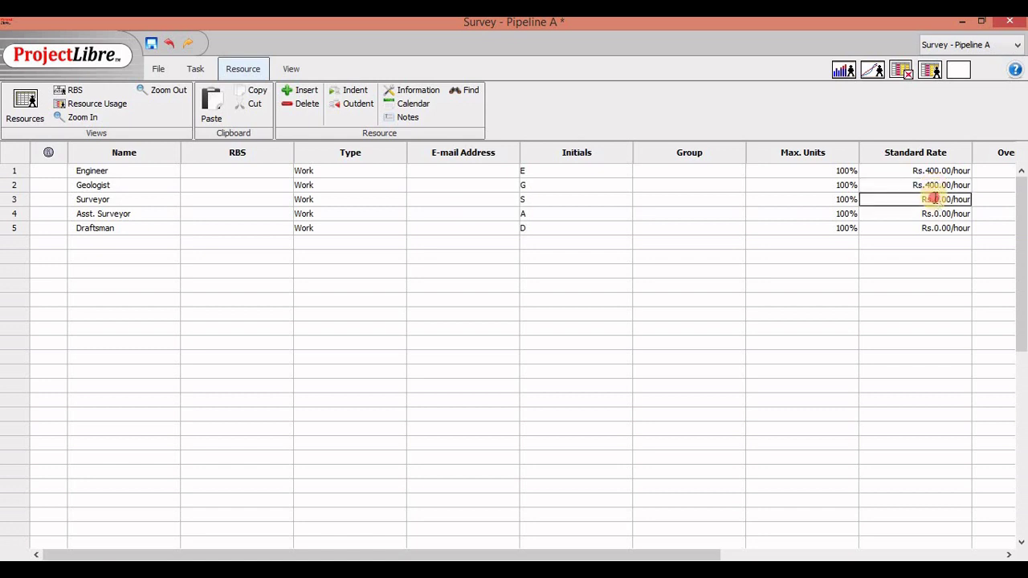
Set the Surveyor's standard rate to Rs.350.00/hour.
double_click(935, 198)
left_click(934, 199)
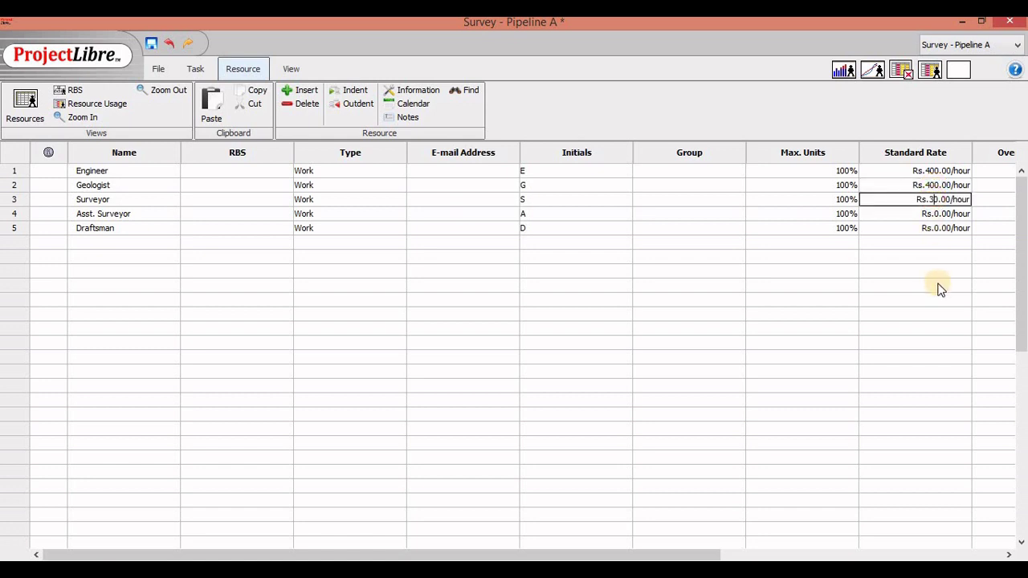
type("350")
key("Delete")
key("Return")
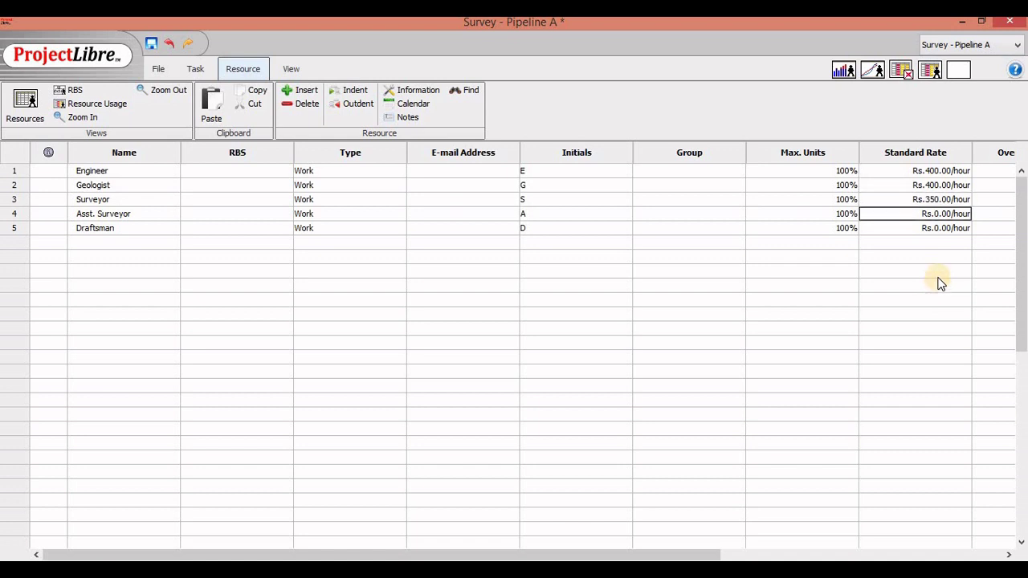
Set the standard rate of Asst. Surveyor and Draftsman to Rs.200.00/hour each.
triple_click(936, 214)
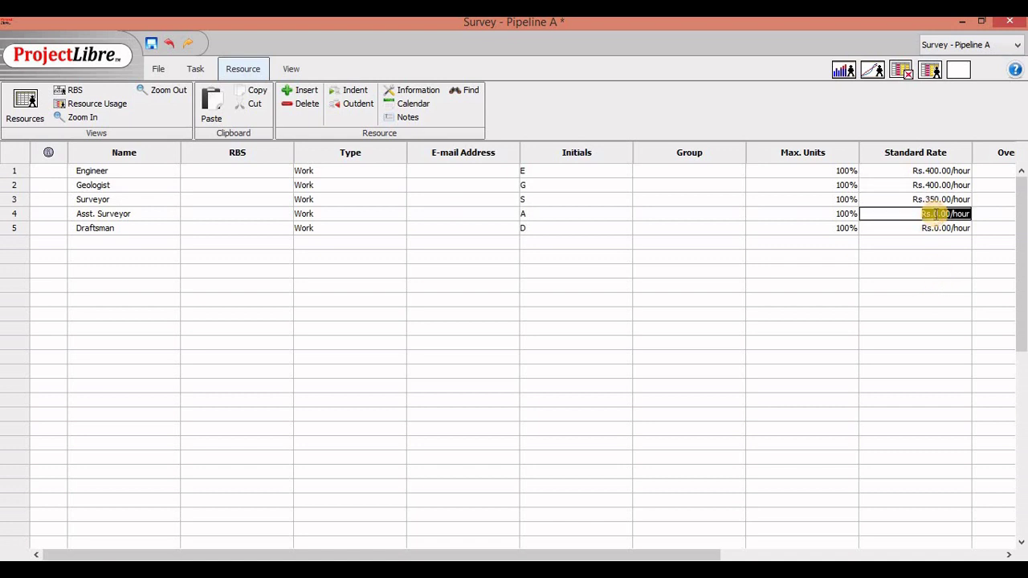
type("200")
key("Return")
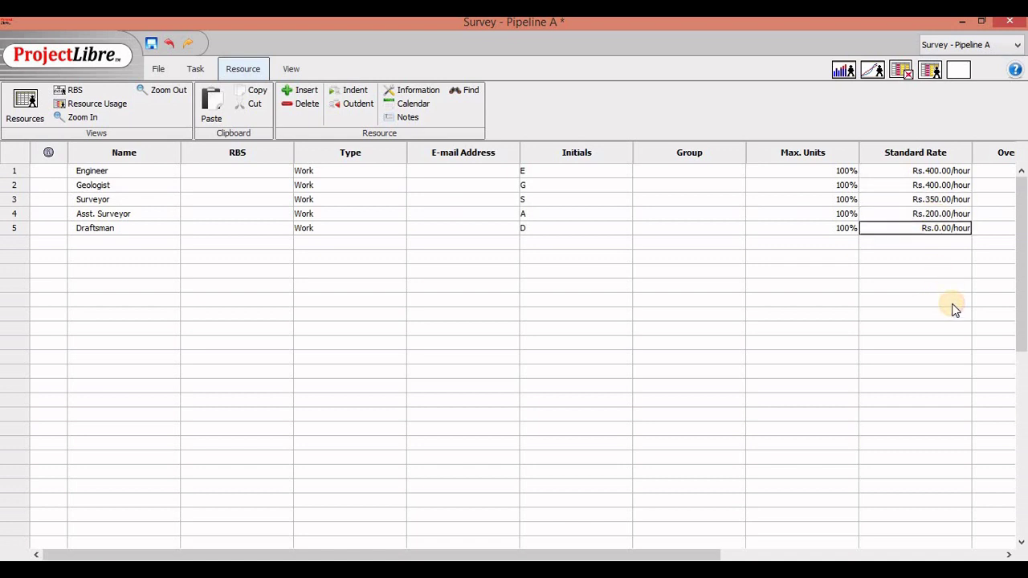
triple_click(934, 228)
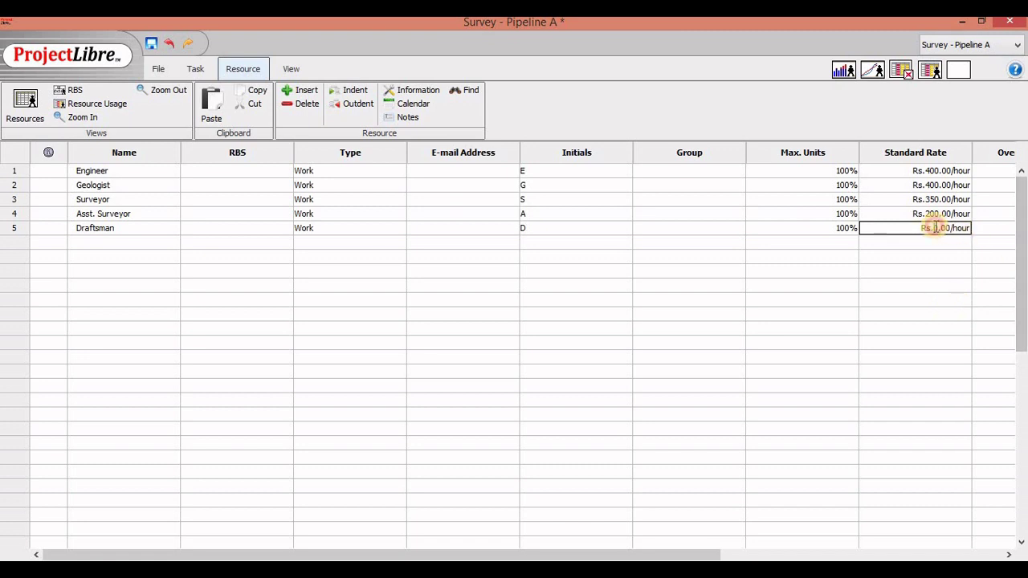
left_click(936, 228)
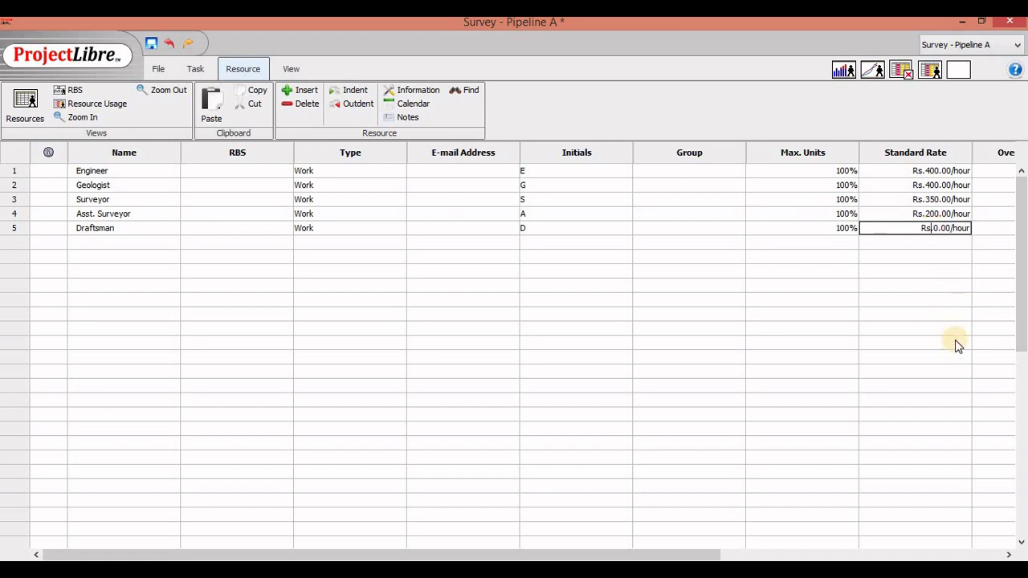
type("20")
key("Return")
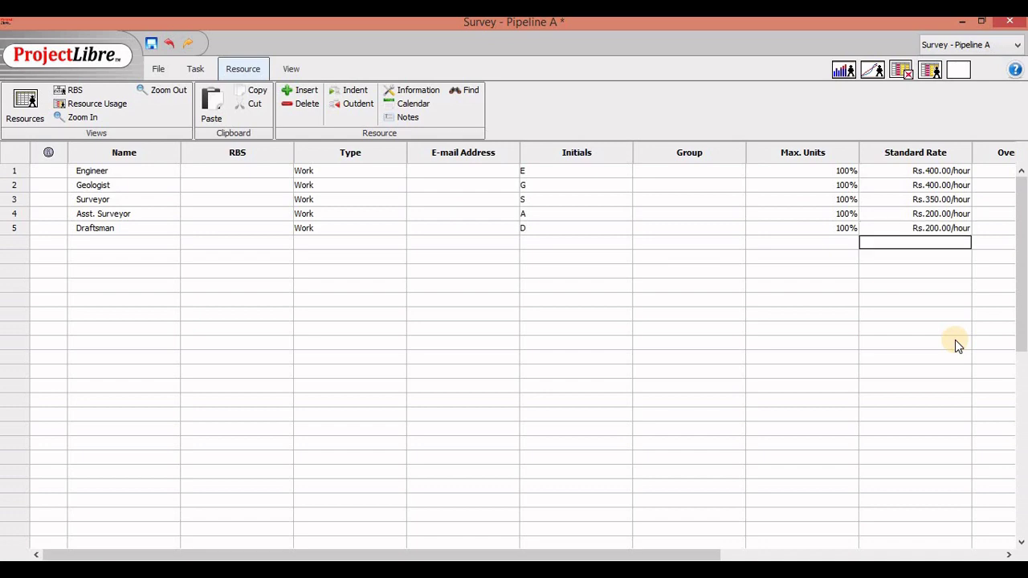
Look over the Engineer row's fields between the Name and Standard Rate columns.
key("Up")
key("Up")
key("Up")
key("Up")
key("Up")
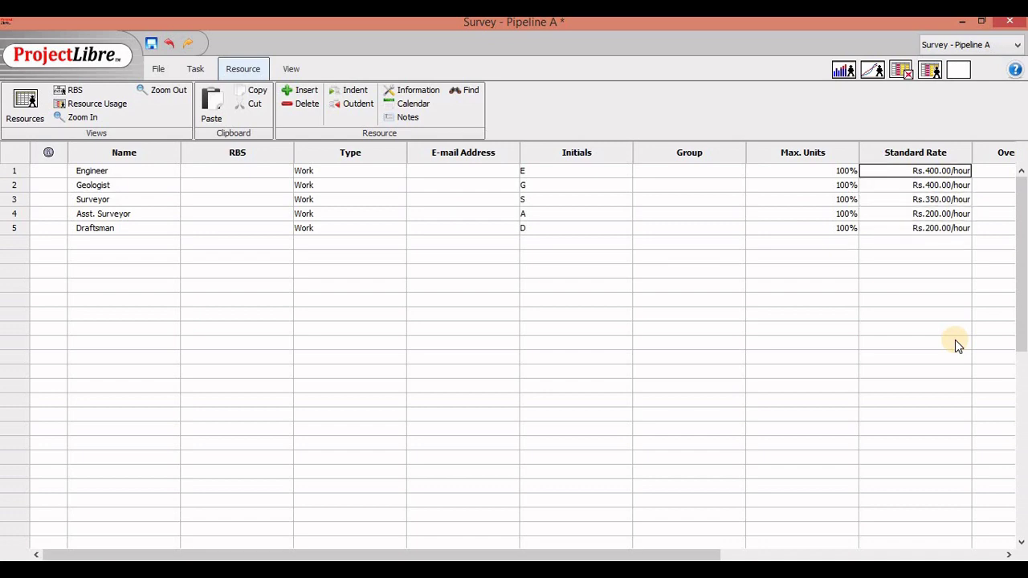
key("Left")
key("Left")
key("Left")
key("Left")
key("Left")
key("Left")
key("Left")
key("Left")
key("Right")
key("Right")
key("Right")
key("Right")
key("Right")
key("Right")
key("Right")
key("Right")
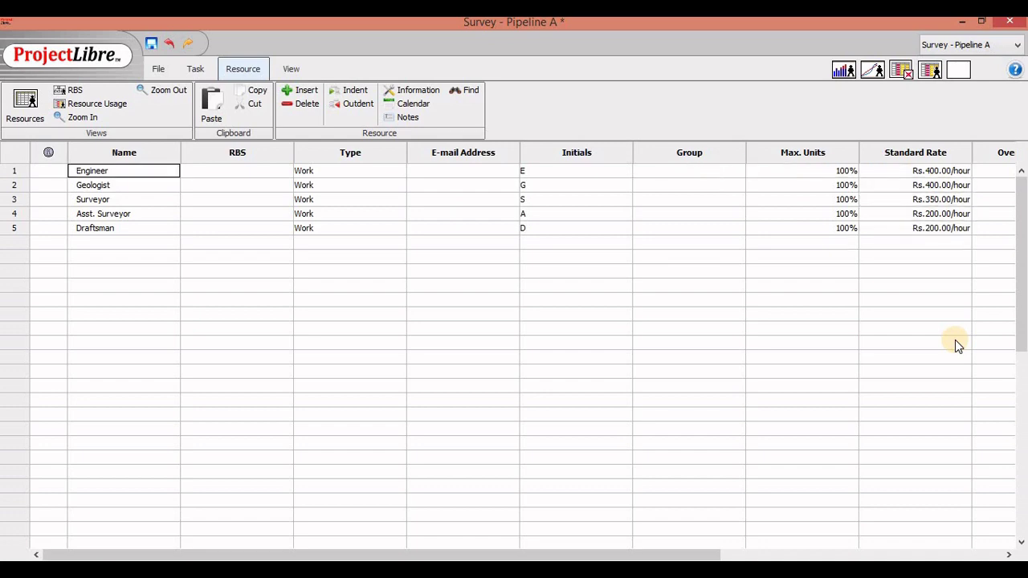
Examine the Overtime Rate column for all five resources and the fields next to it.
key("Right")
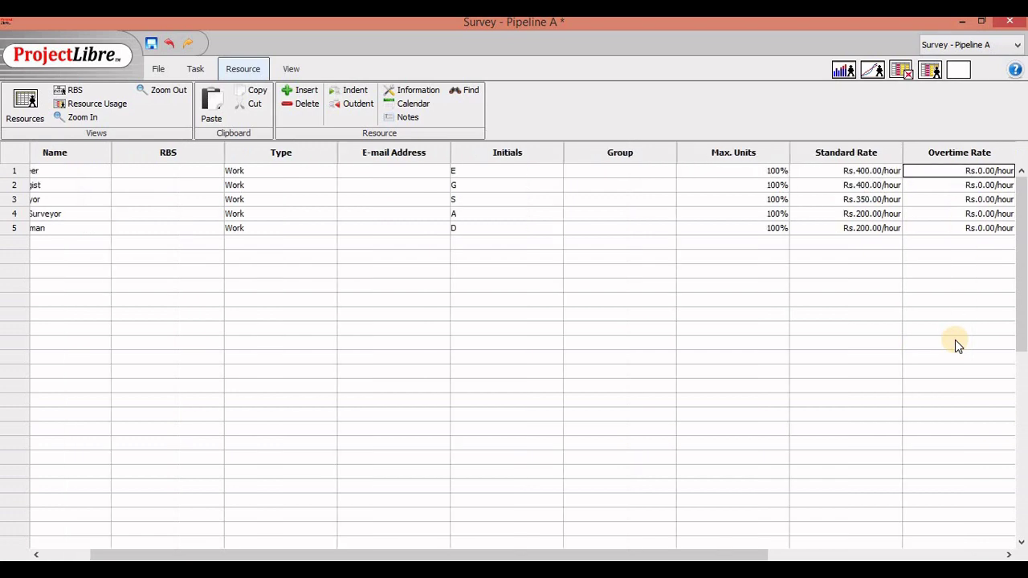
key("Down")
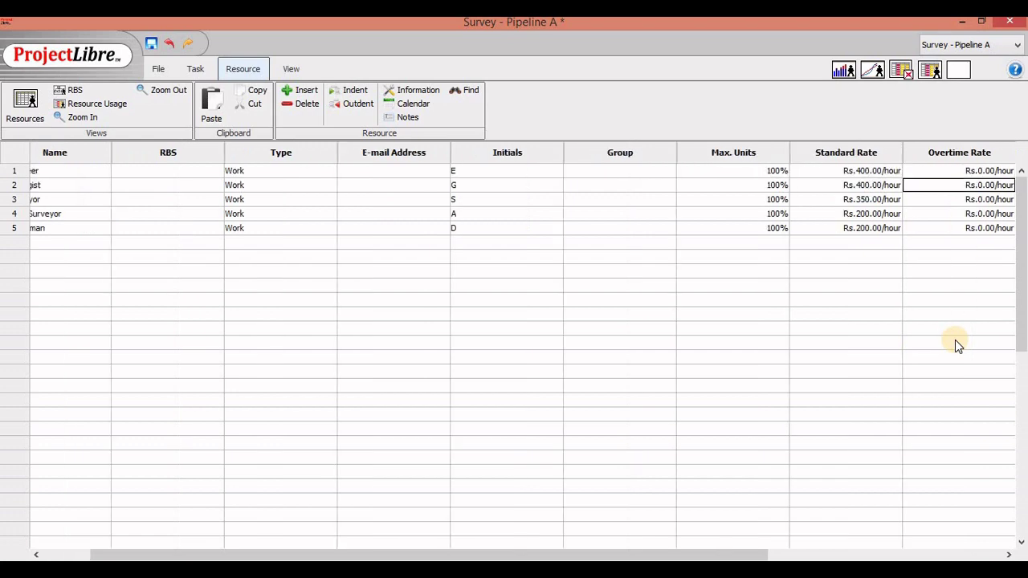
key("Down")
key("Down")
key("Down")
key("Up")
key("Up")
key("Up")
key("Up")
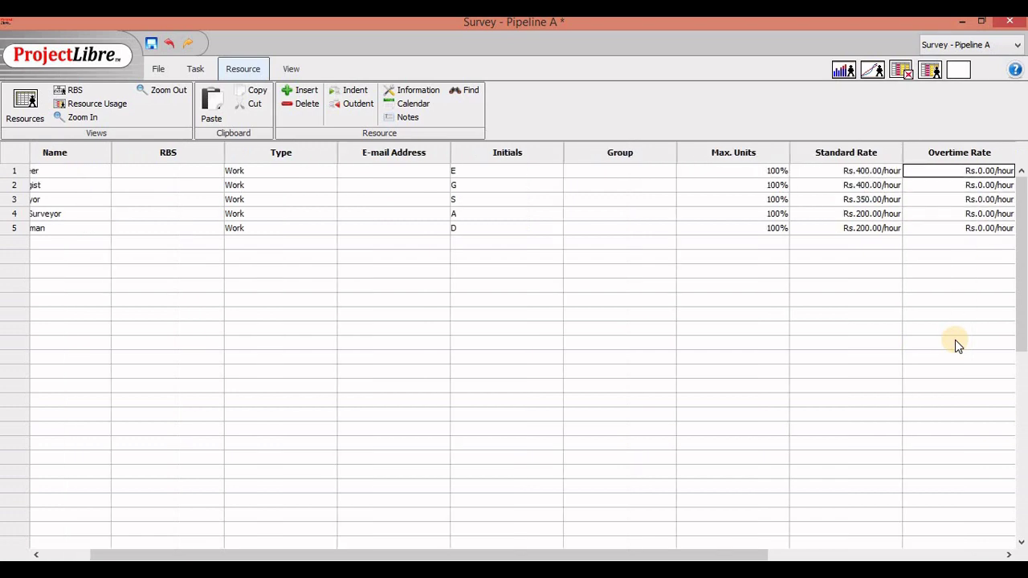
key("Left")
key("Left")
key("Left")
key("Left")
key("Right")
key("Right")
key("Right")
key("Right")
key("Home")
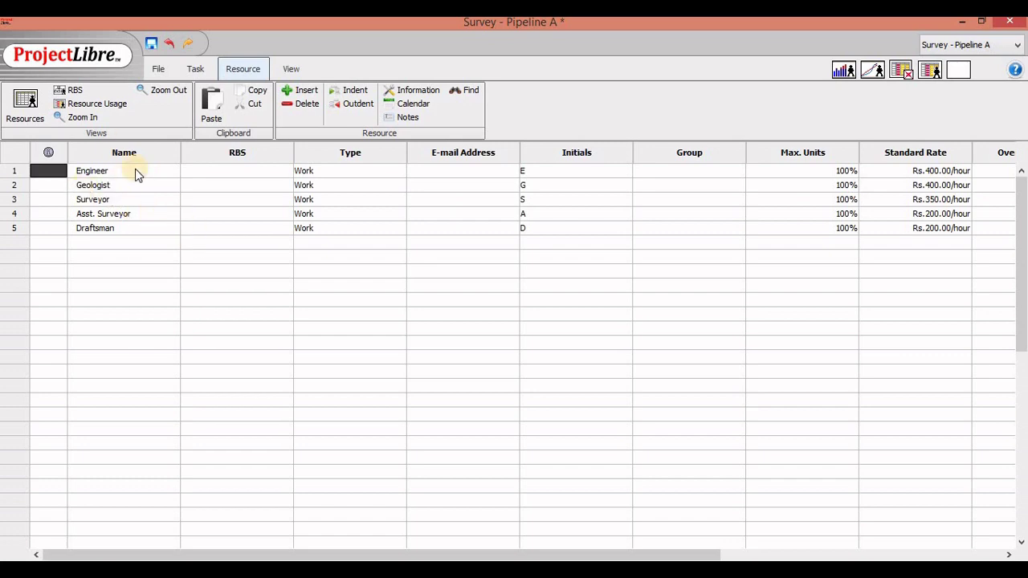
Check the resource breakdown structure chart, then indent Asst. Surveyor beneath Surveyor in the resource list.
left_click(71, 90)
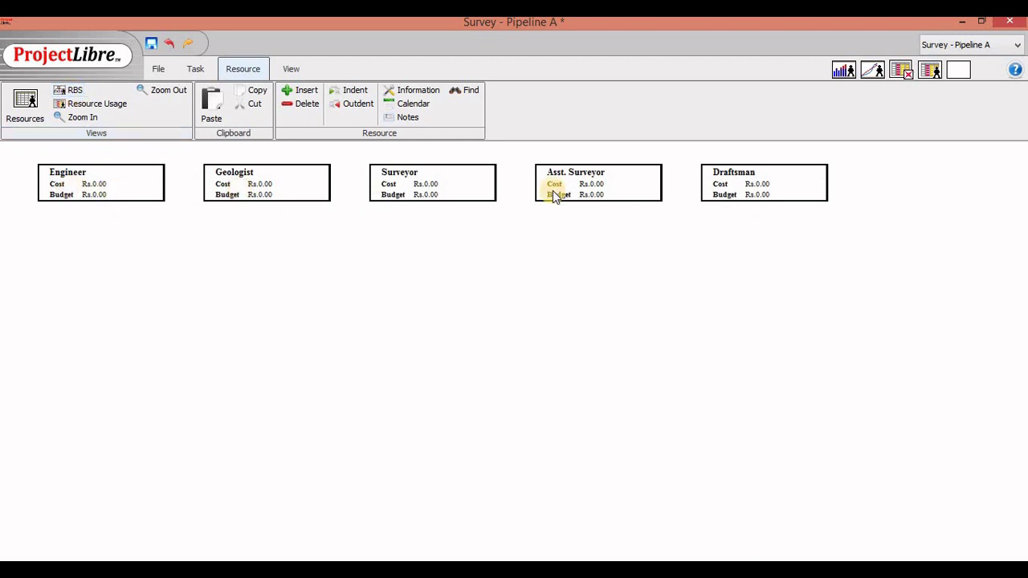
left_click(27, 98)
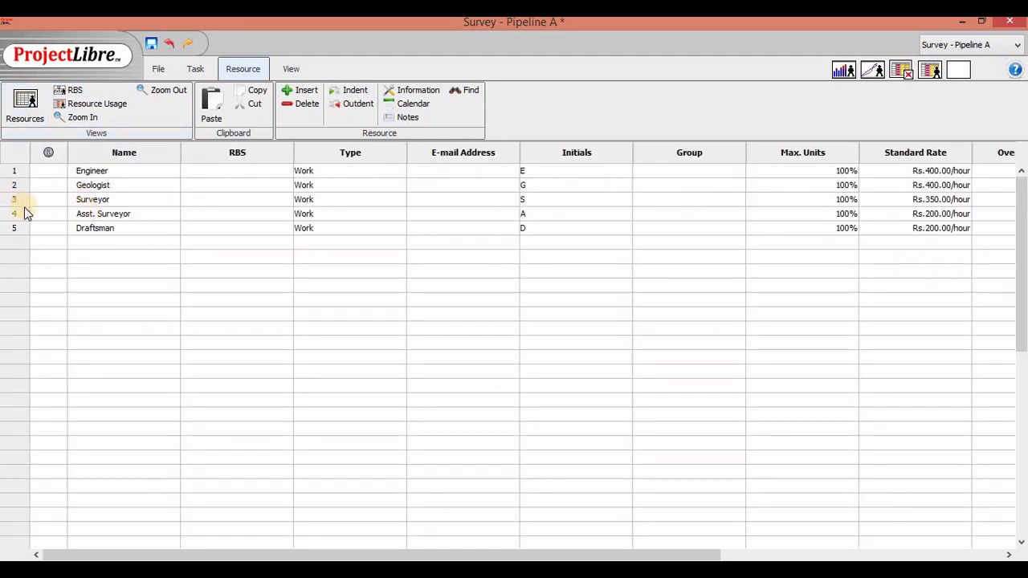
left_click(14, 213)
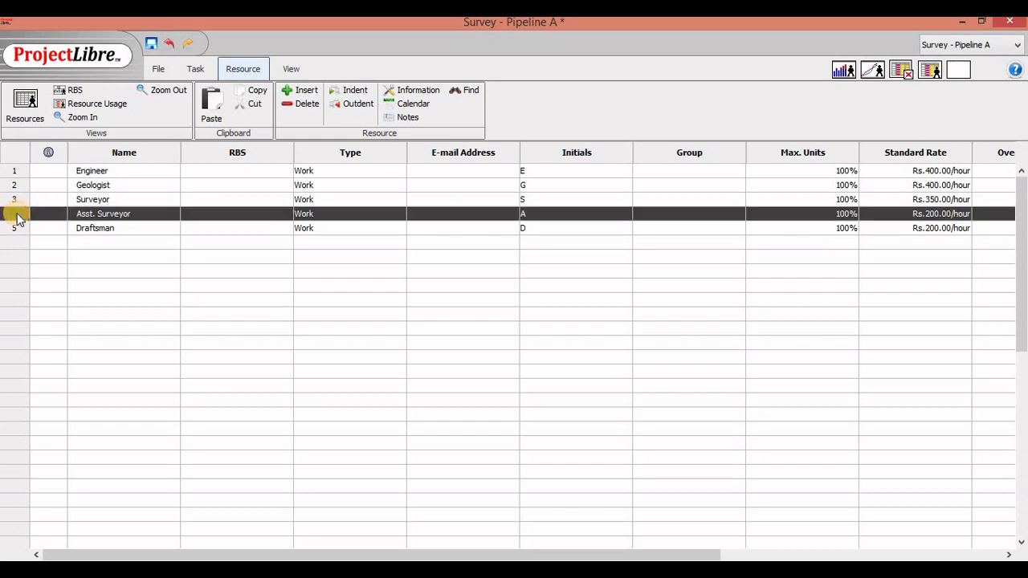
left_click(349, 91)
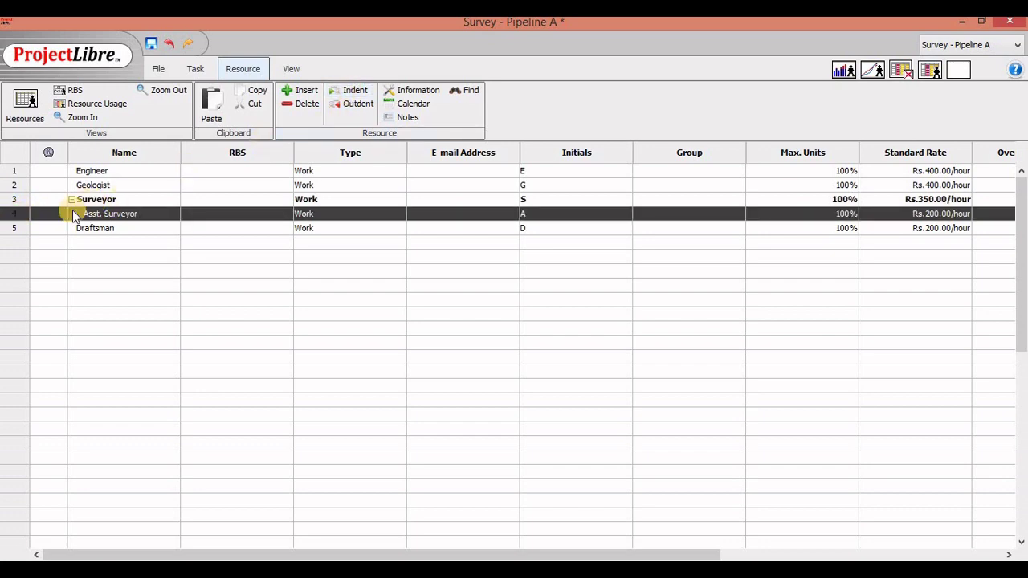
Move Draftsman directly below Engineer in the resource list and indent it as Engineer's subordinate.
right_click(16, 231)
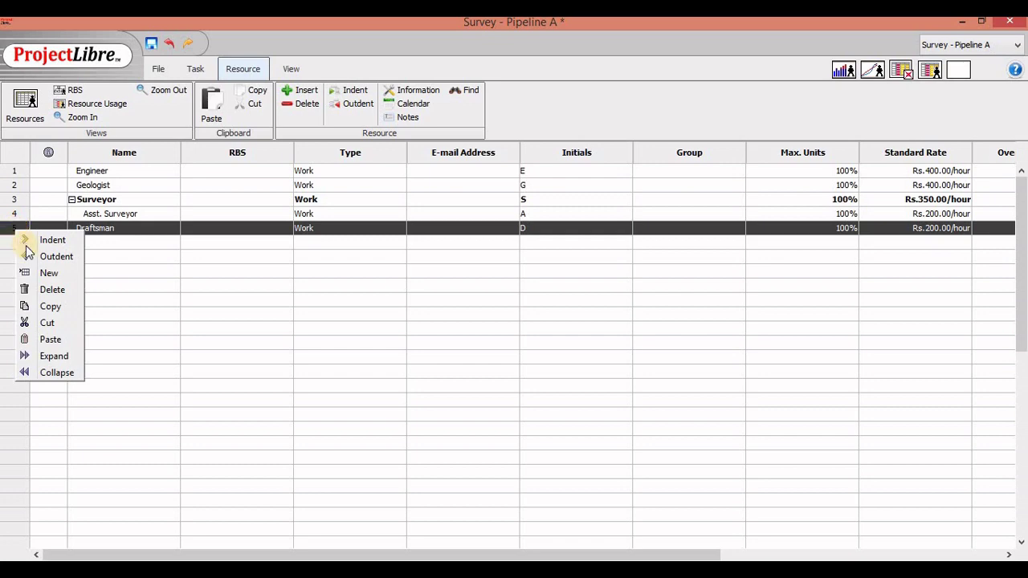
left_click(57, 324)
right_click(14, 184)
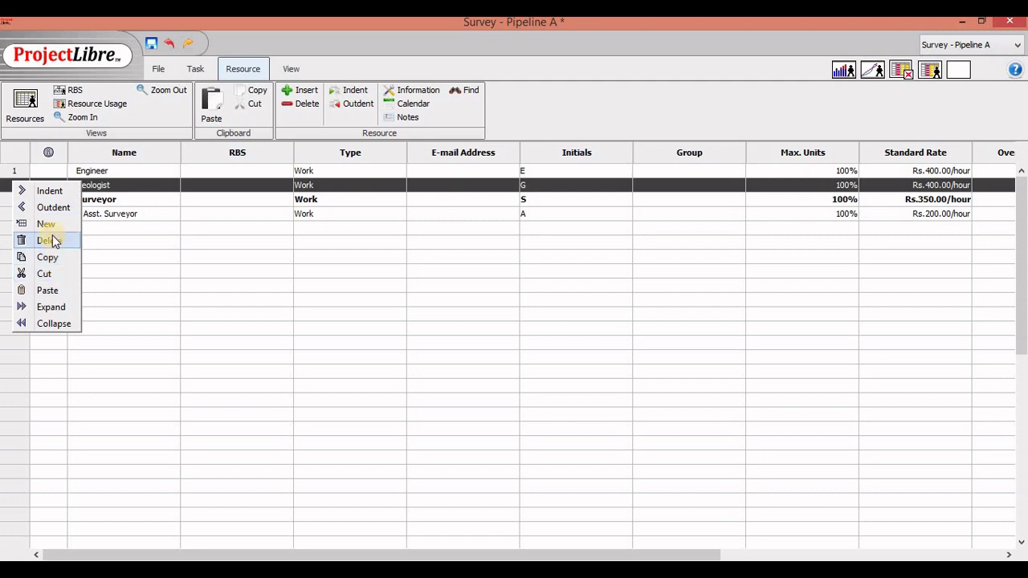
left_click(48, 290)
left_click(18, 186)
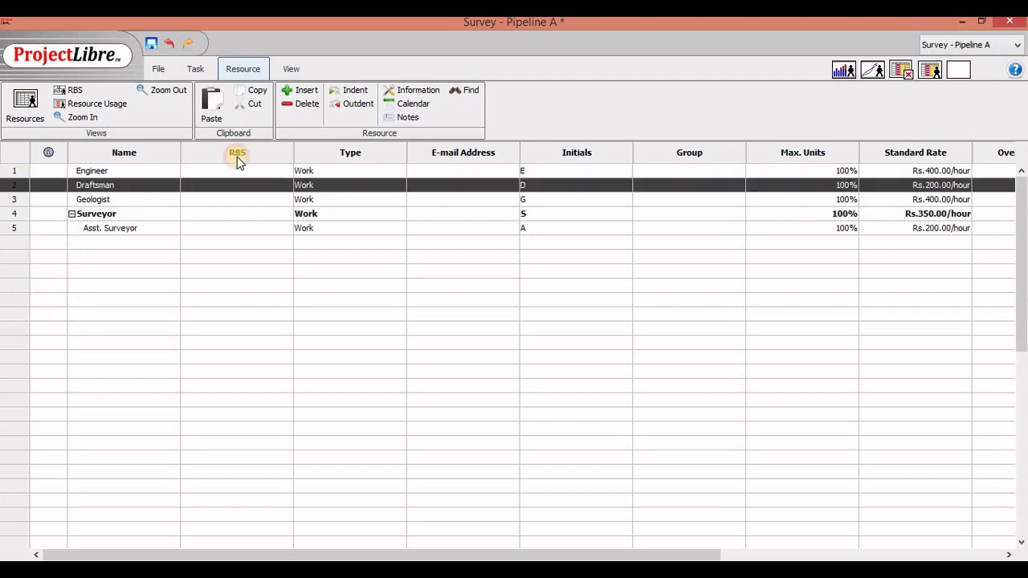
left_click(358, 92)
left_click(233, 284)
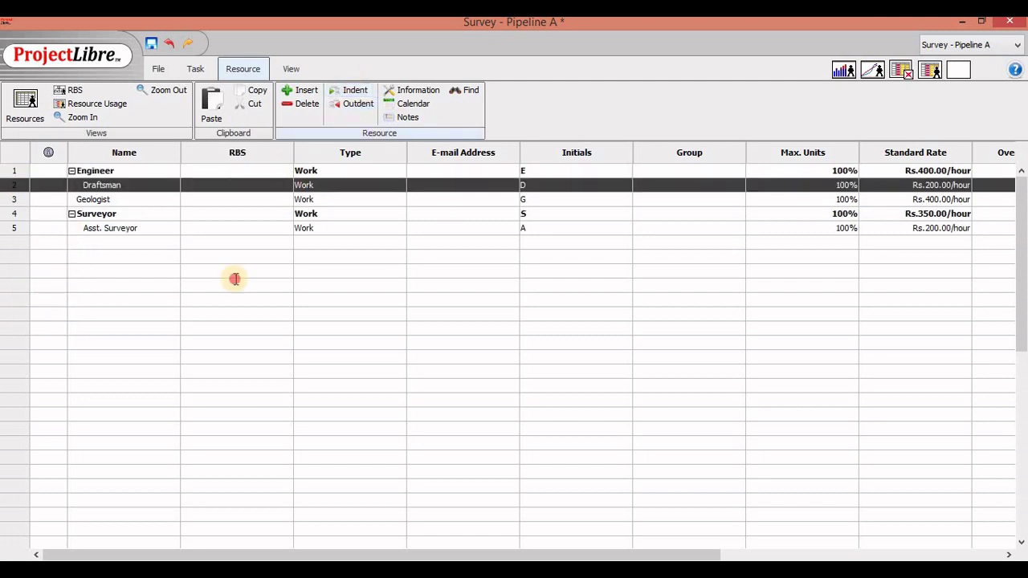
Check the hierarchy in the resource breakdown structure chart and return to the resource list.
left_click(68, 92)
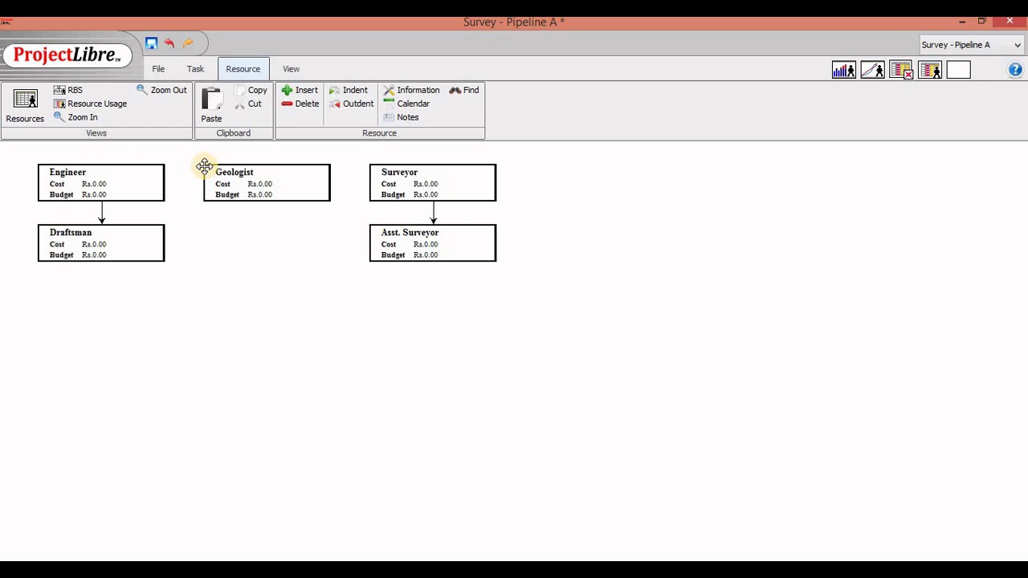
left_click(22, 110)
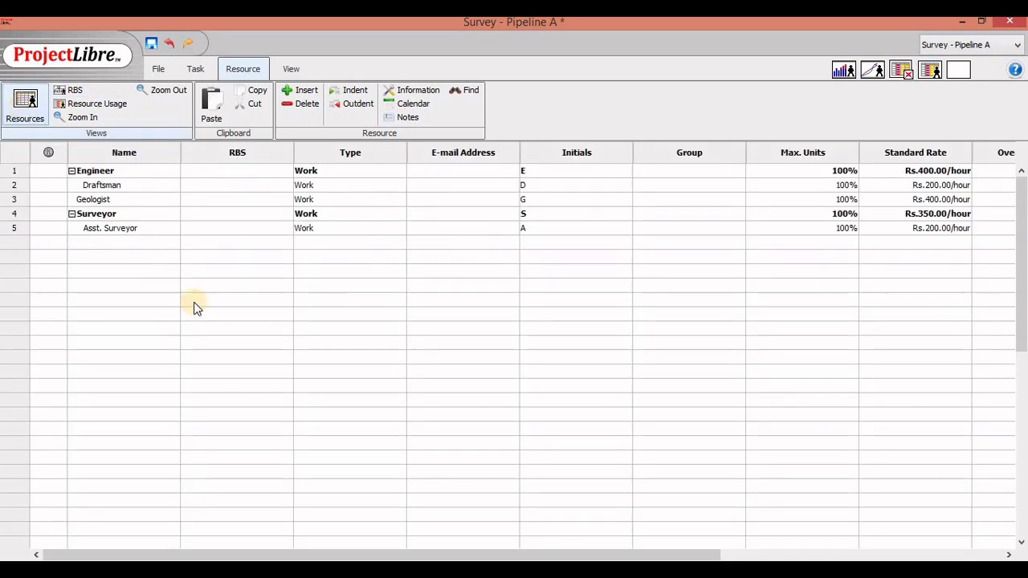
left_click(196, 301)
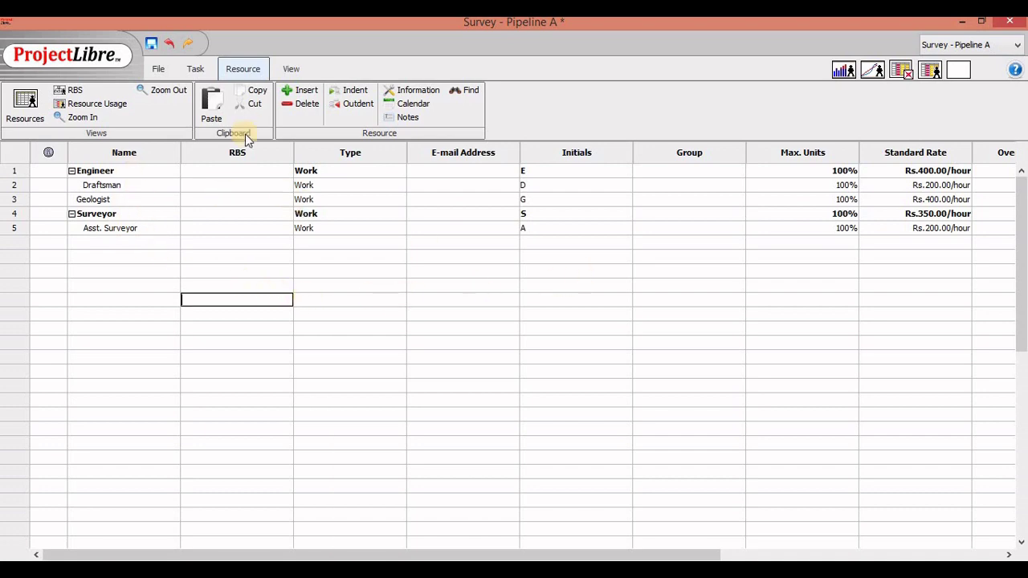
Return to the Gantt view and narrow the Finish and Predecessors columns to make room for Resource Names.
left_click(193, 69)
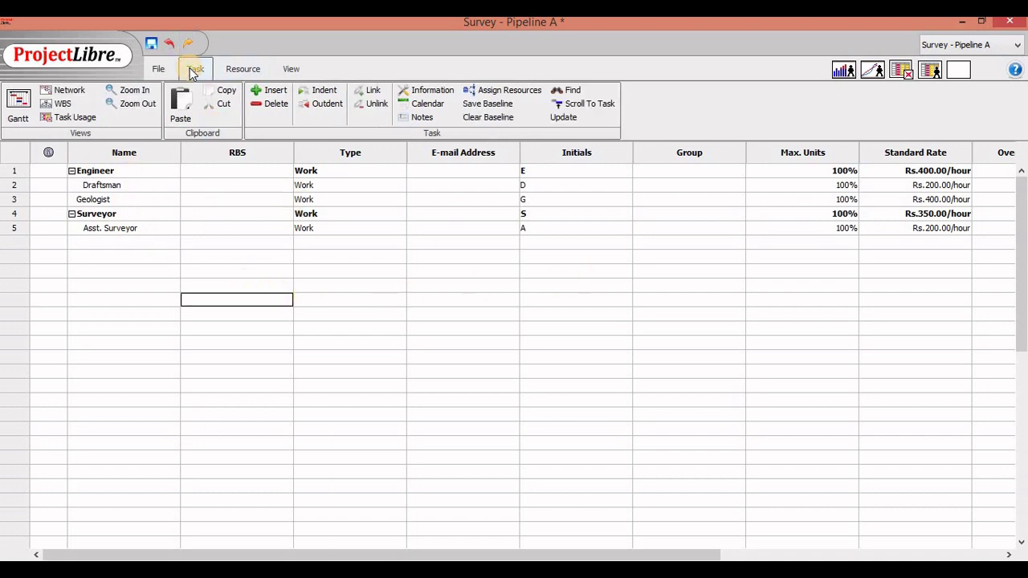
left_click(20, 102)
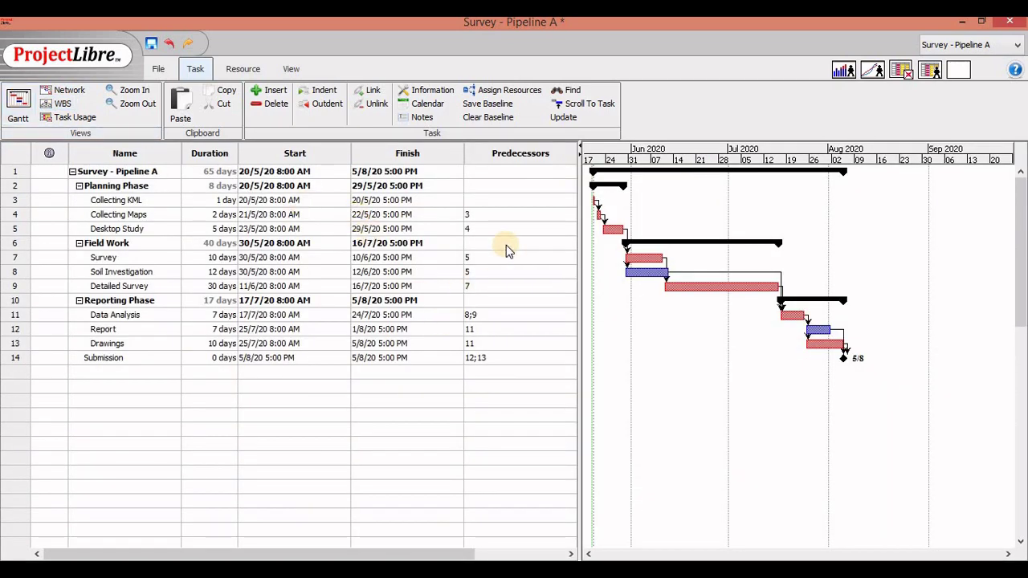
left_click_drag(463, 152, 427, 152)
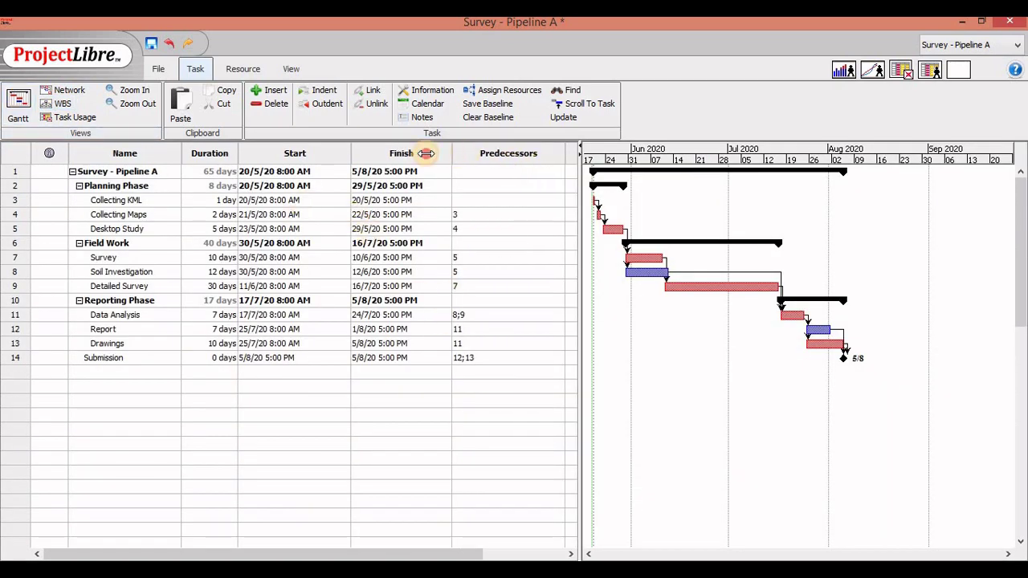
left_click_drag(542, 152, 455, 153)
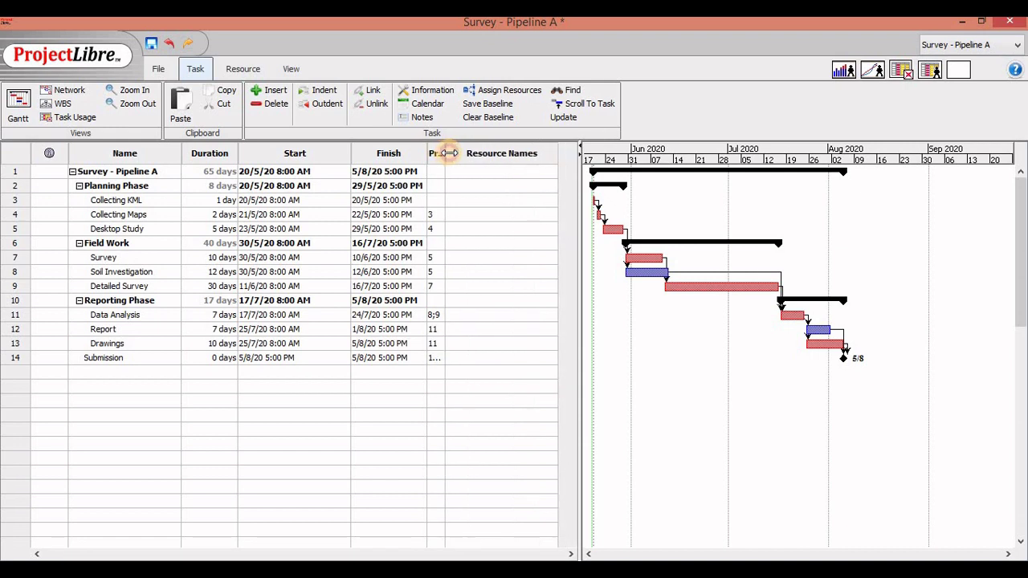
Assign Engineer as the resource for the Collecting KML, Collecting Maps and Desktop Study tasks.
left_click(477, 201)
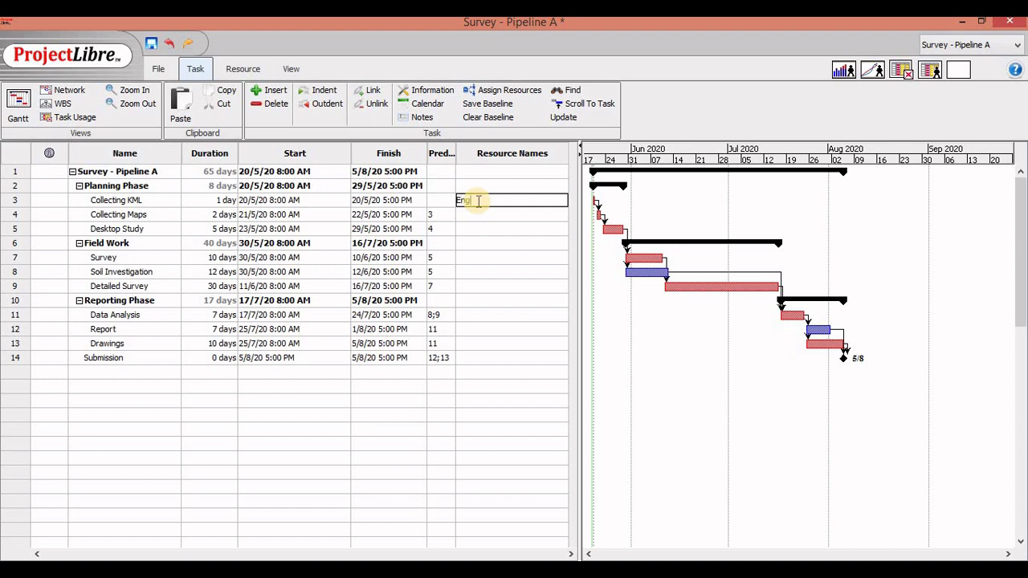
key("Return")
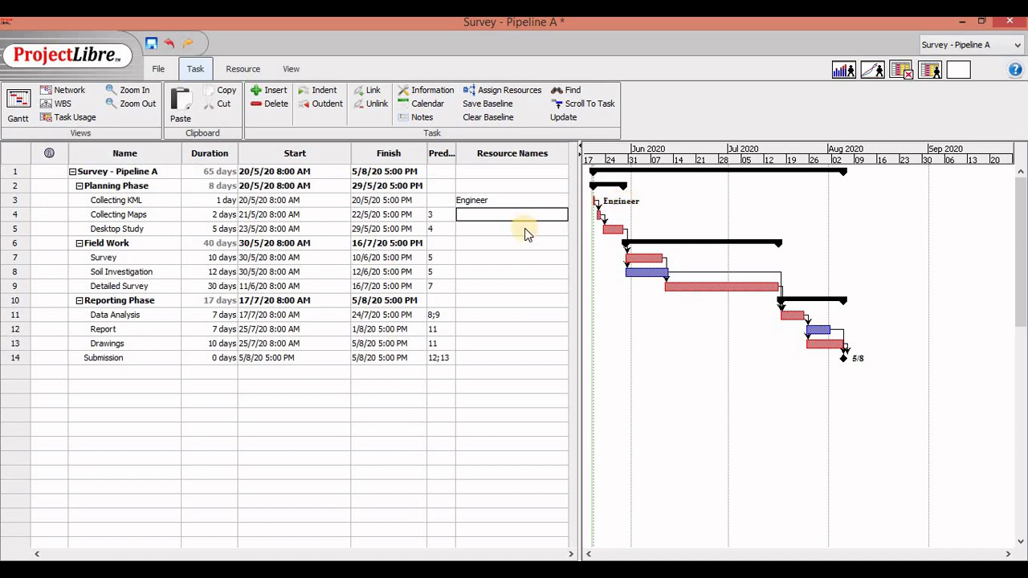
type("Engineer")
key("Return")
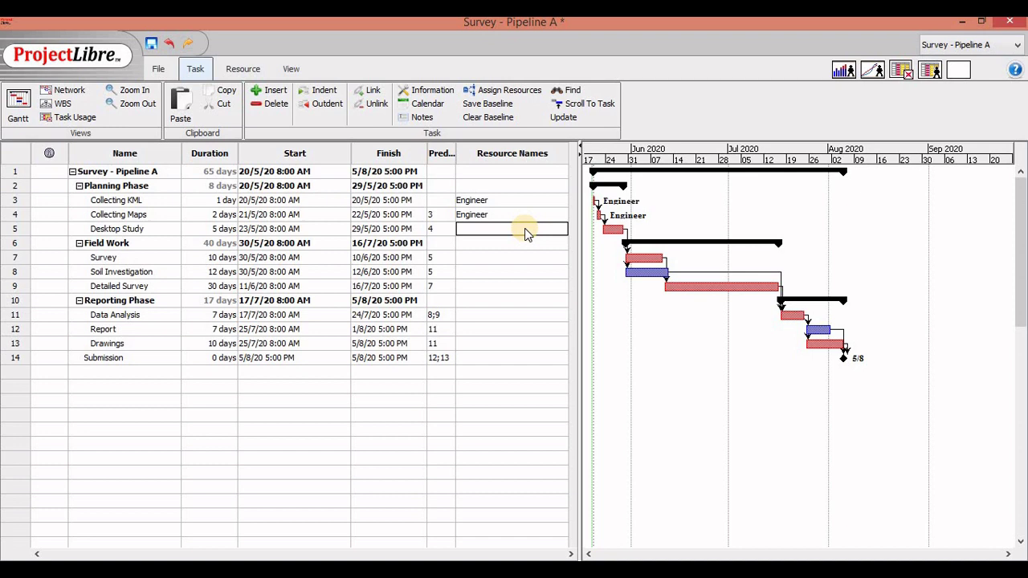
type("Engineer")
key("Return")
key("Return")
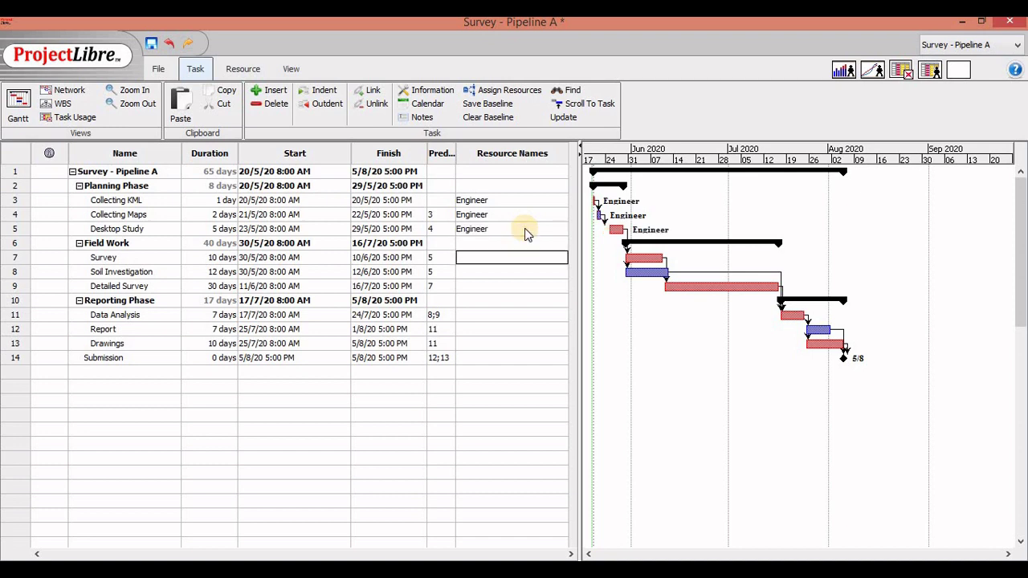
Assign Asst. Surveyor to Survey, Geologist to Soil Investigation, and Surveyor to Detailed Survey.
key("Return")
key("Up")
type("Asst. Surveyor")
key("Return")
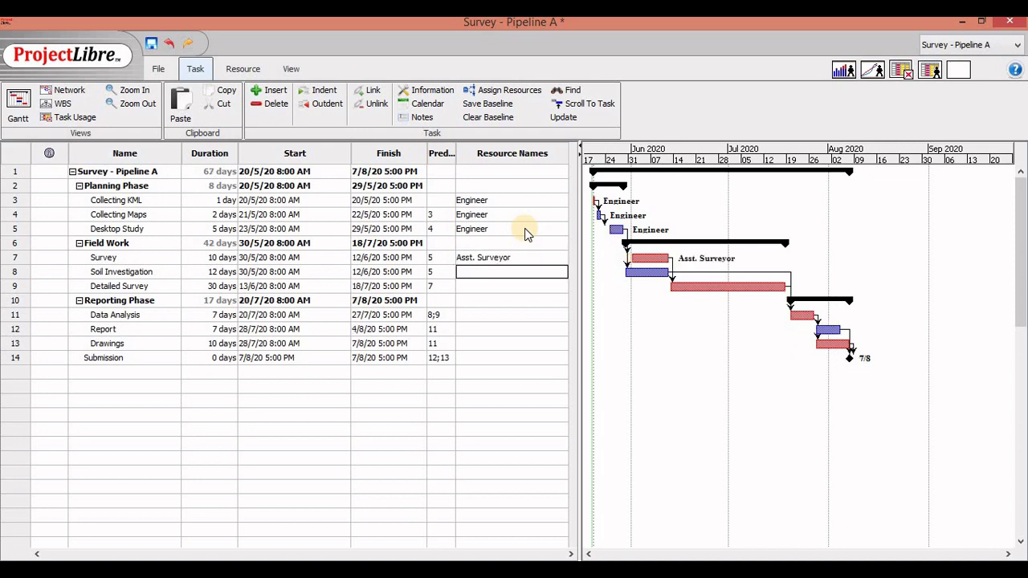
type("Geologist")
key("Return")
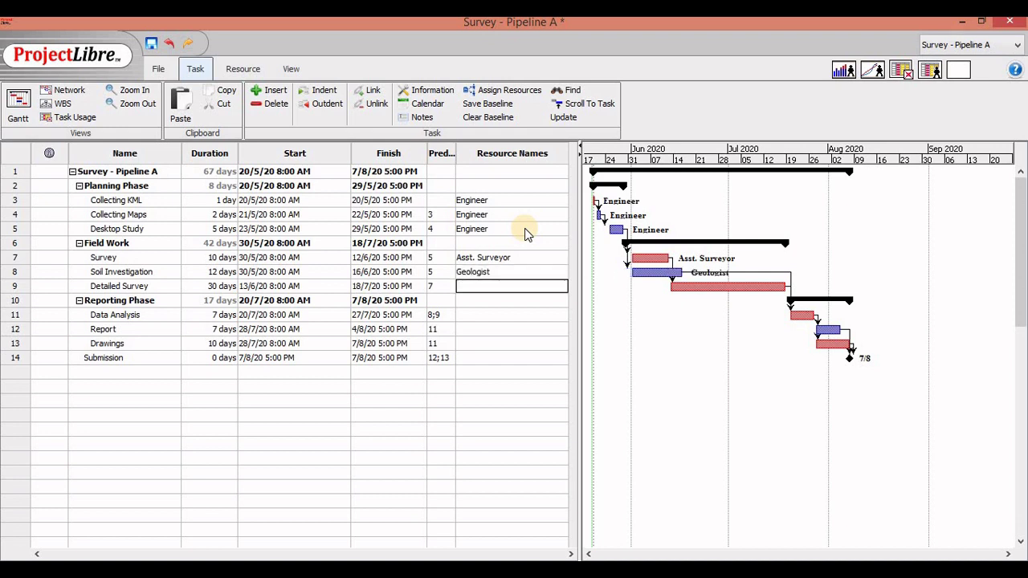
type("Surveyor")
key("Return")
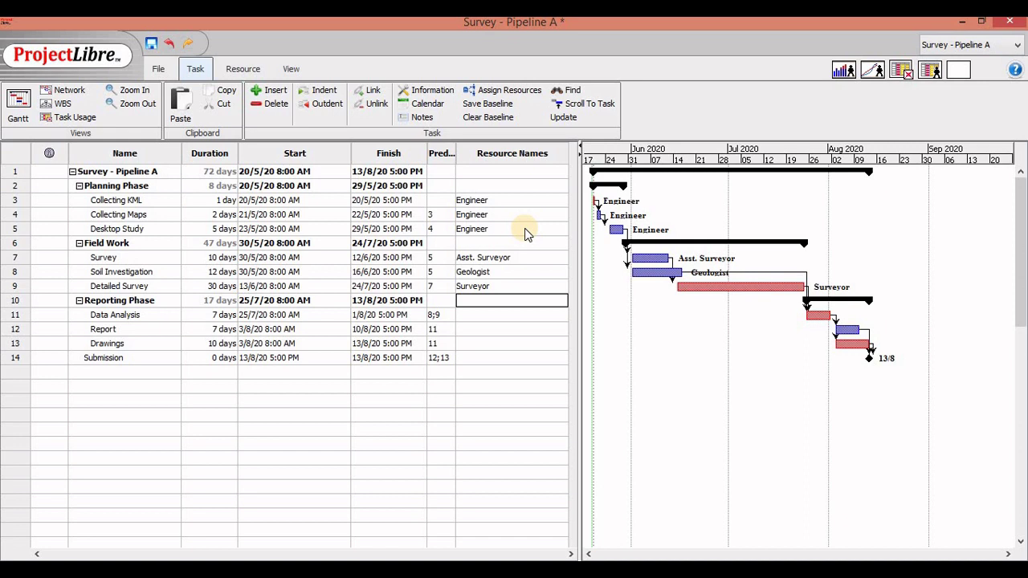
Assign Asst. Surveyor as an additional resource on the Detailed Survey task.
key("Up")
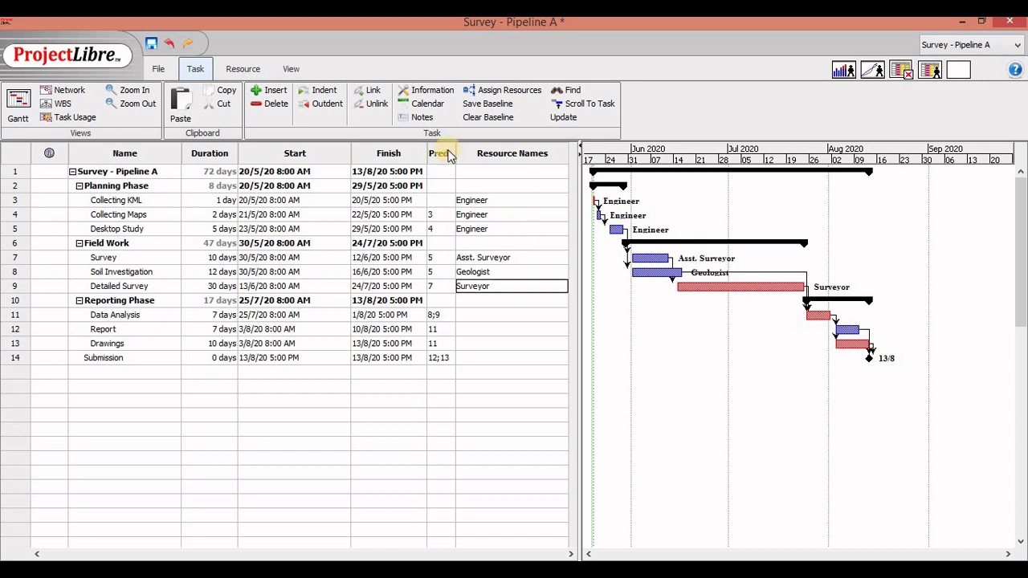
left_click(480, 90)
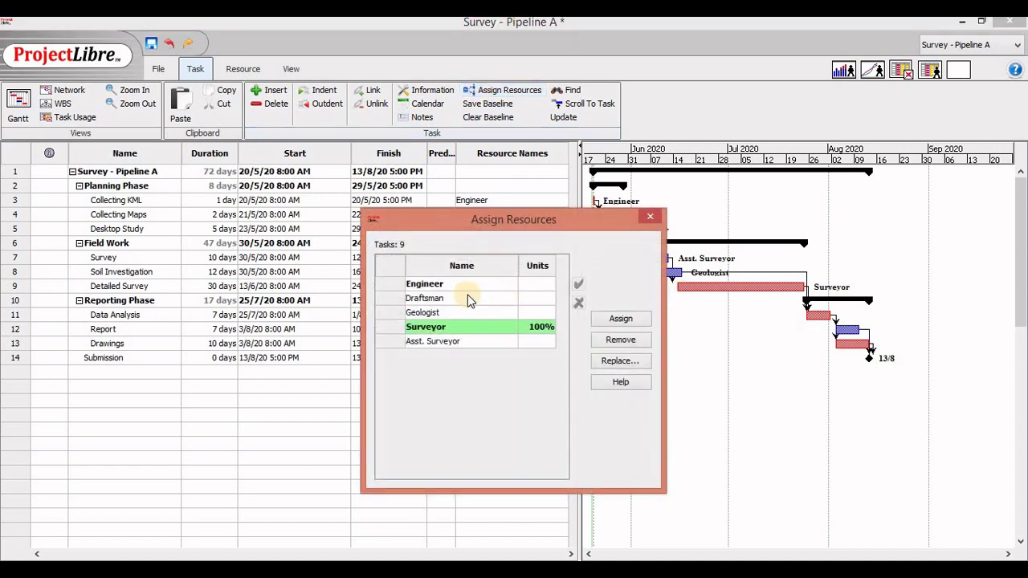
left_click(434, 342)
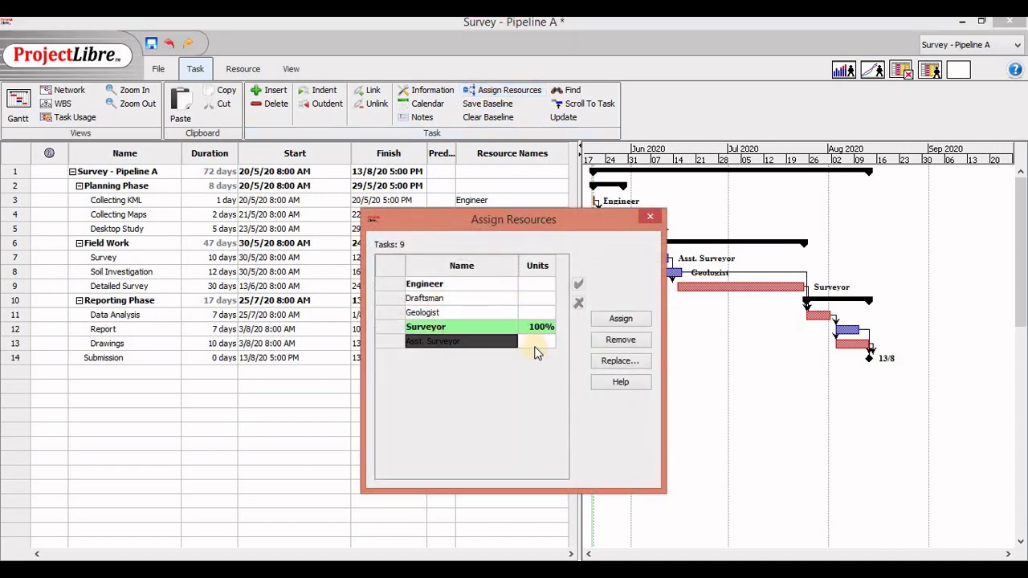
left_click(619, 319)
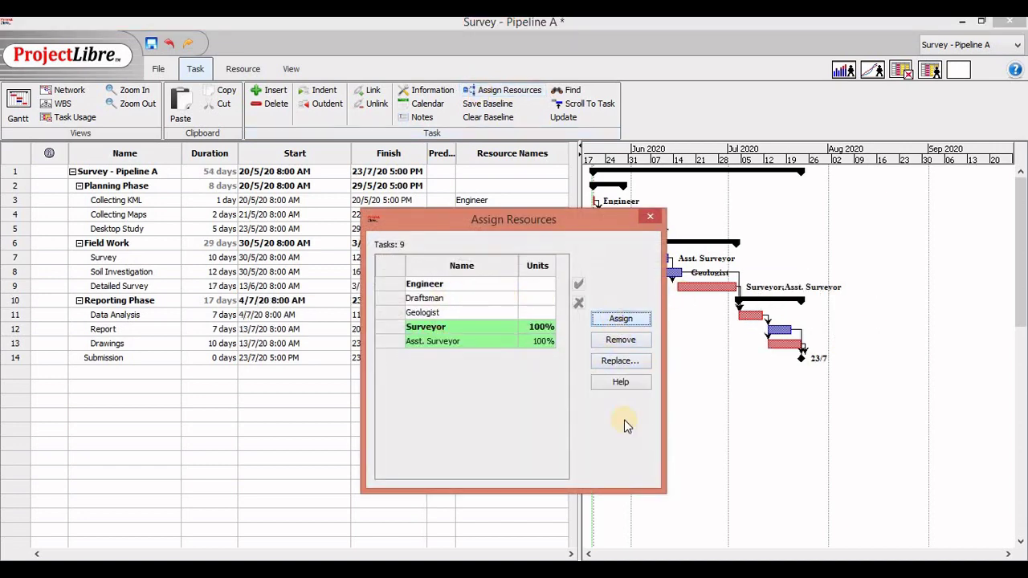
left_click(650, 216)
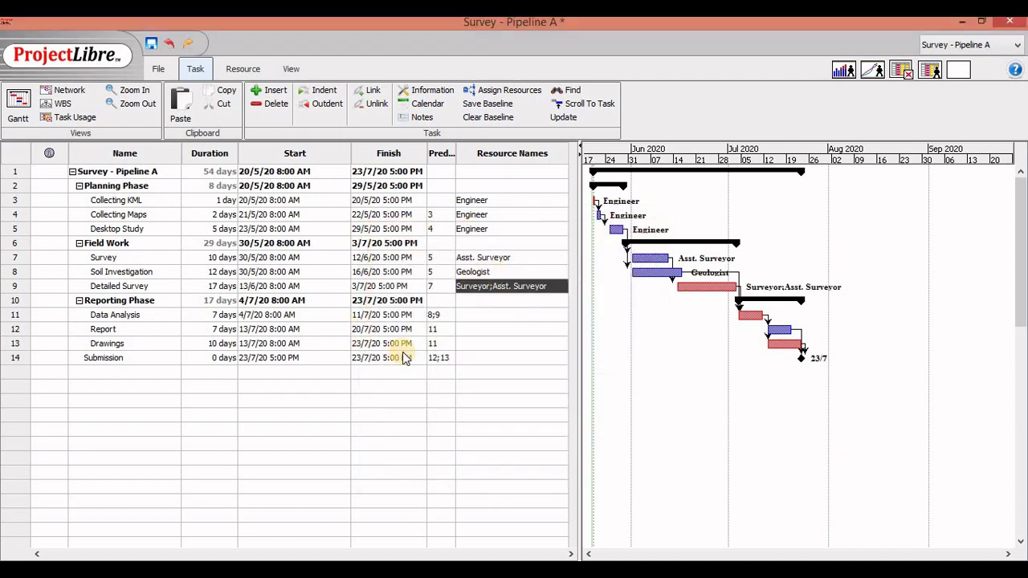
Assign Engineer to the Data Analysis and Report tasks, and Draftsman to the Drawings task.
left_click(486, 314)
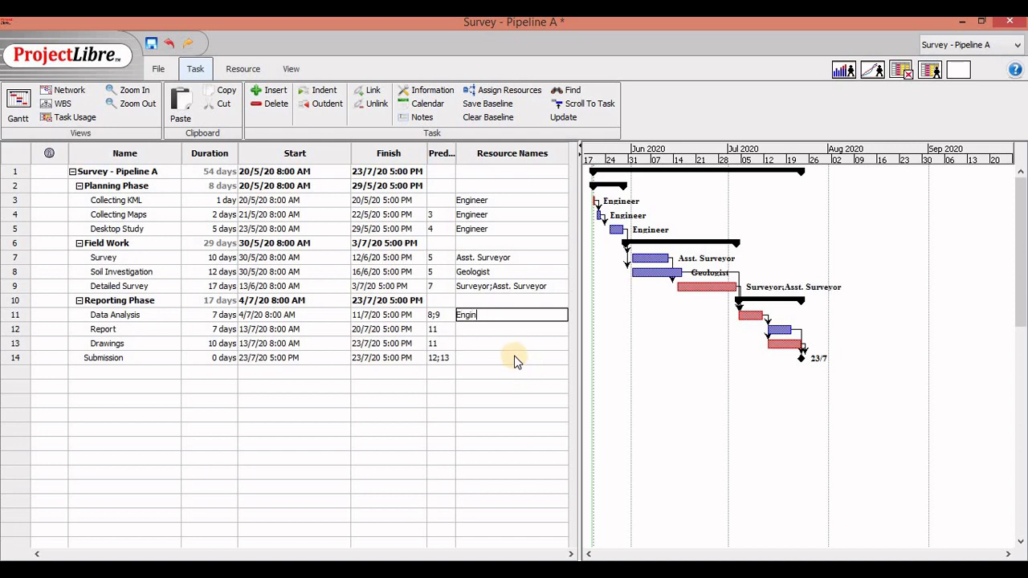
key("Return")
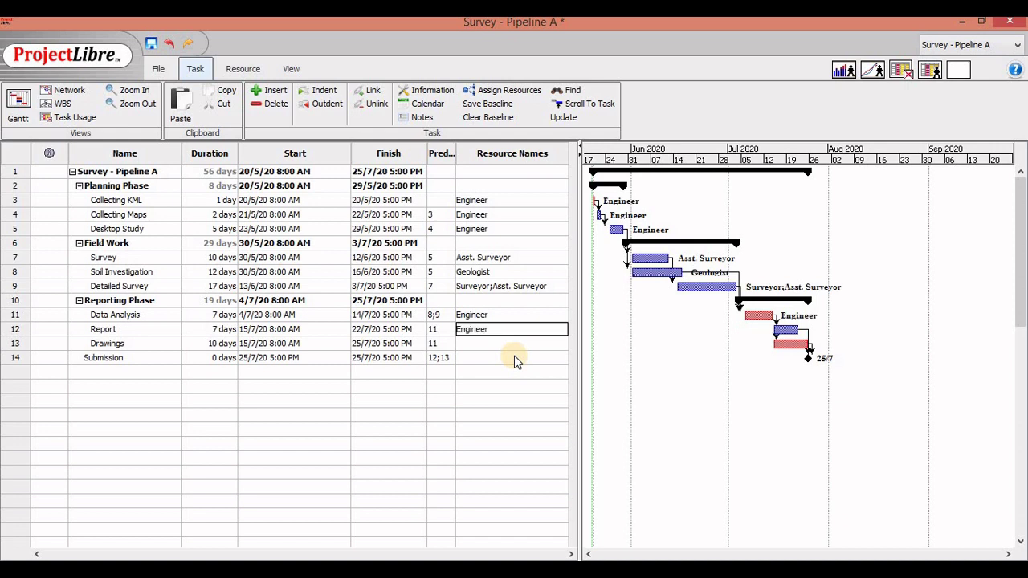
type("Engineer")
key("Return")
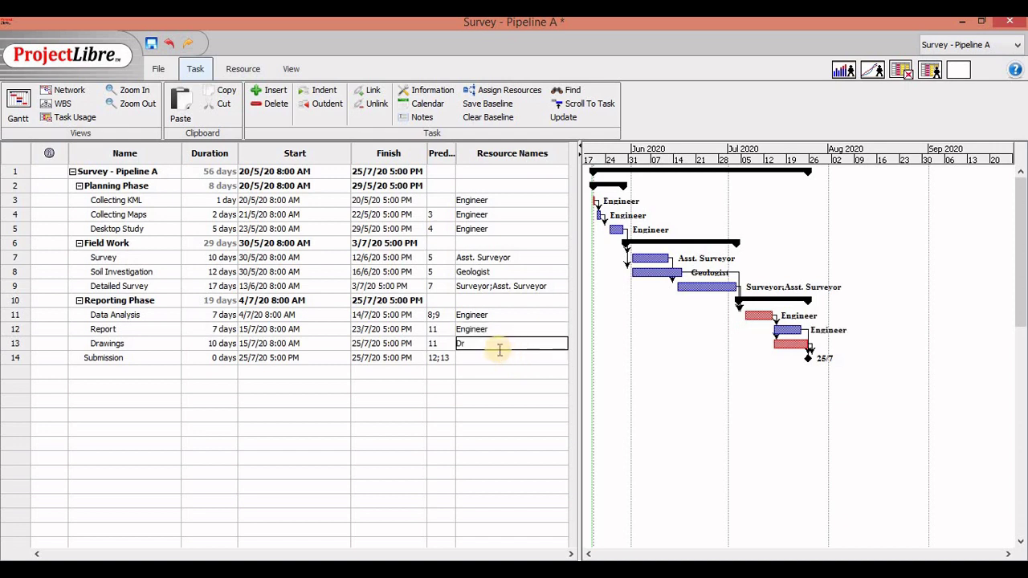
type("Draftsman")
key("Return")
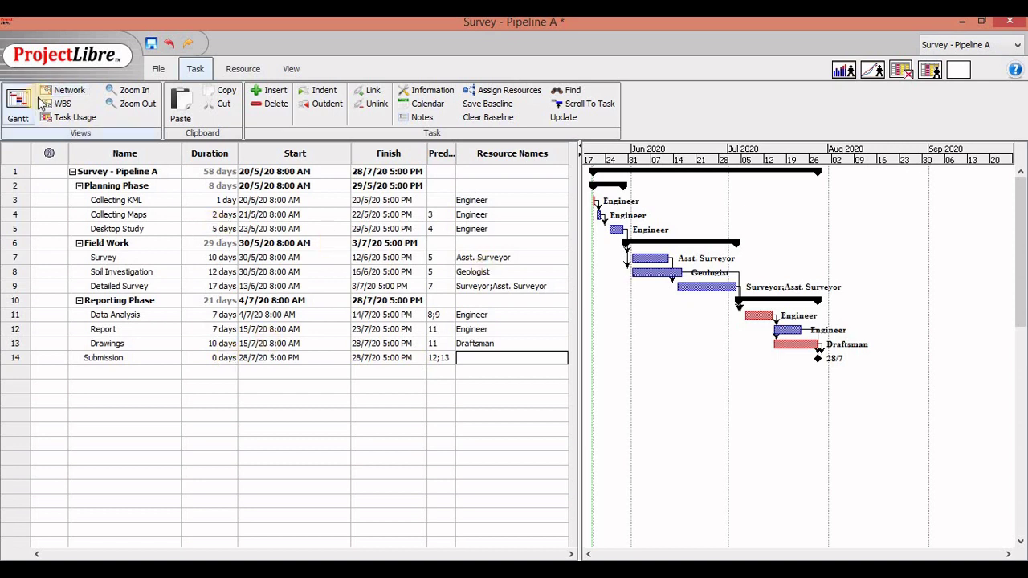
Examine the costs of all phases and tasks in the work breakdown structure chart, then return to the Gantt view.
left_click(63, 104)
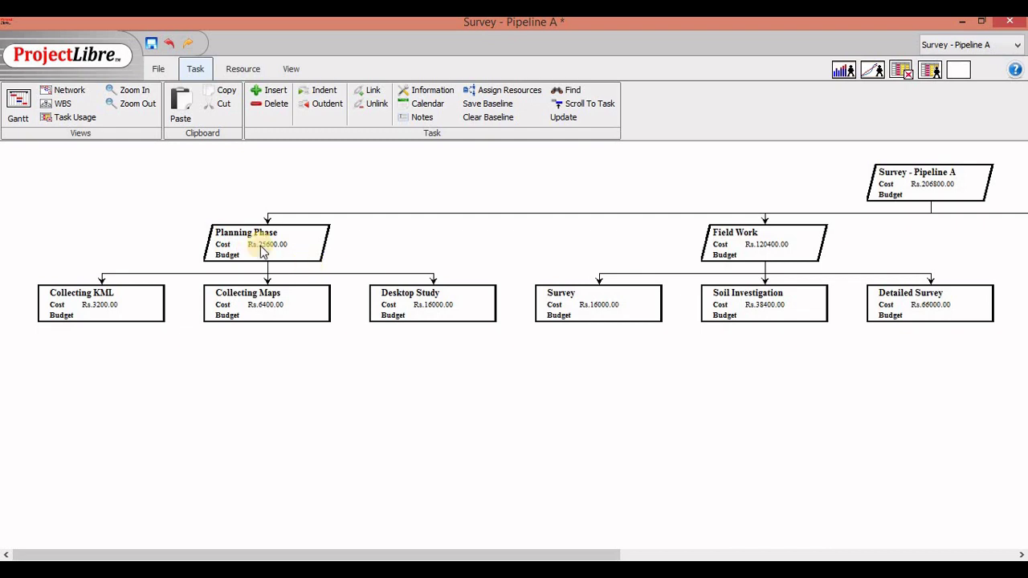
left_click_drag(289, 554, 499, 554)
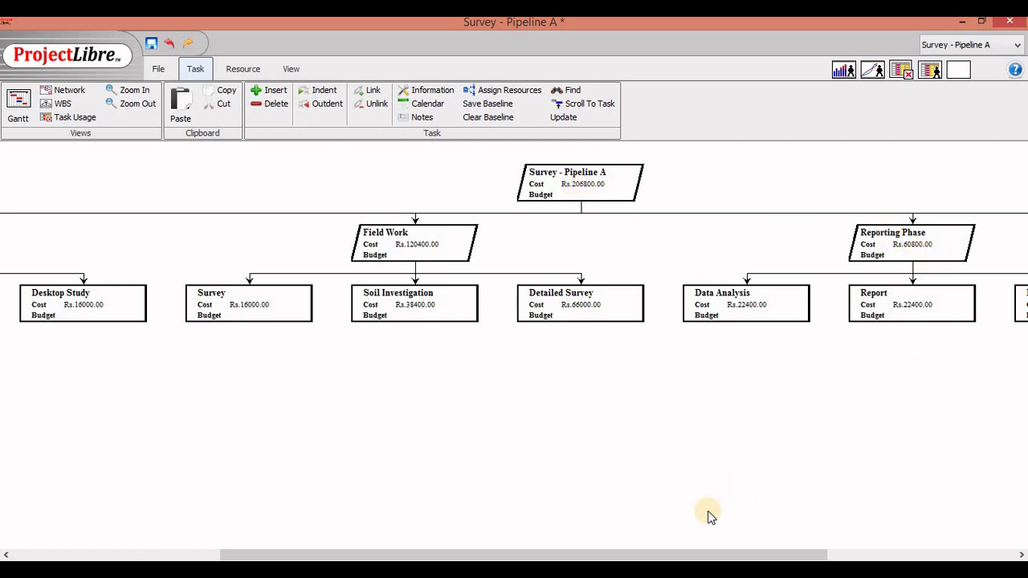
left_click_drag(657, 554, 430, 553)
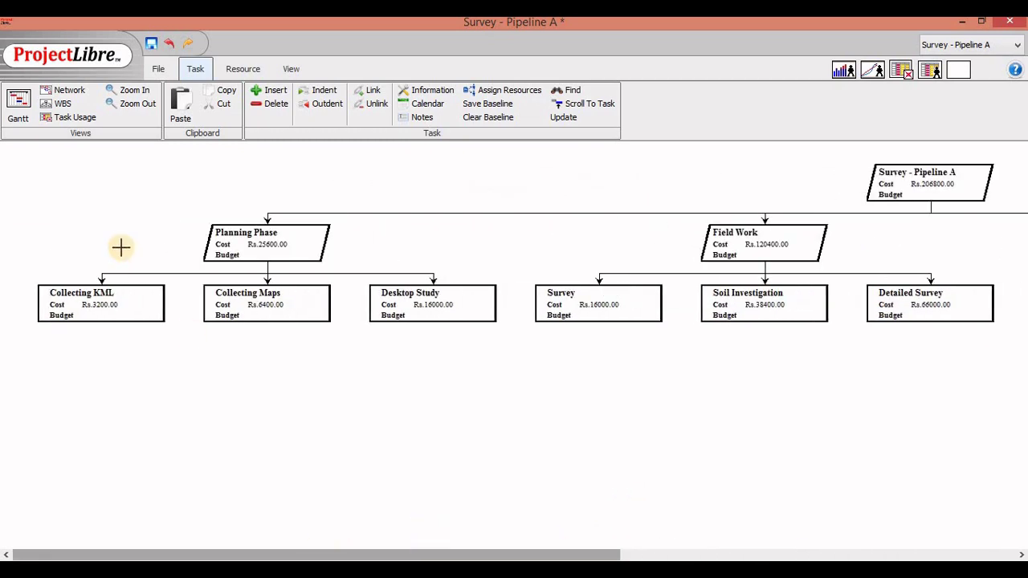
left_click(31, 118)
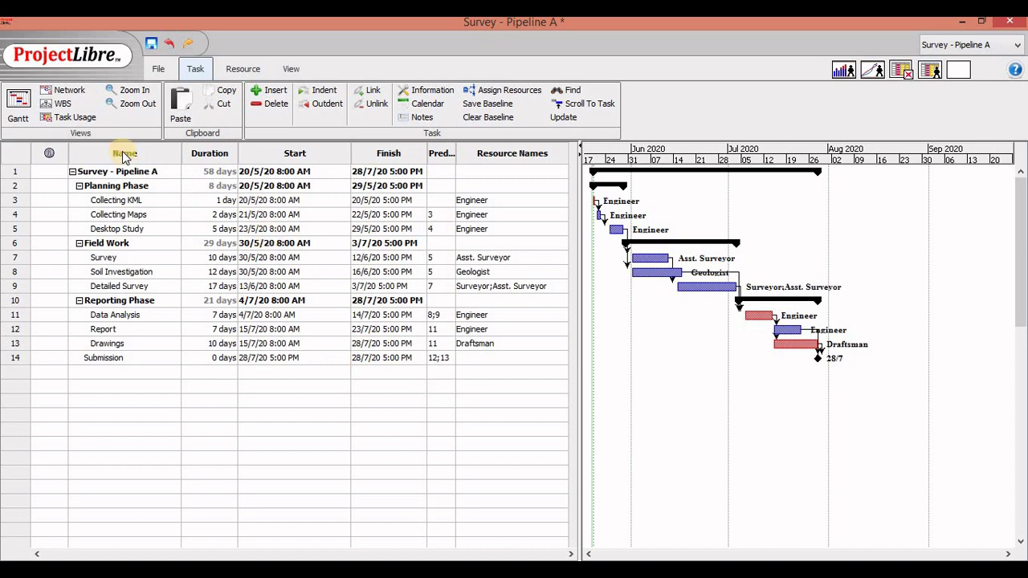
Open the print preview of the Gantt schedule and set the printer to ProjectLibre PDF.
left_click(158, 71)
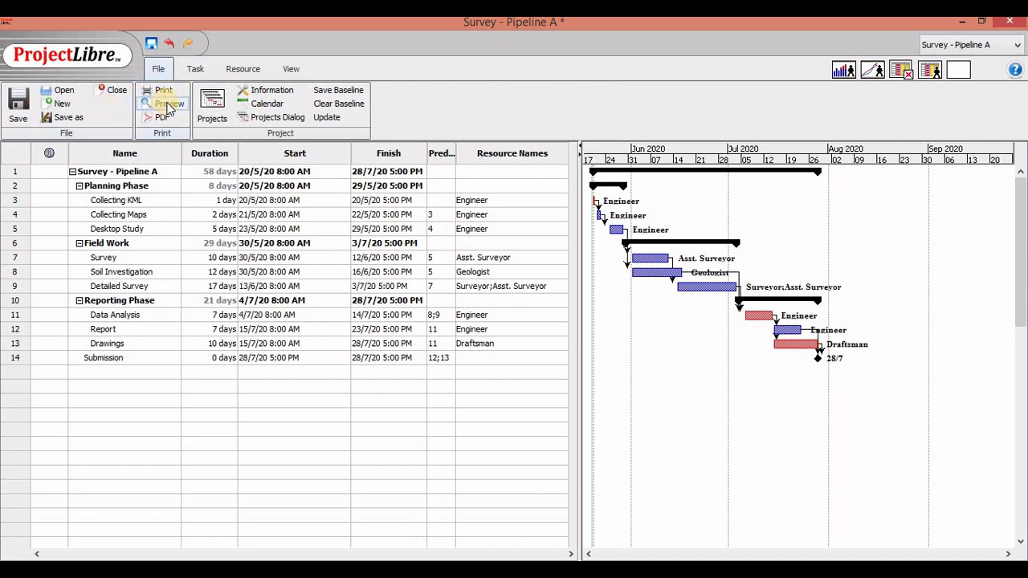
left_click(168, 105)
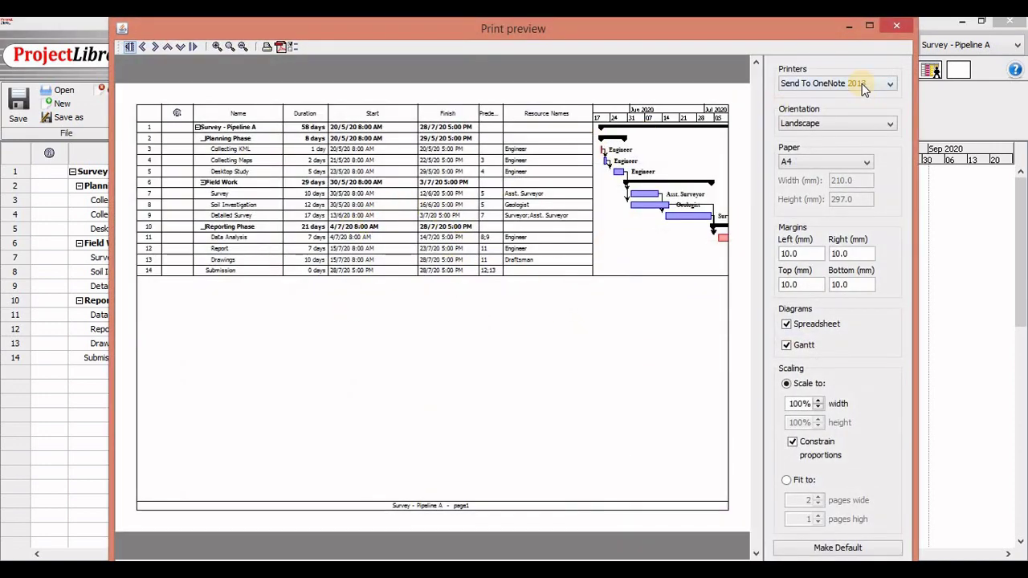
left_click(862, 83)
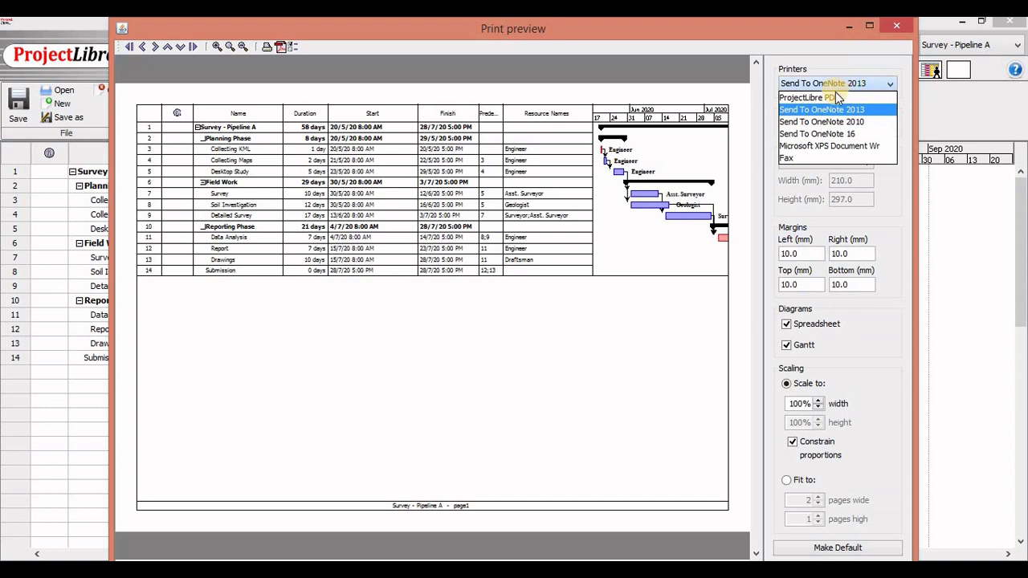
left_click(836, 96)
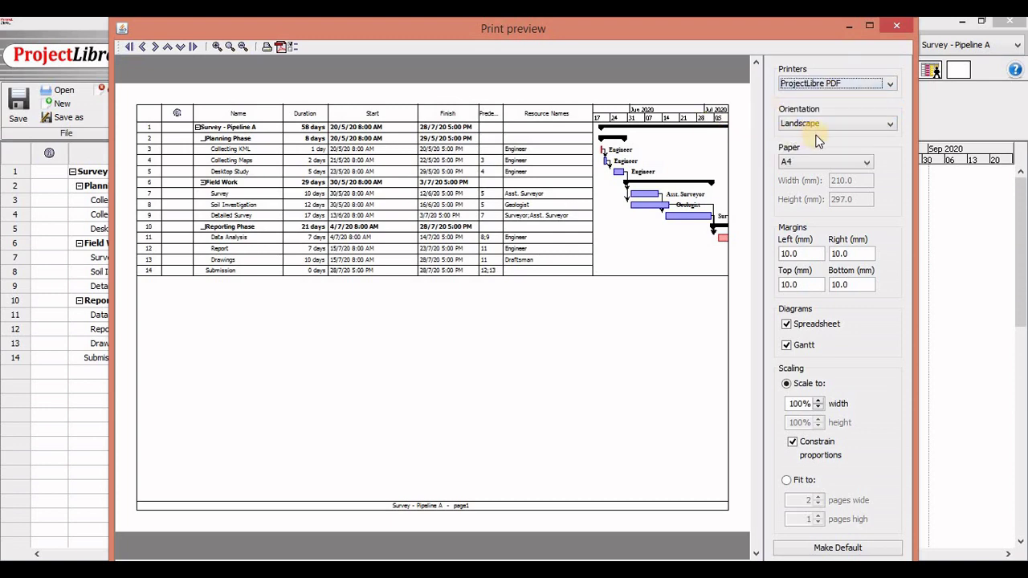
Review the page orientation choices, keeping Landscape, and check the A4 paper size setting.
left_click(829, 124)
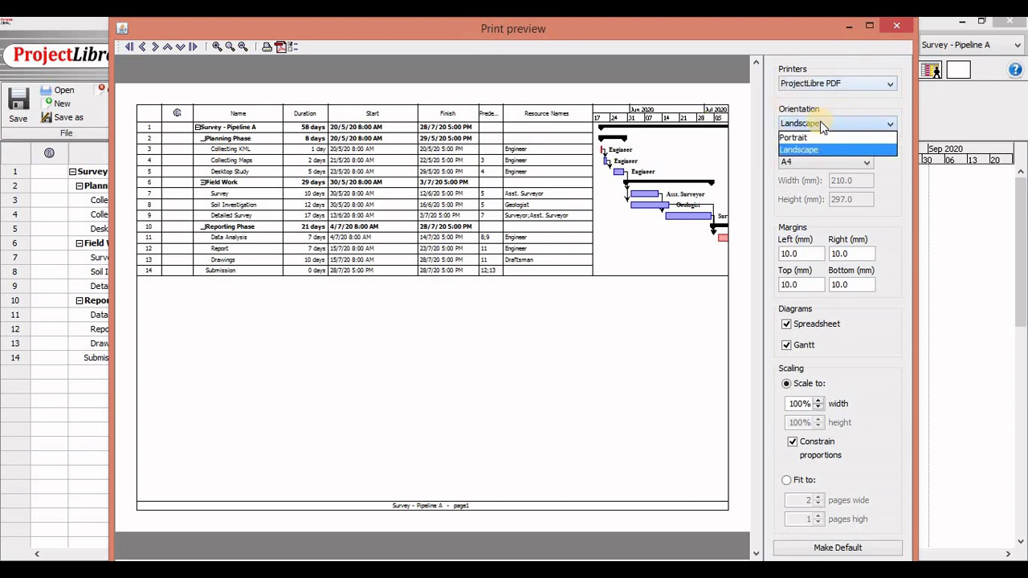
left_click(823, 122)
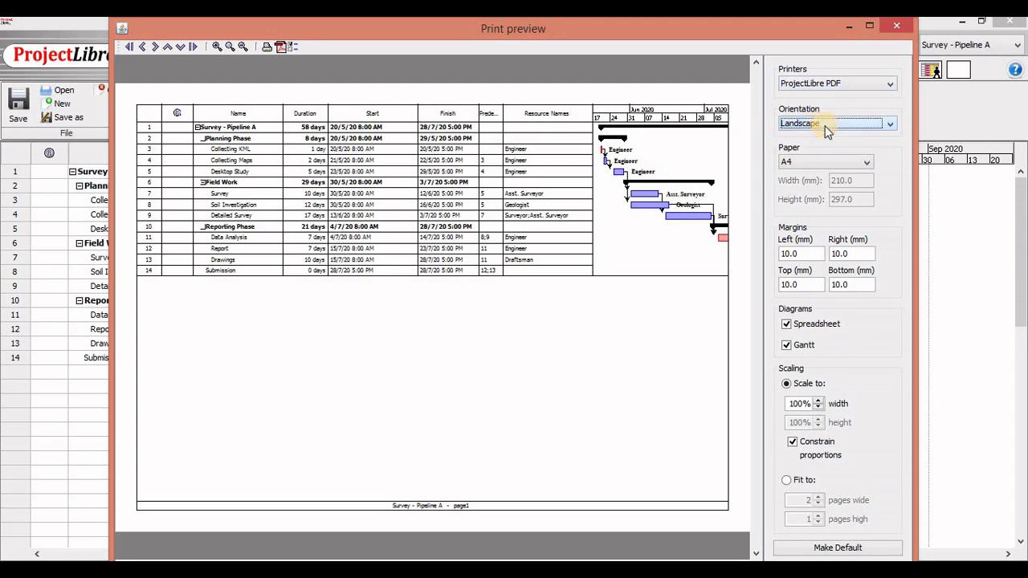
left_click(848, 161)
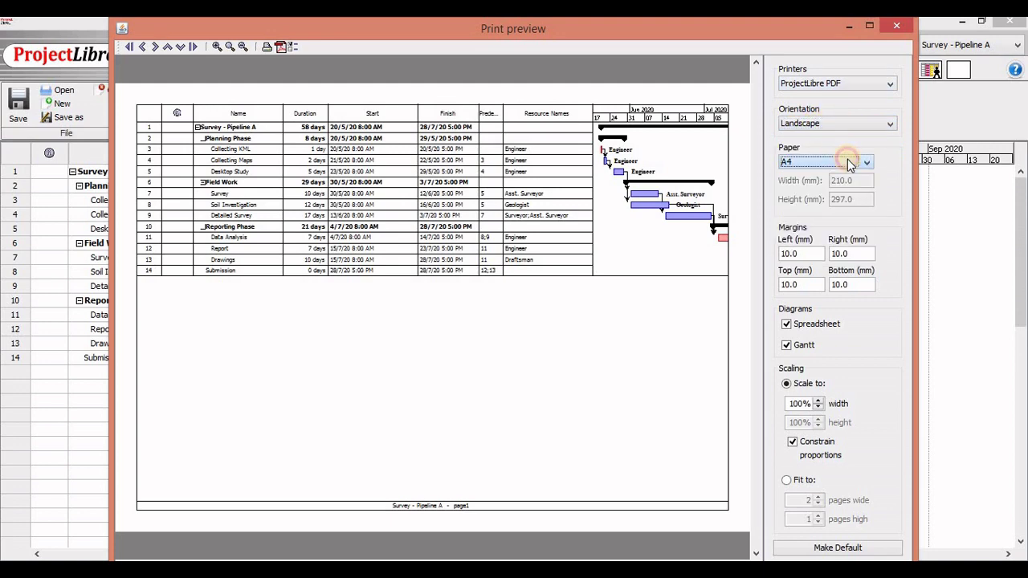
Preview the printout without the spreadsheet and without the Gantt diagram, including each diagram again after its preview.
left_click(787, 325)
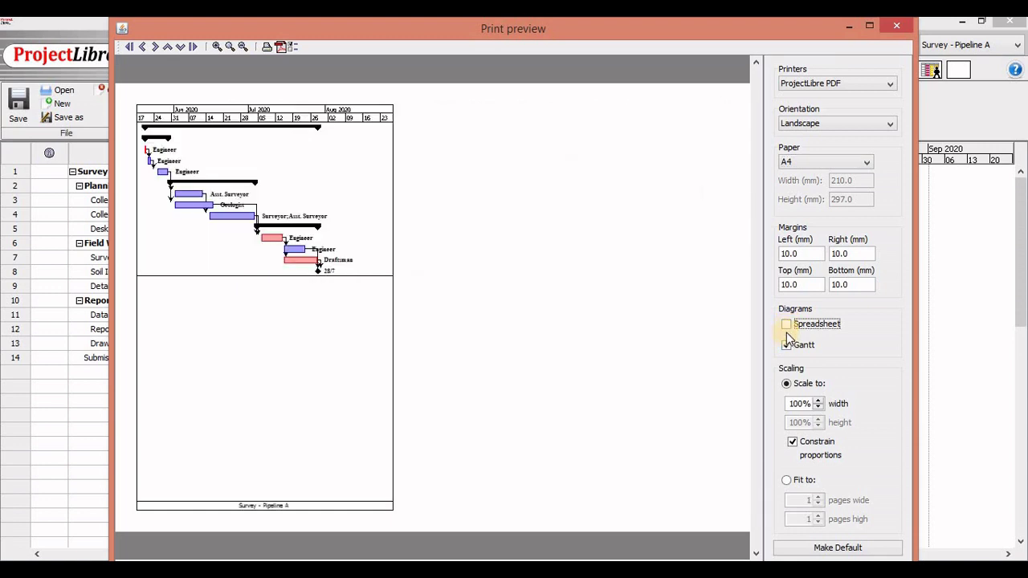
left_click(787, 326)
left_click(788, 346)
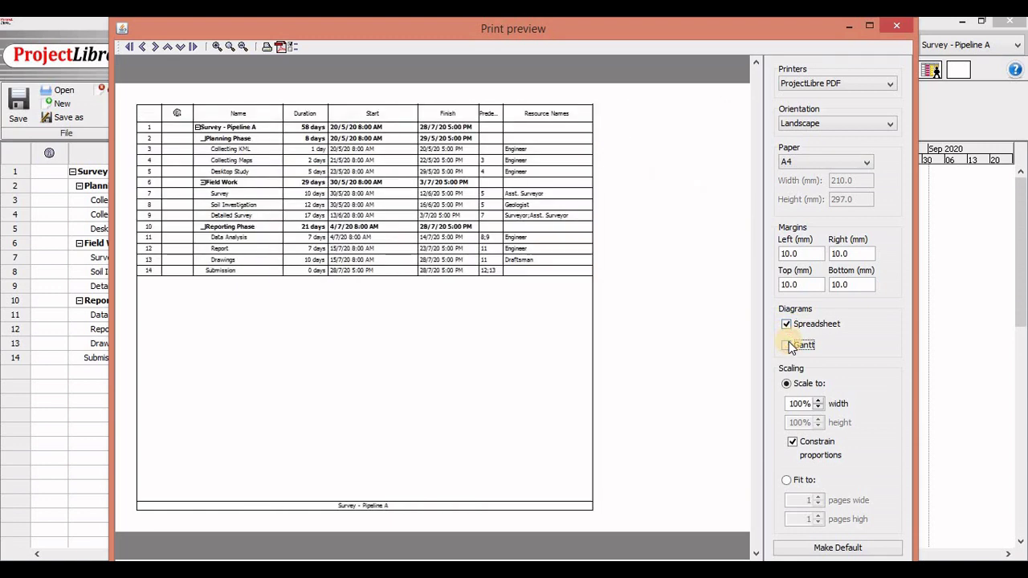
left_click(786, 346)
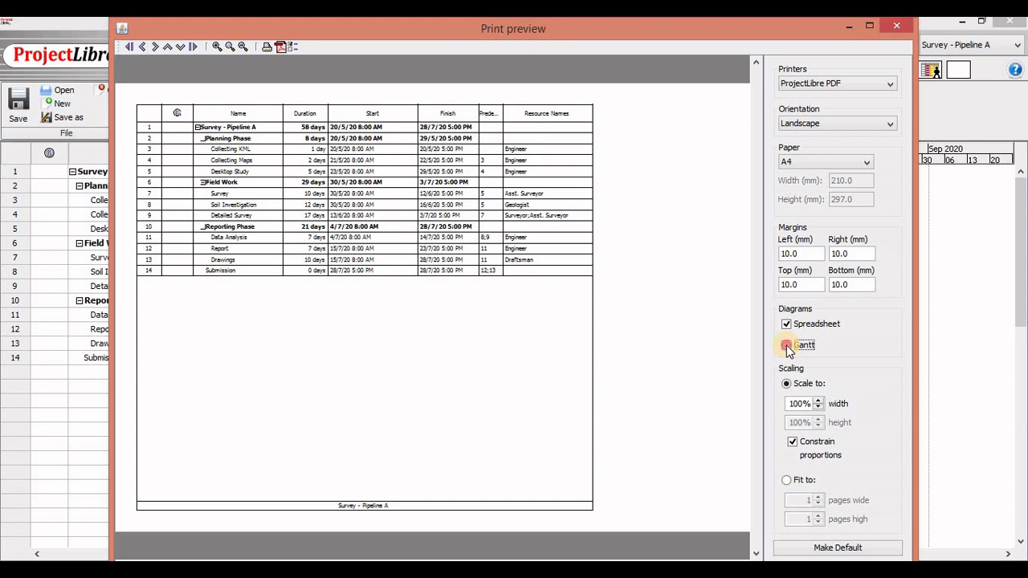
Reduce the print scaling to 85% width with proportions constrained.
left_click(817, 408)
left_click(818, 407)
left_click(817, 407)
left_click(818, 407)
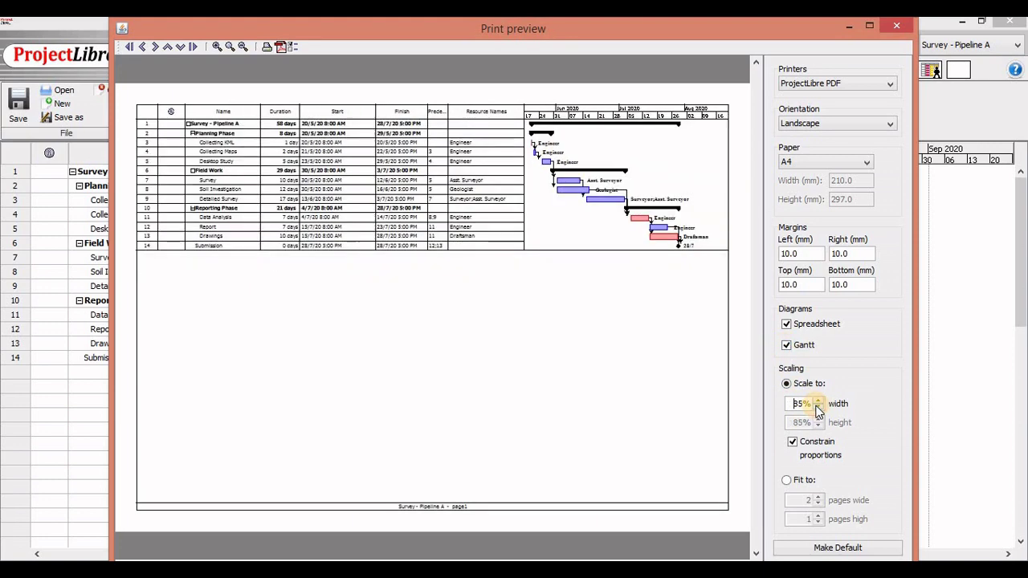